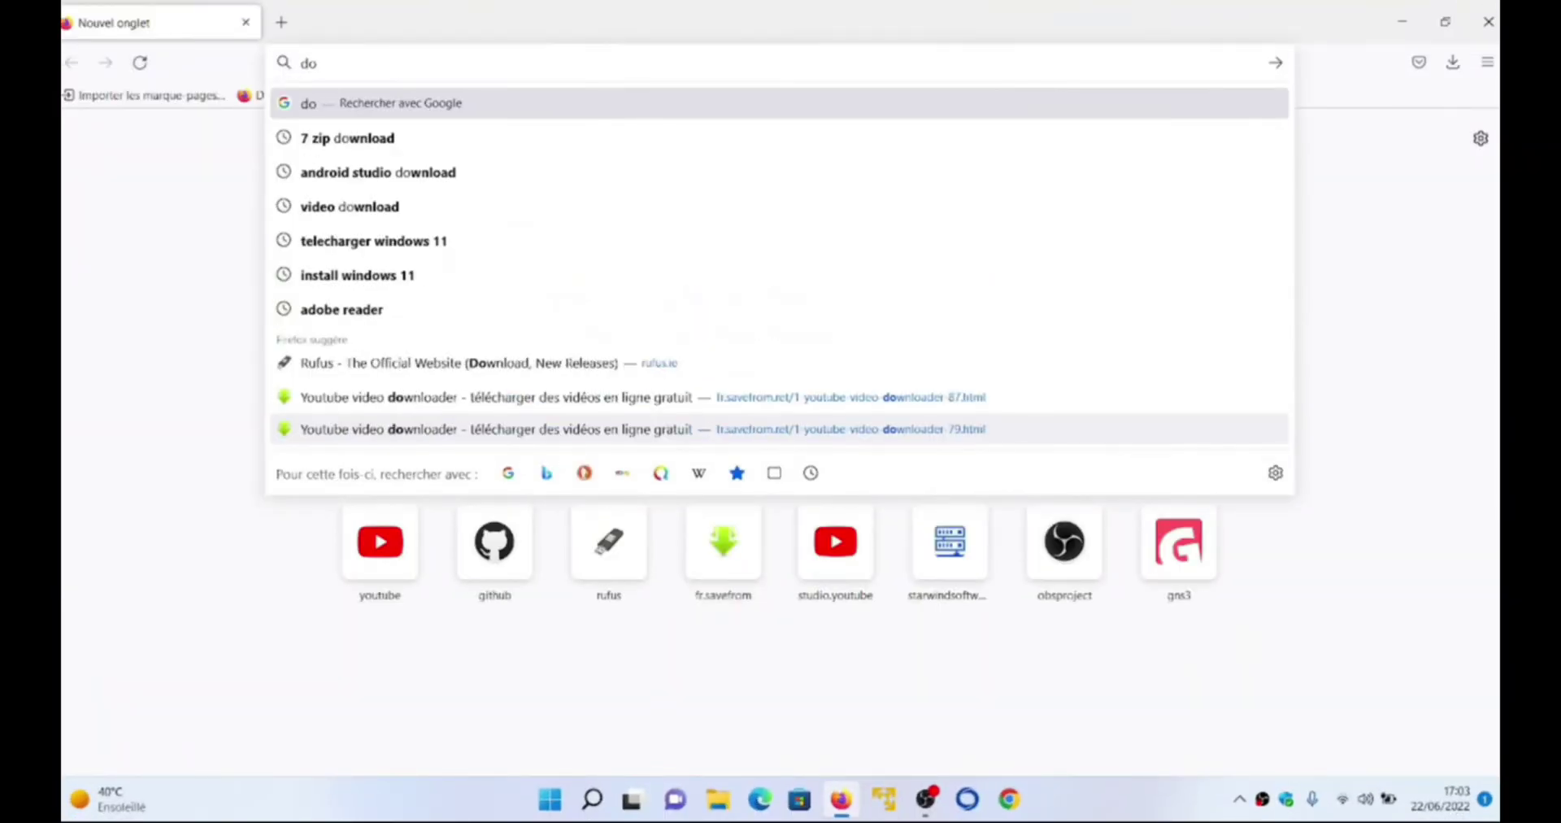
- Search the web for "telecharger windows 11" and open Microsoft's French Windows 11 download page
{"action": "key", "text": "Down"}
{"action": "key", "text": "Down"}
{"action": "key", "text": "Down"}
{"action": "key", "text": "Down"}
{"action": "key", "text": "Return"}
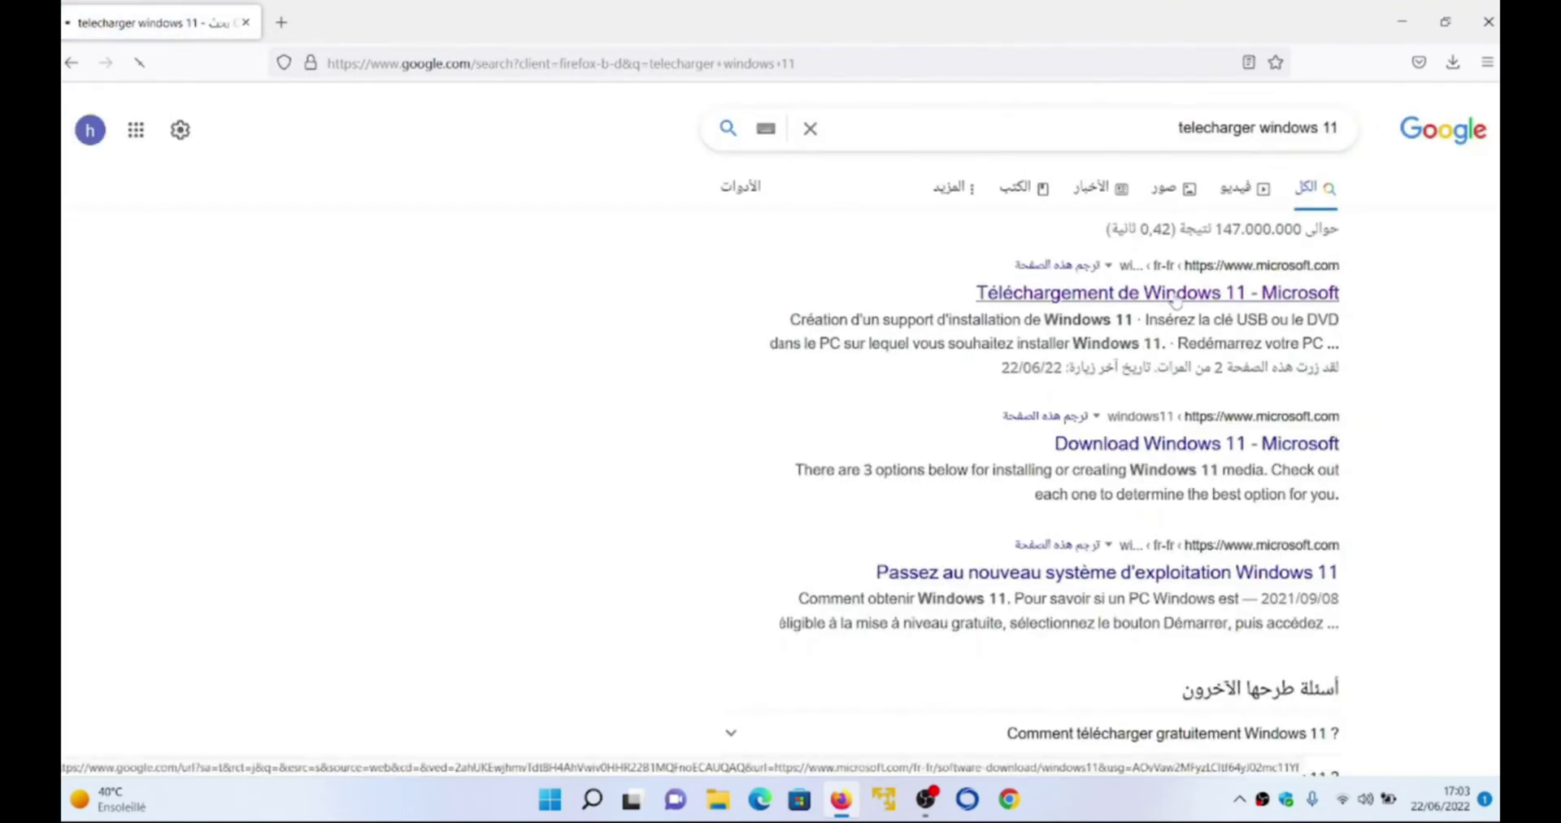
{"action": "left_click", "coordinate": [1176, 294]}
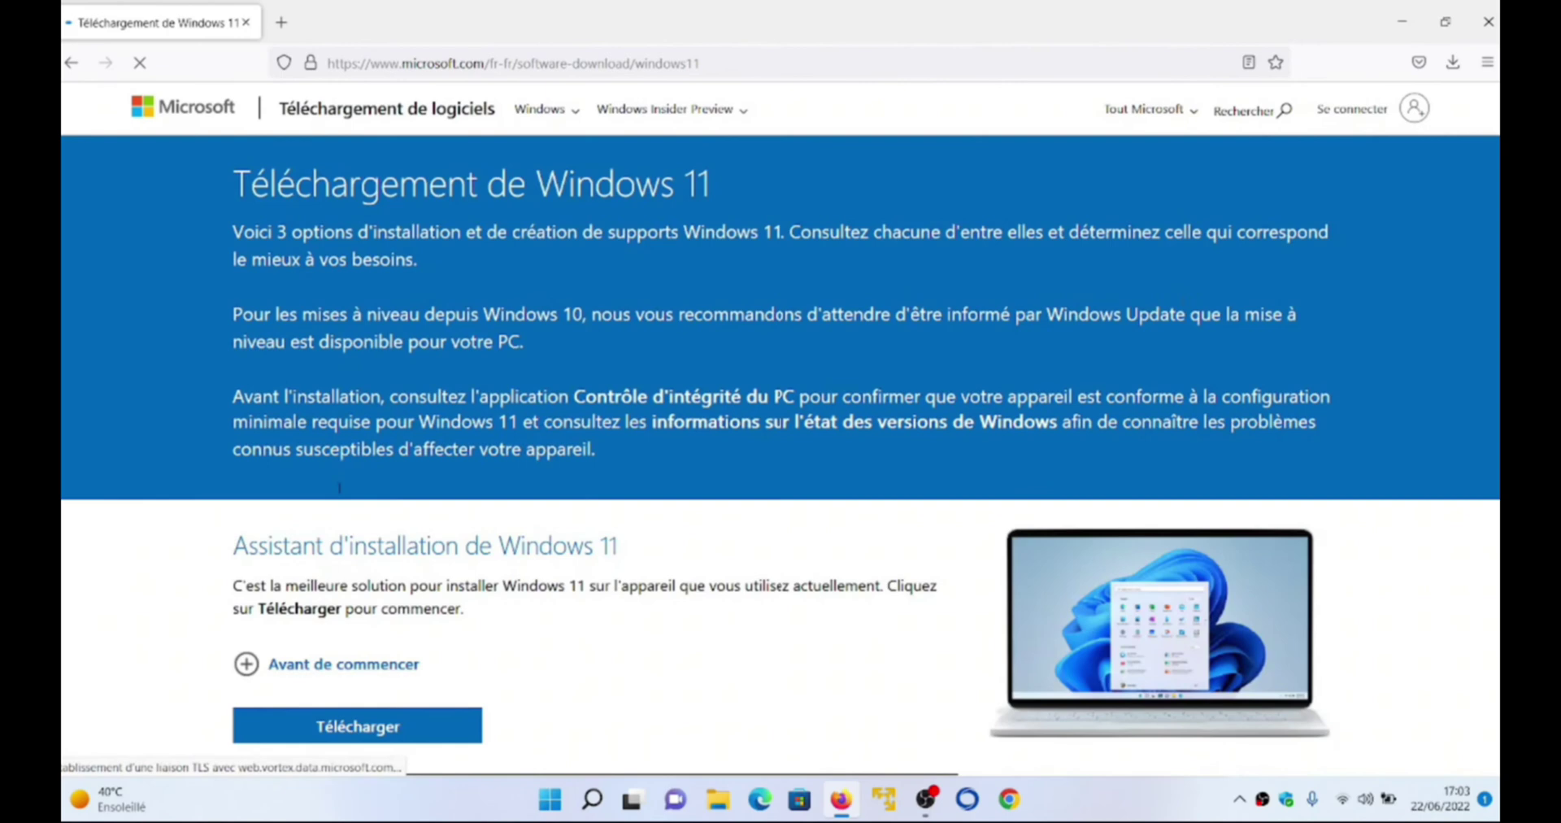
- Choose Windows 11 (multi-edition ISO) as the disk image and submit the selection
{"action": "scroll", "coordinate": [1174, 296], "scroll_direction": "down", "scroll_amount": 1}
{"action": "scroll", "coordinate": [780, 439], "scroll_direction": "down", "scroll_amount": 8}
{"action": "left_click", "coordinate": [281, 421]}
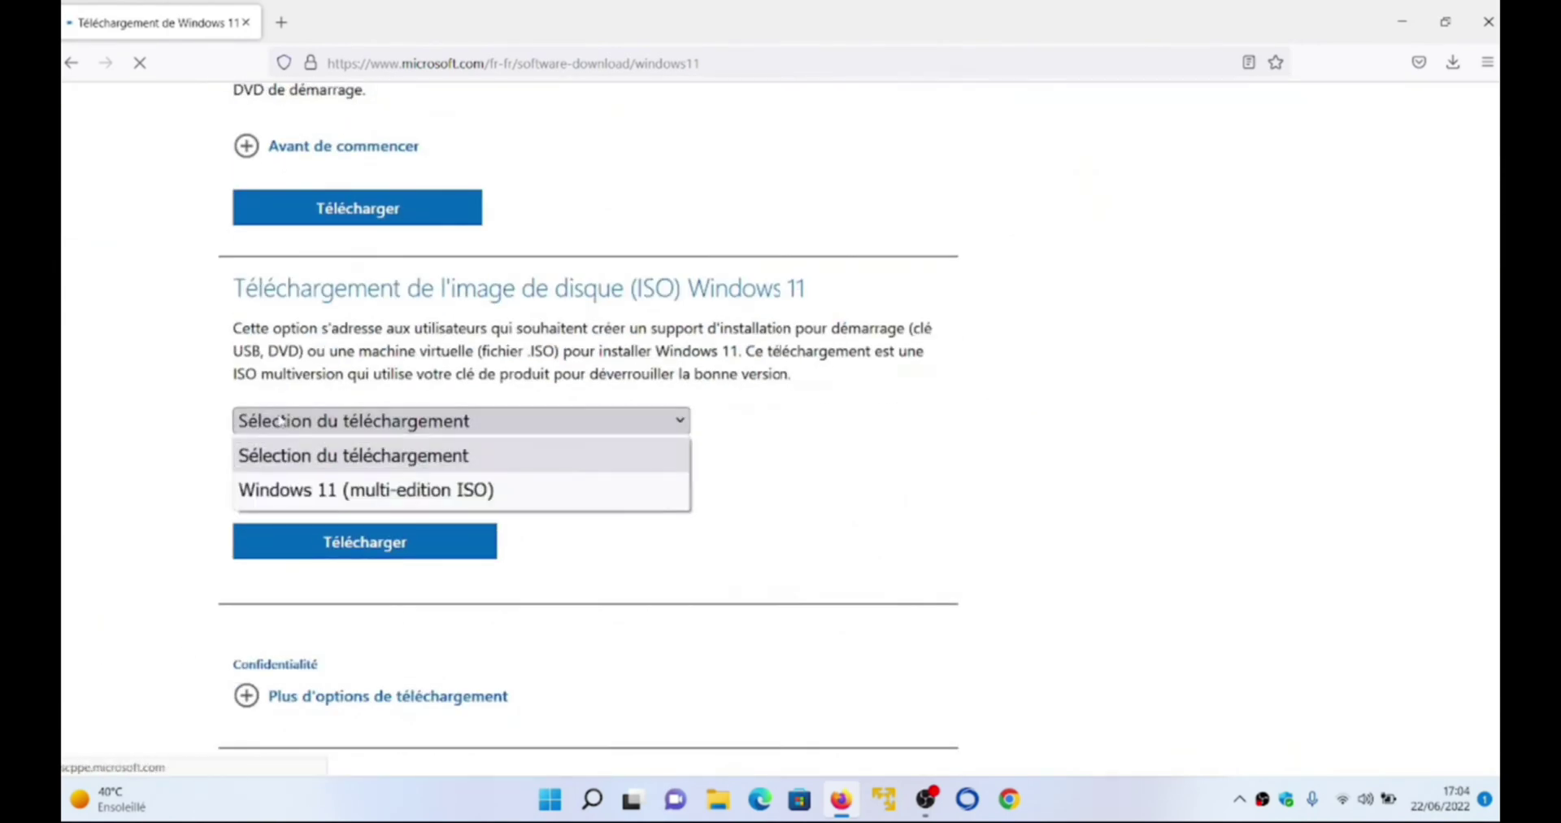
{"action": "left_click", "coordinate": [287, 491]}
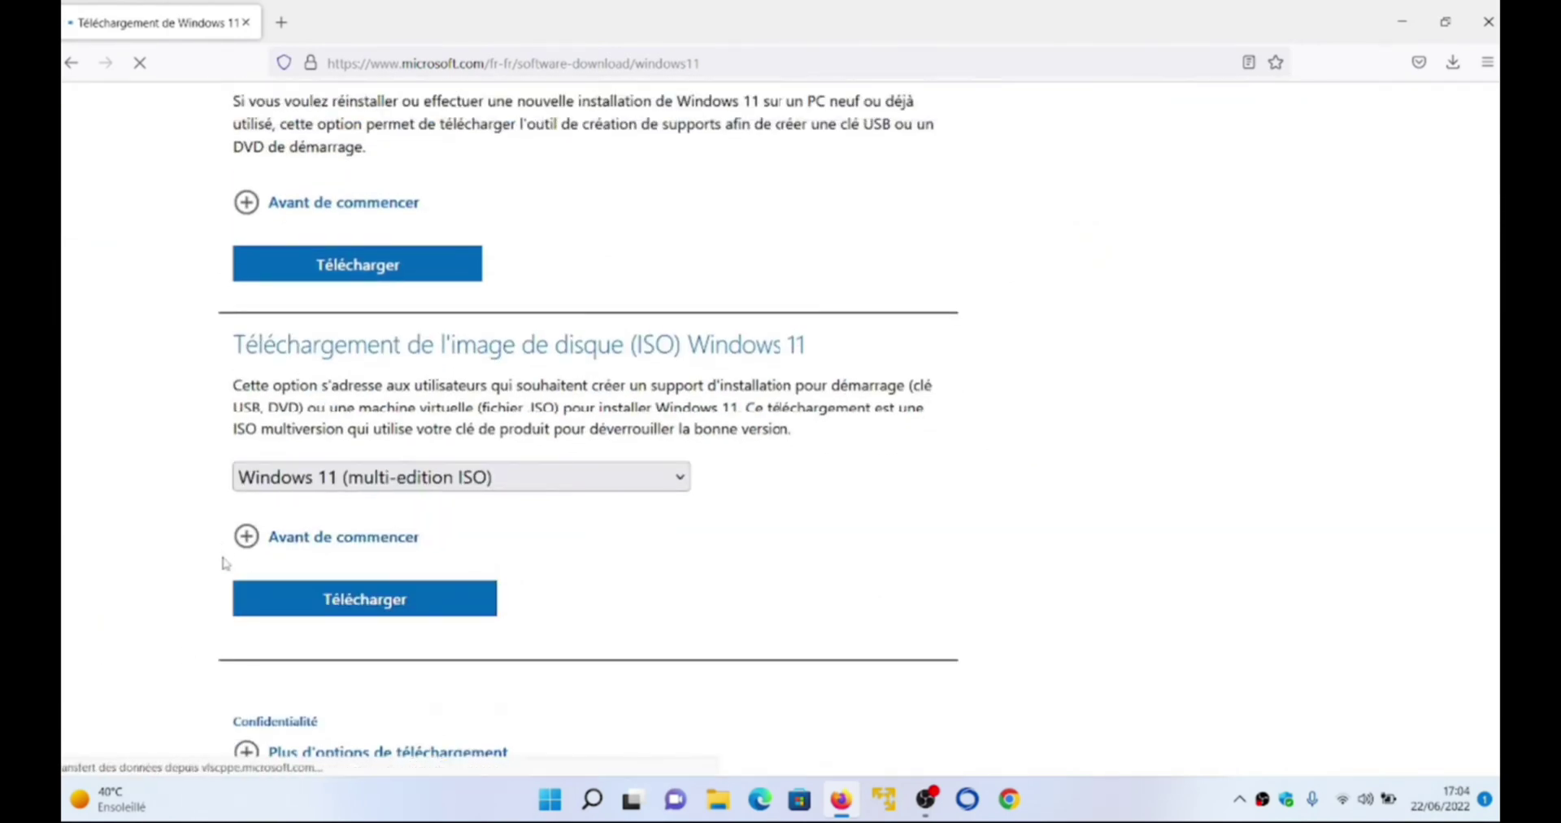
{"action": "left_click", "coordinate": [295, 604]}
{"action": "scroll", "coordinate": [314, 550], "scroll_direction": "down", "scroll_amount": 5}
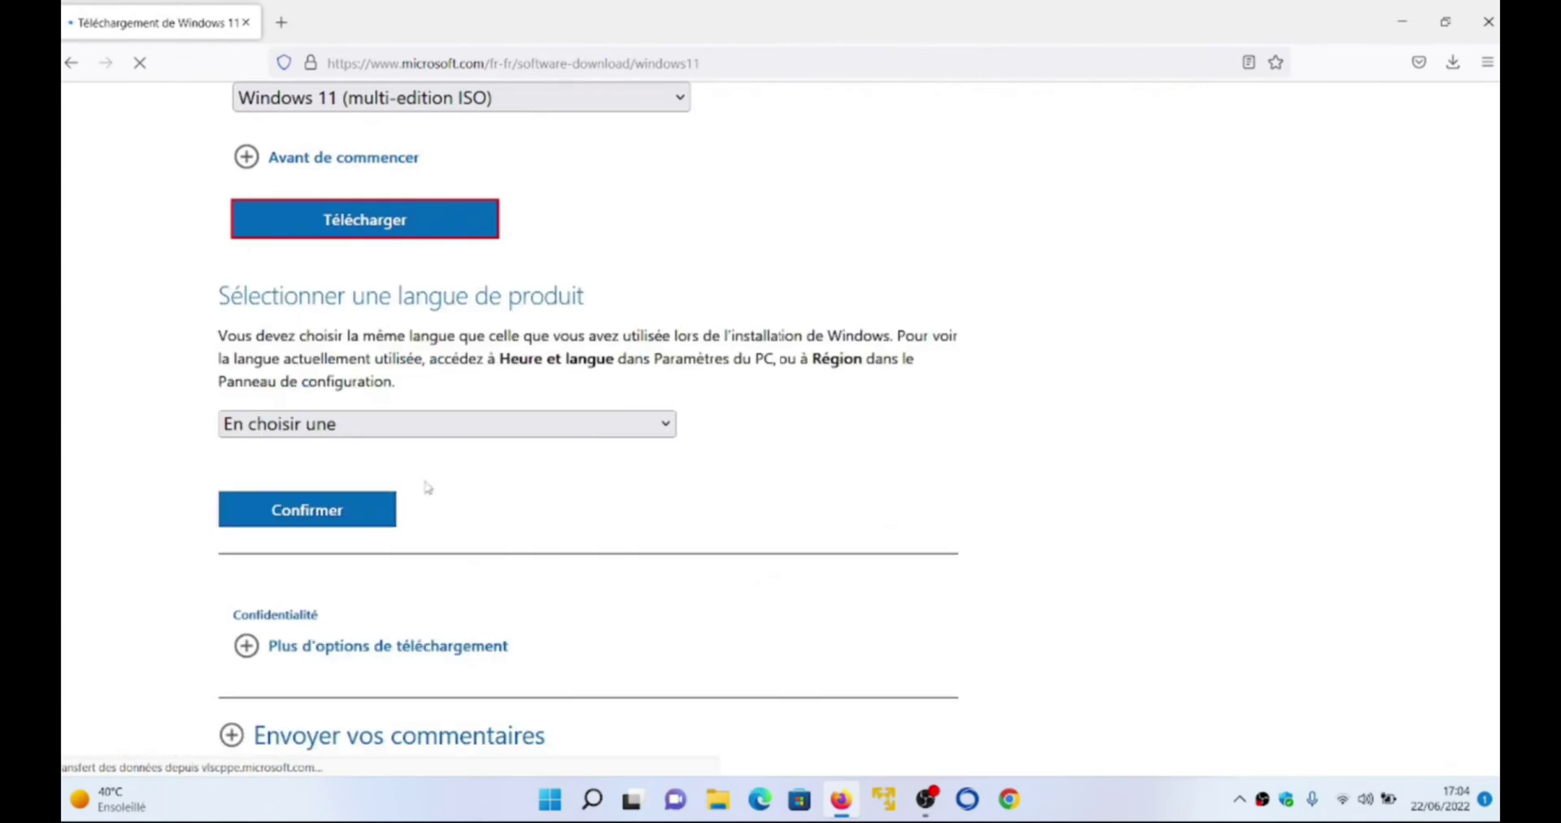
- Set the product language to Anglais (États-Unis) and confirm it
{"action": "left_click", "coordinate": [374, 424]}
{"action": "left_click", "coordinate": [293, 527]}
{"action": "left_click", "coordinate": [261, 514]}
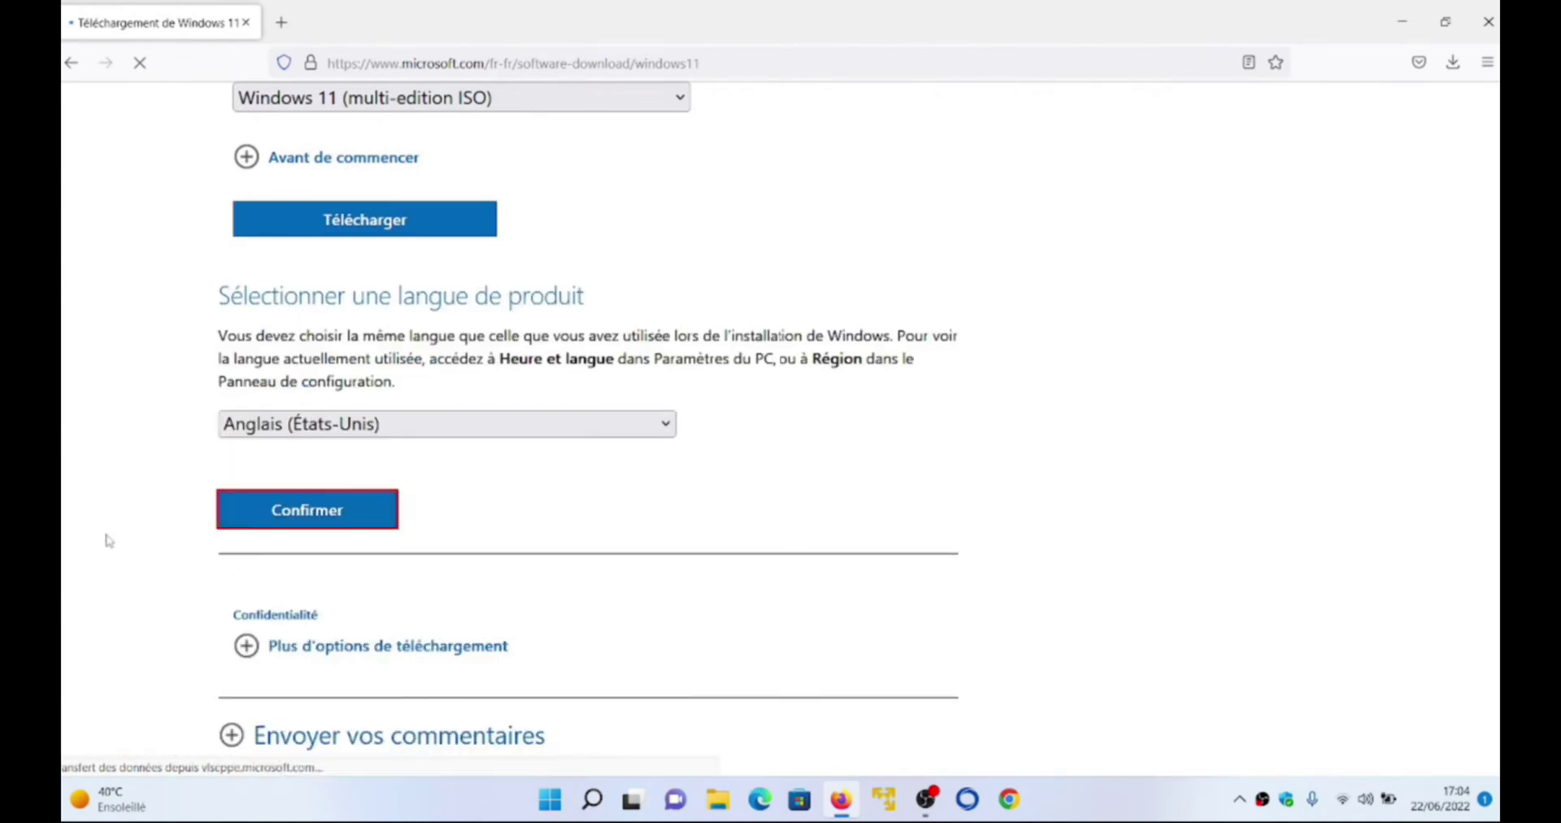
{"action": "scroll", "coordinate": [109, 539], "scroll_direction": "down", "scroll_amount": 2}
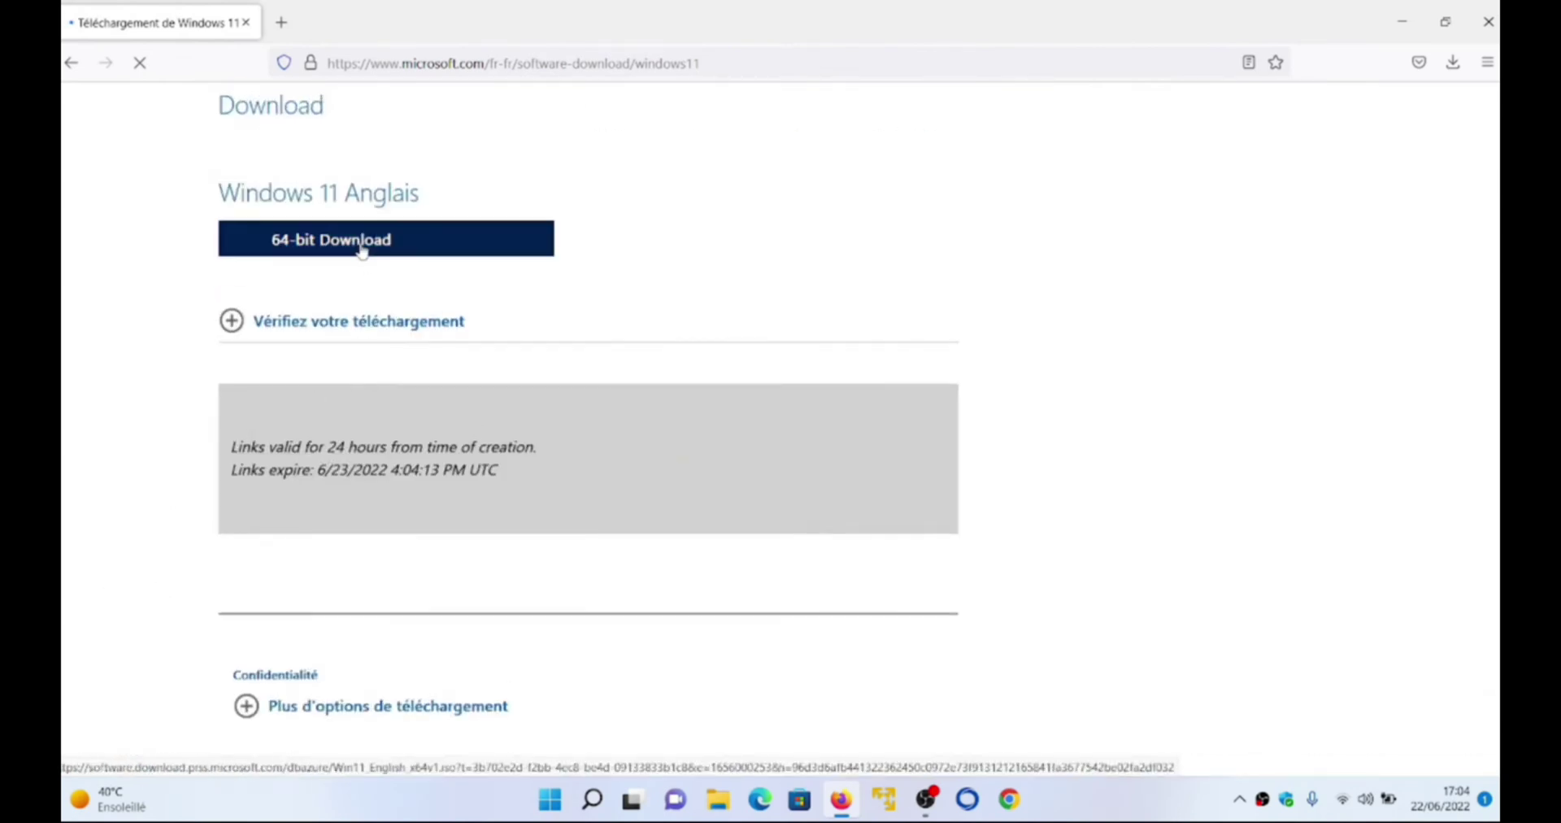
- Start the 64-bit Windows 11 English ISO download and cancel it
{"action": "left_click", "coordinate": [358, 246]}
{"action": "left_click_drag", "start_coordinate": [270, 657], "coordinate": [1481, 147]}
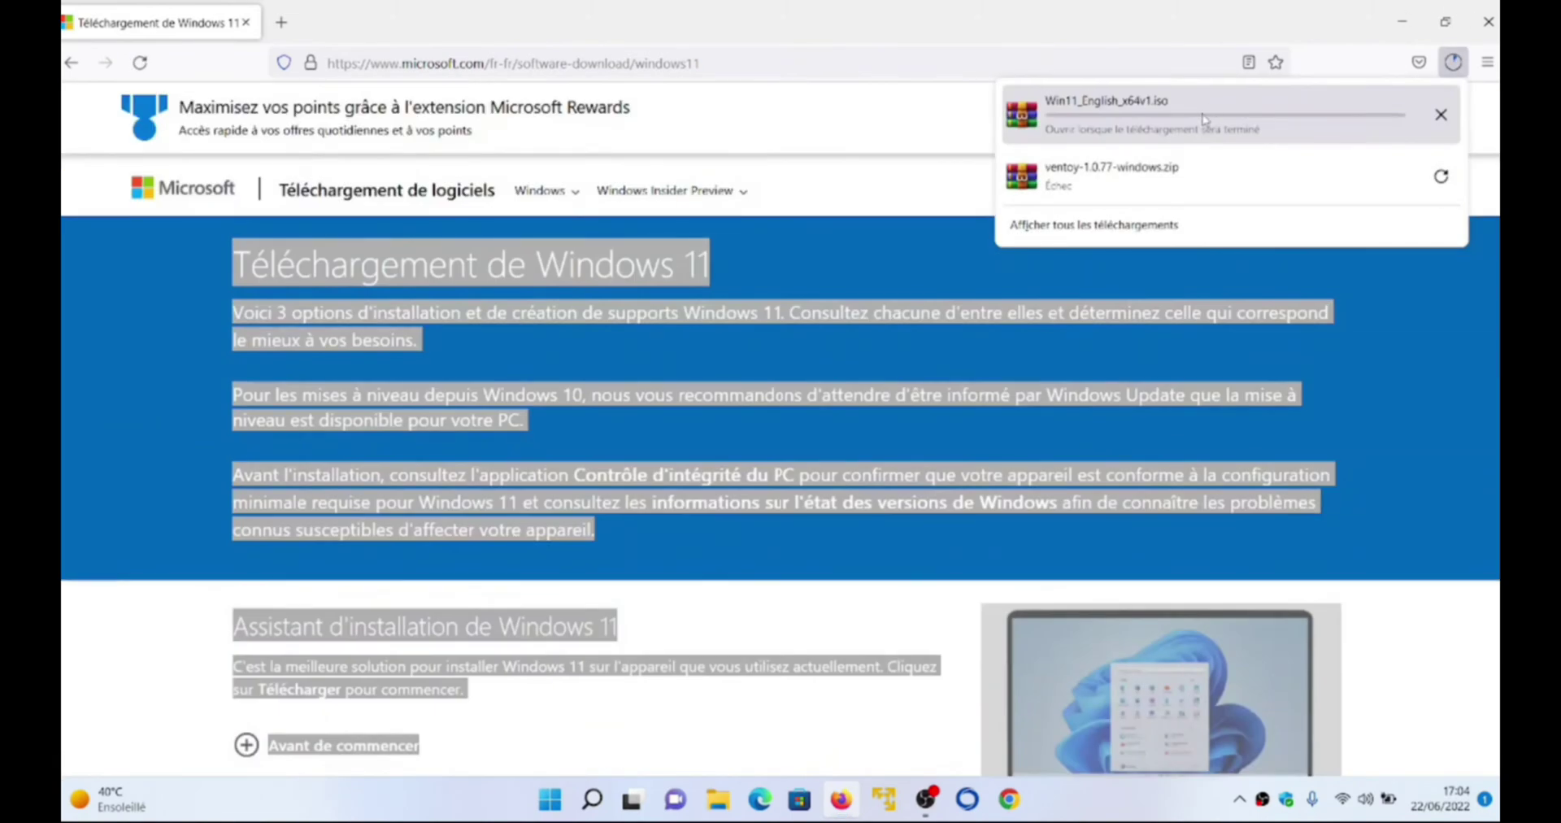
{"action": "left_click", "coordinate": [1441, 113]}
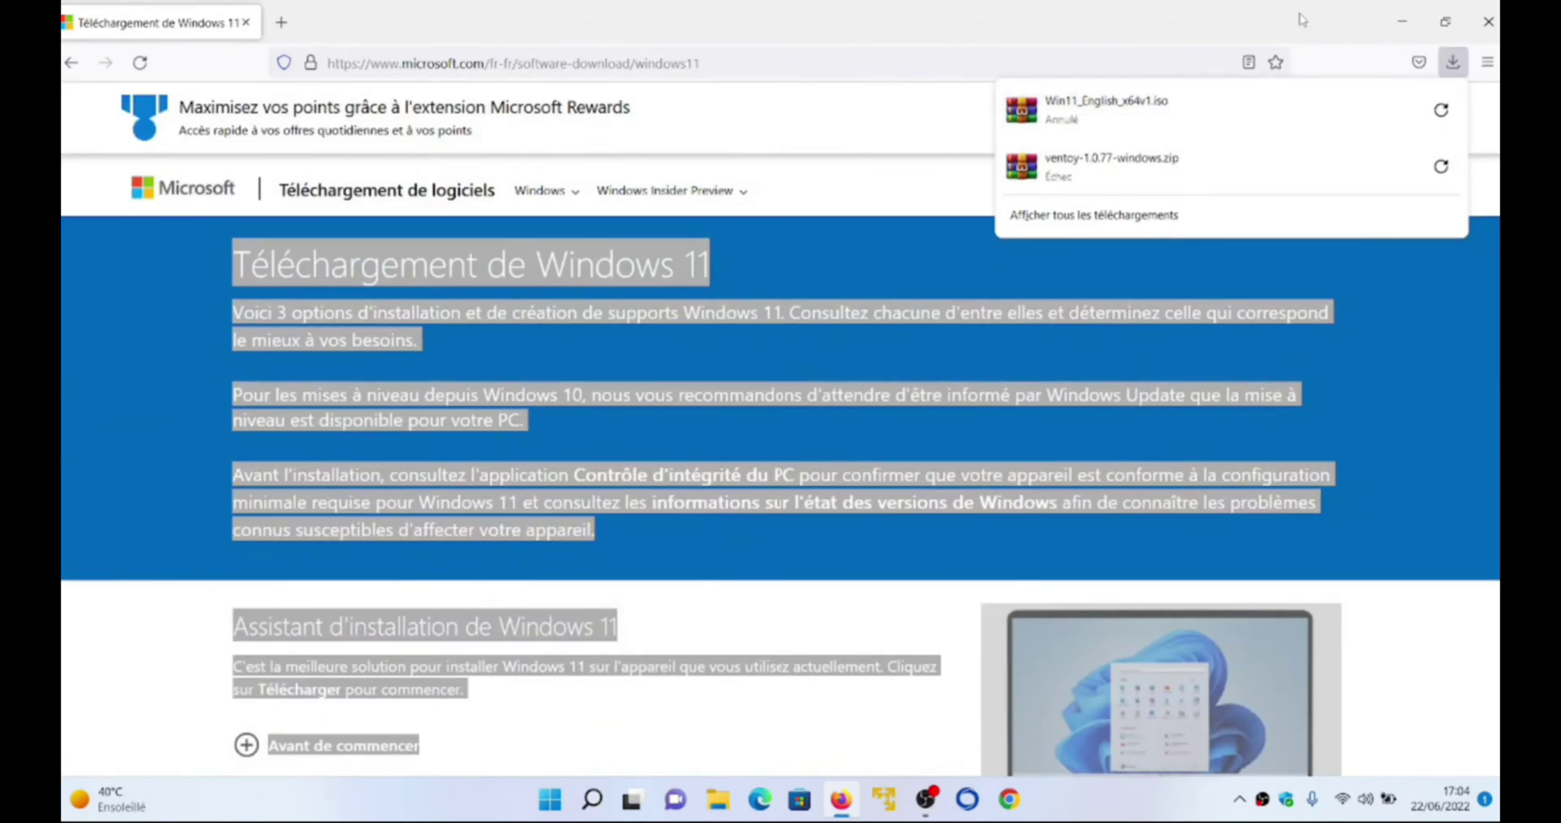
- Minimize the browser and move the Windows 11 French ISO away from the other desktop icons
{"action": "left_click", "coordinate": [1402, 22]}
{"action": "left_click_drag", "start_coordinate": [95, 403], "coordinate": [1094, 223]}
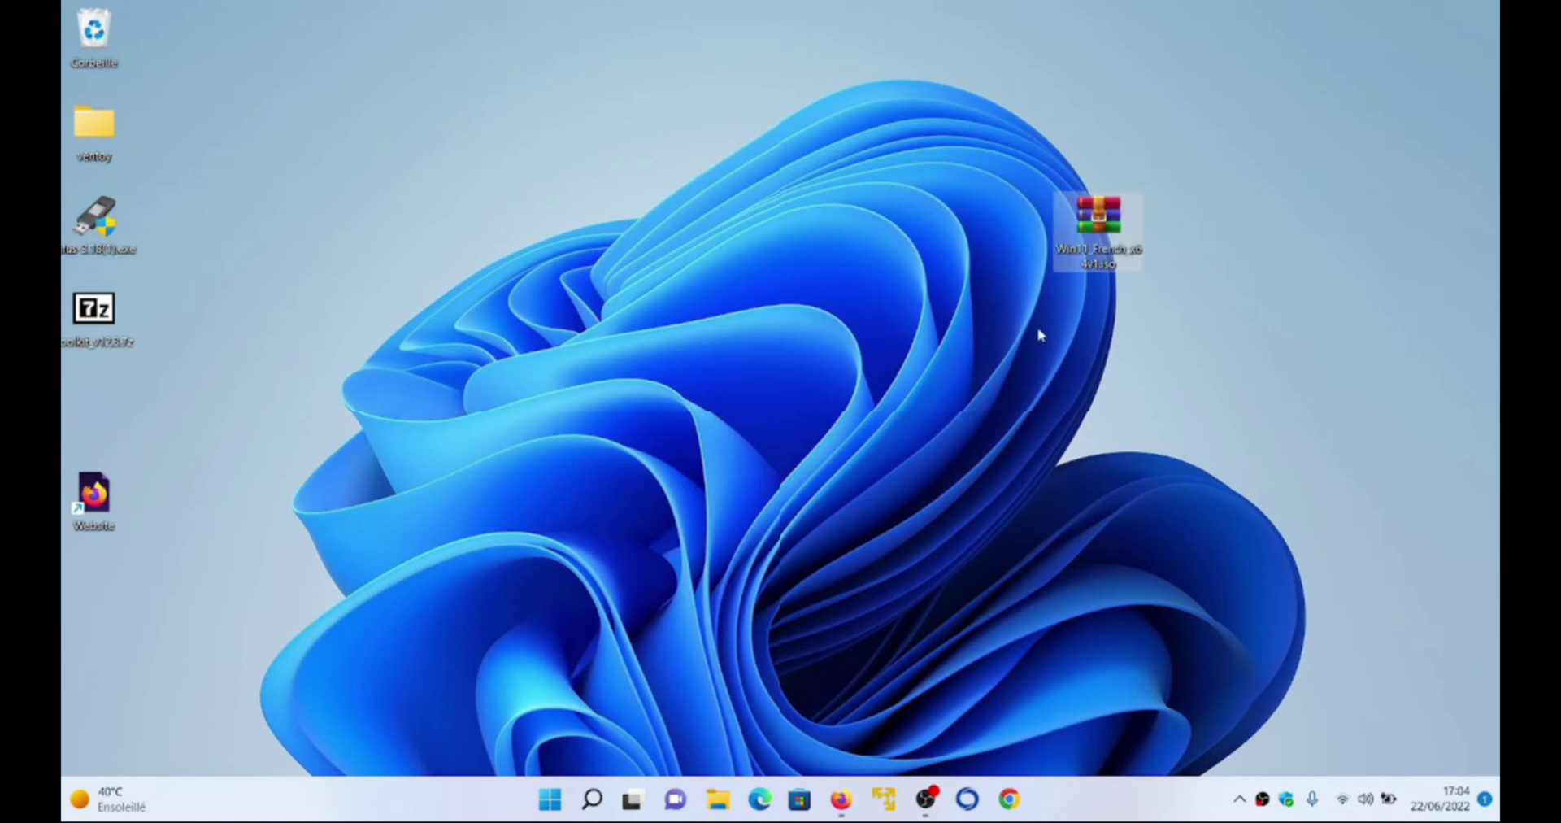
- Search for msmg toolkit in a new Firefox tab and open the MSMG Toolkit website
{"action": "left_click", "coordinate": [840, 798]}
{"action": "key", "text": "ctrl+t"}
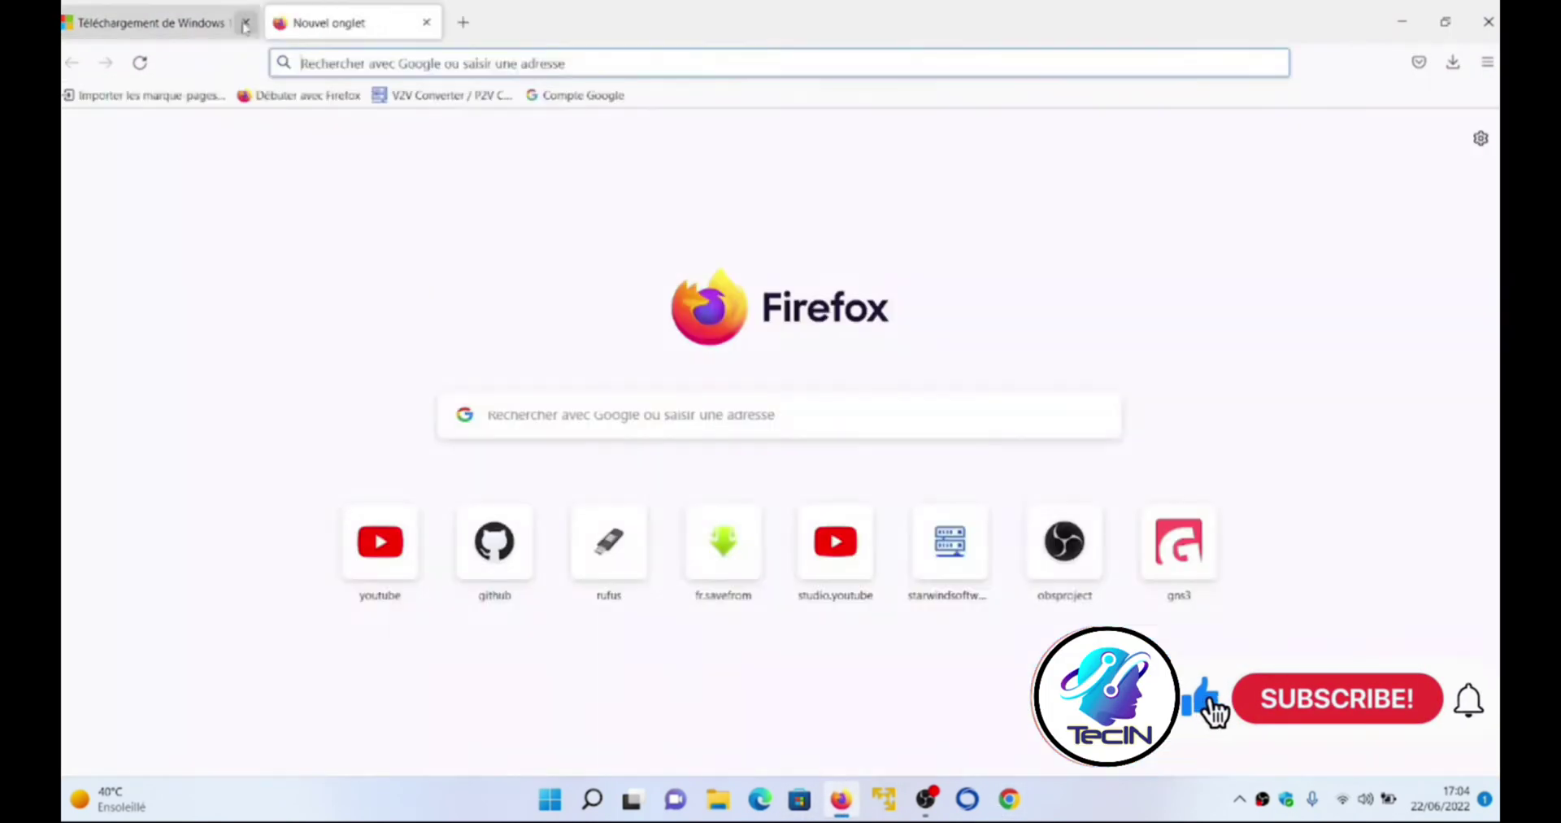
{"action": "type", "text": "to"}
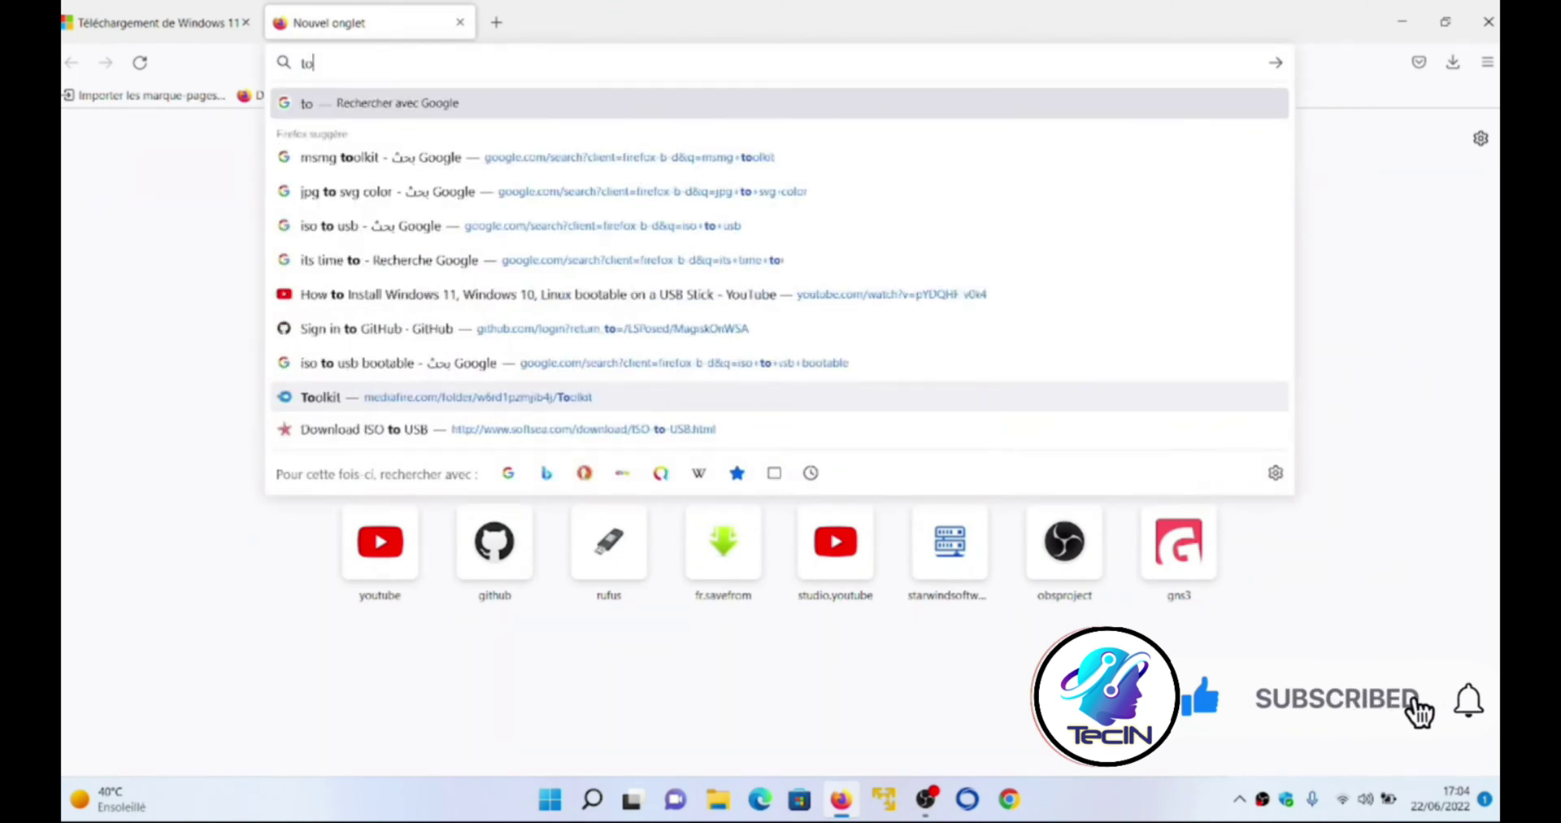
{"action": "left_click", "coordinate": [336, 140]}
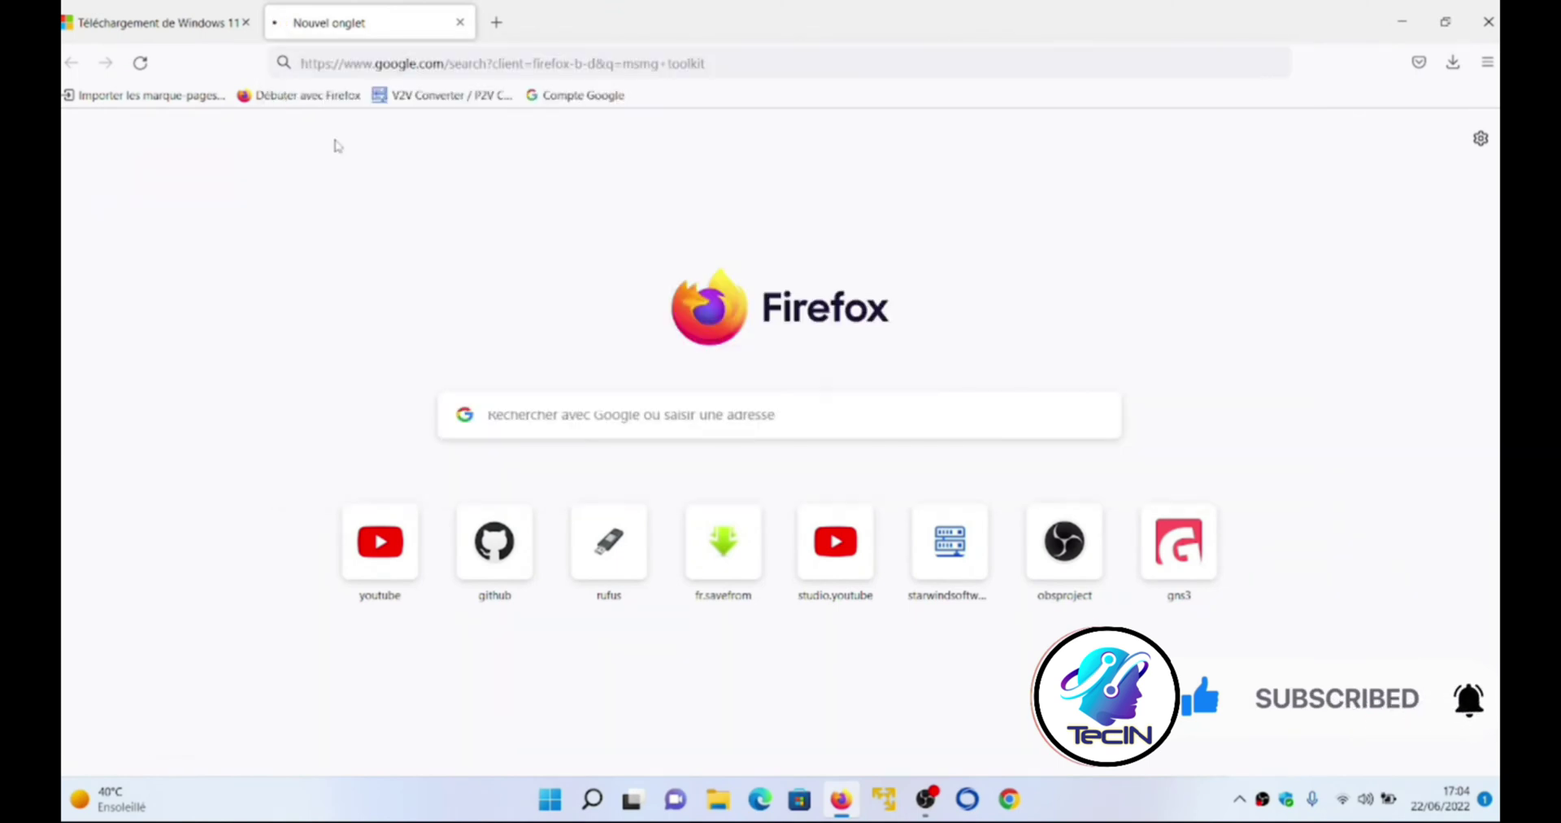
{"action": "left_click", "coordinate": [1325, 301]}
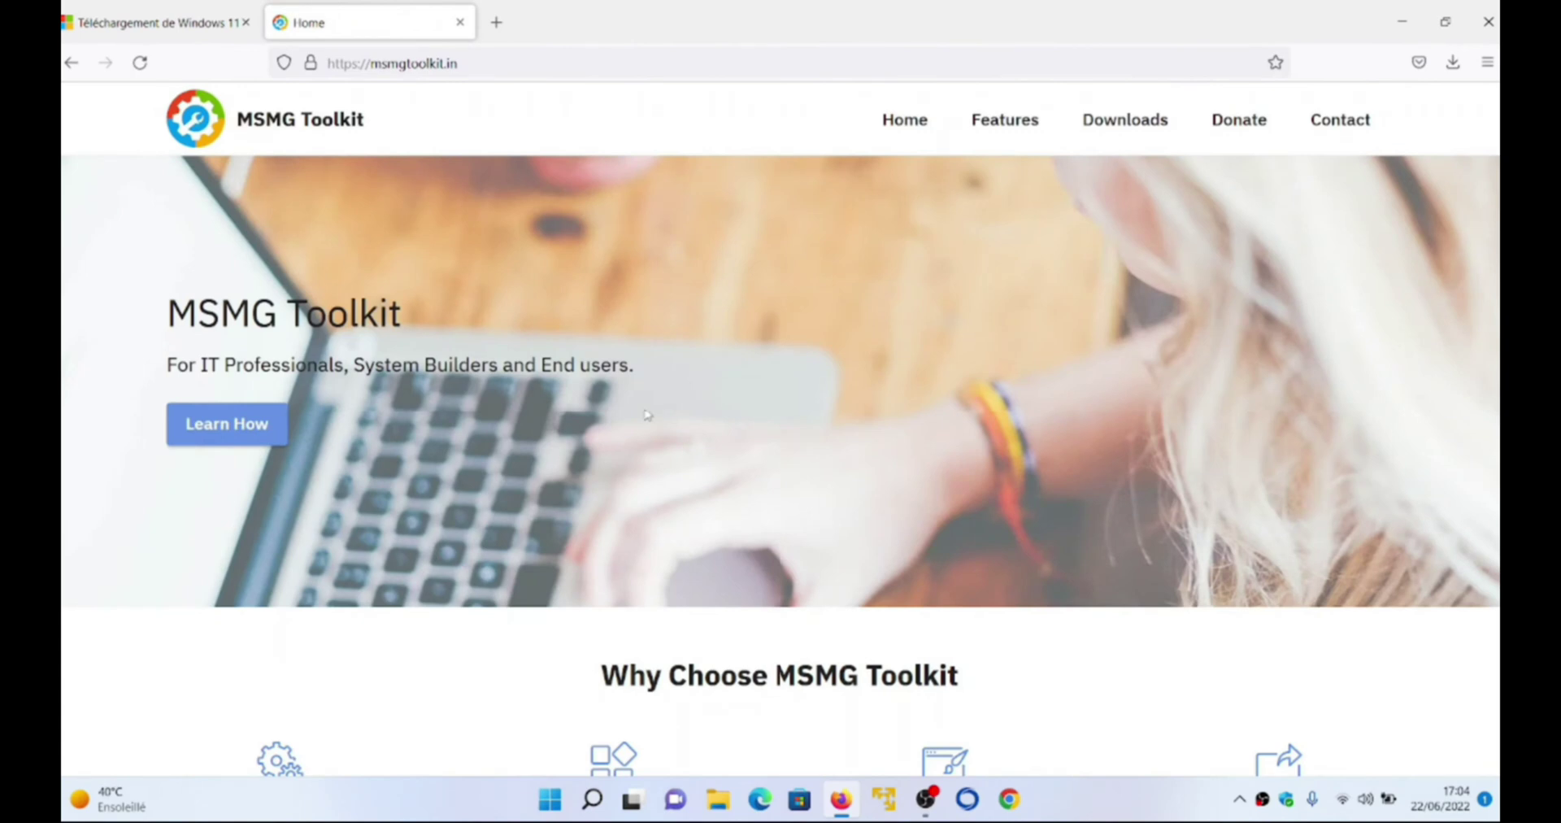
- Open the MediaFire download page for Toolkit_v12.3.7z from the site's downloads and return to the desktop
{"action": "left_click", "coordinate": [1104, 131]}
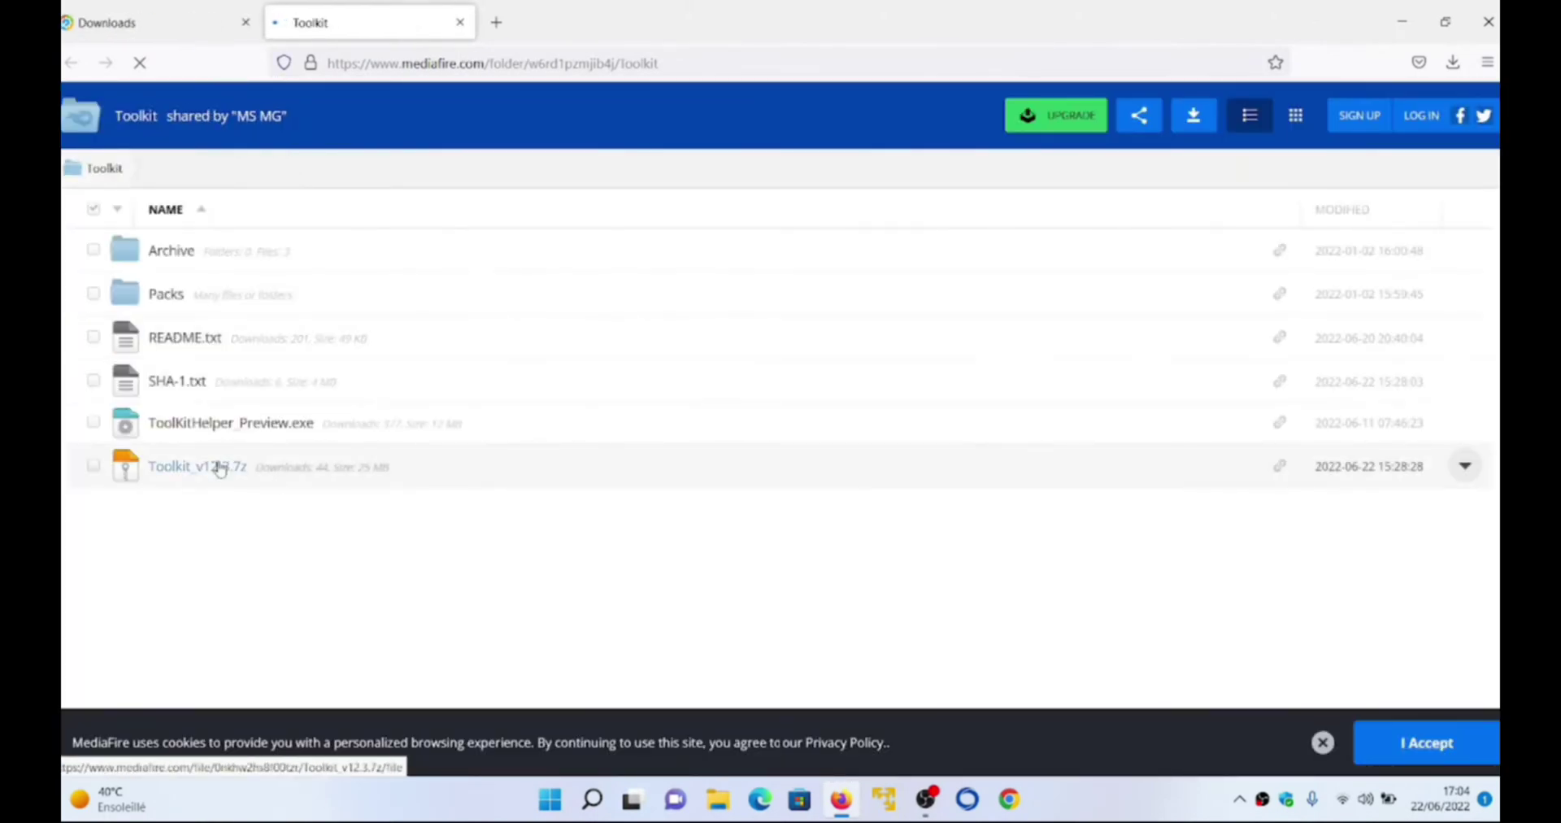
{"action": "left_click", "coordinate": [211, 470]}
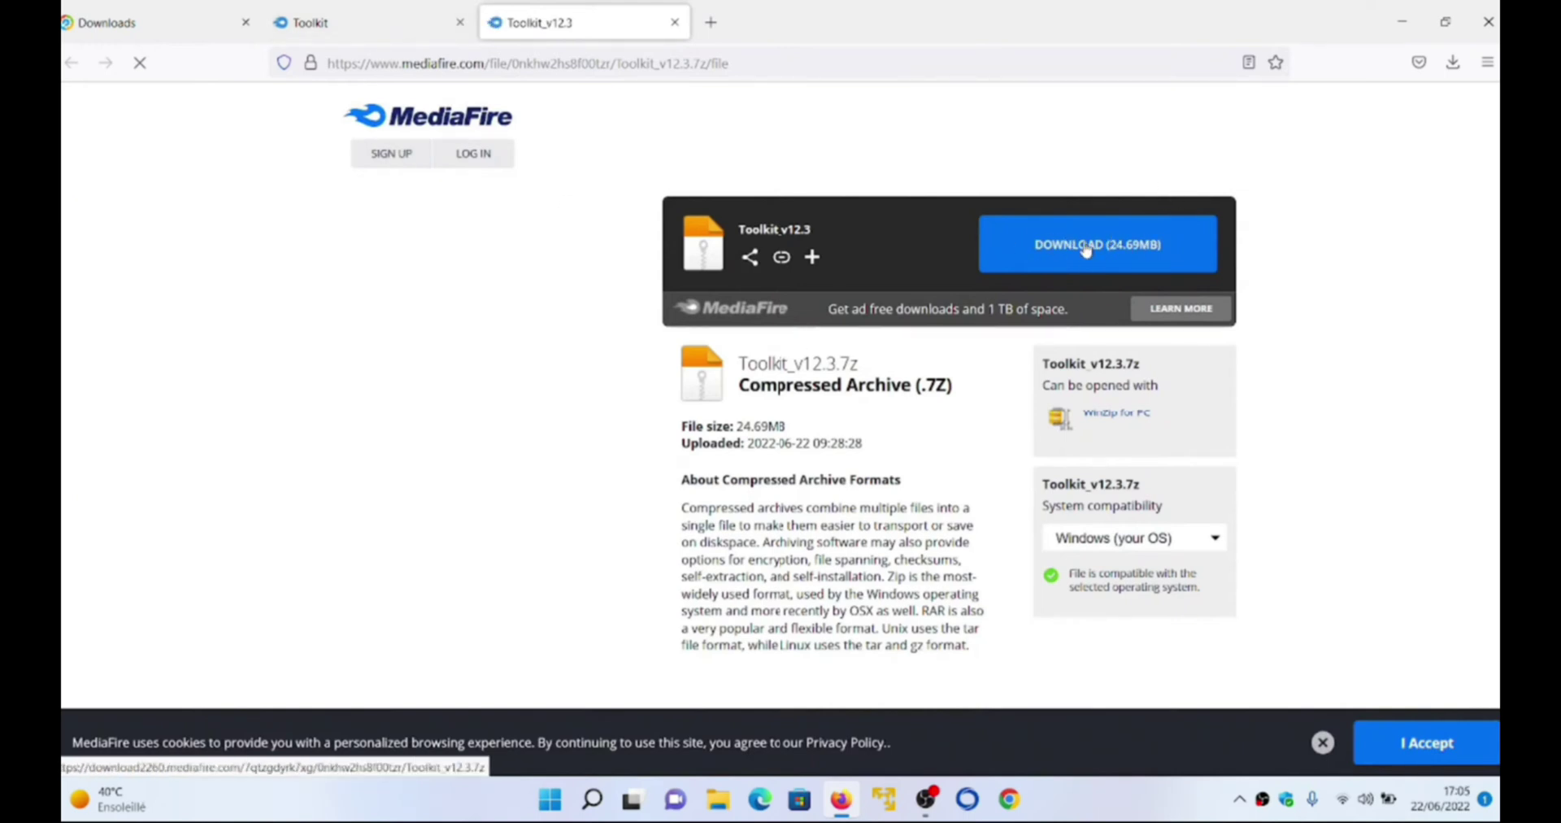
{"action": "left_click", "coordinate": [1402, 22]}
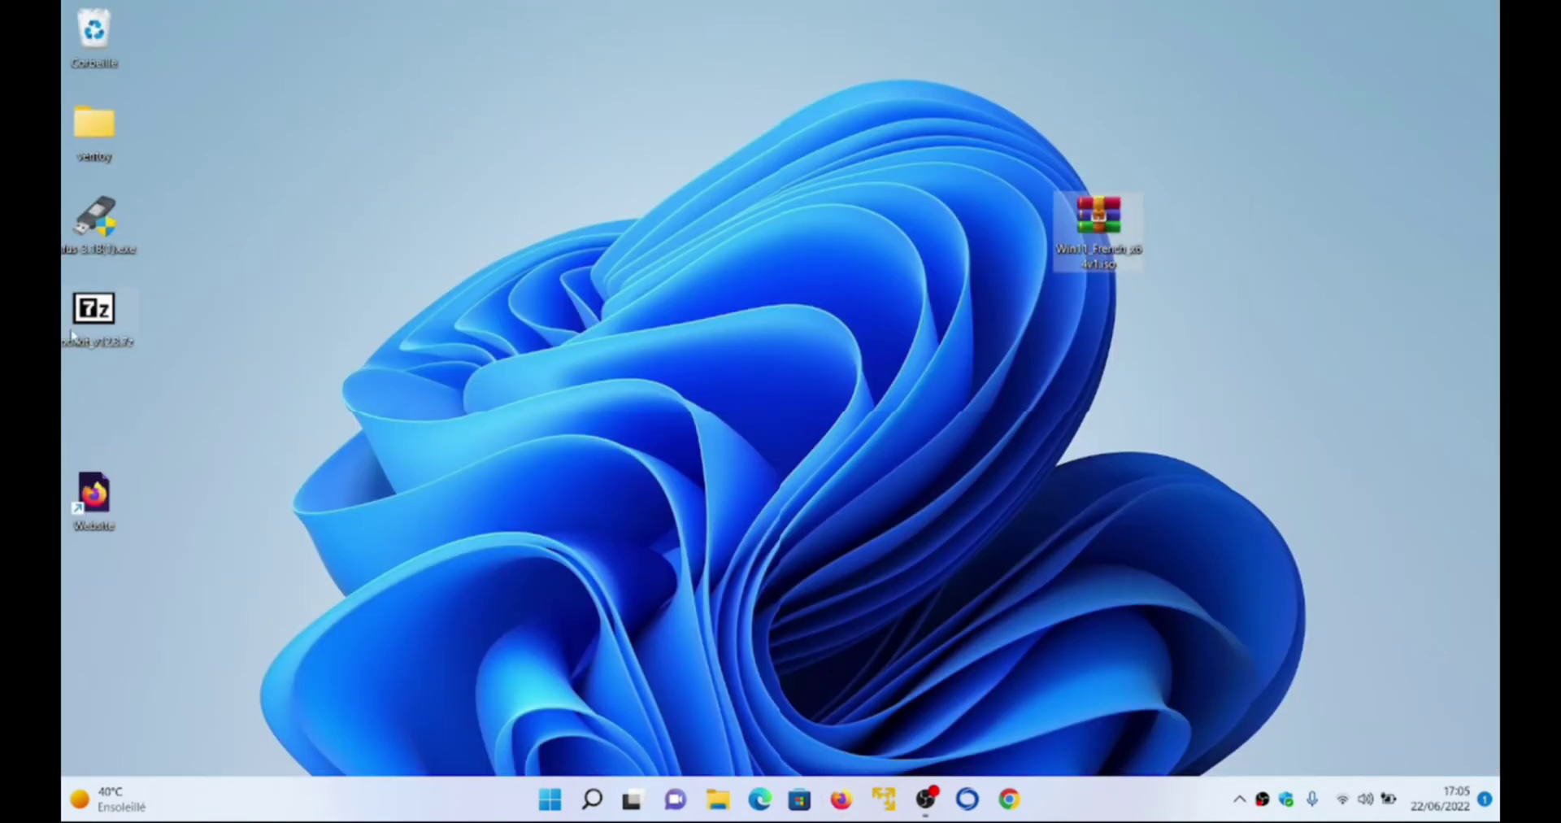
- Extract Toolkit_v12.3.7z with 7-Zip into a Toolkit_v12.3 folder on the desktop
{"action": "left_click_drag", "start_coordinate": [72, 333], "coordinate": [443, 236]}
{"action": "right_click", "coordinate": [460, 213]}
{"action": "left_click", "coordinate": [532, 435]}
{"action": "mouse_move", "coordinate": [555, 374]}
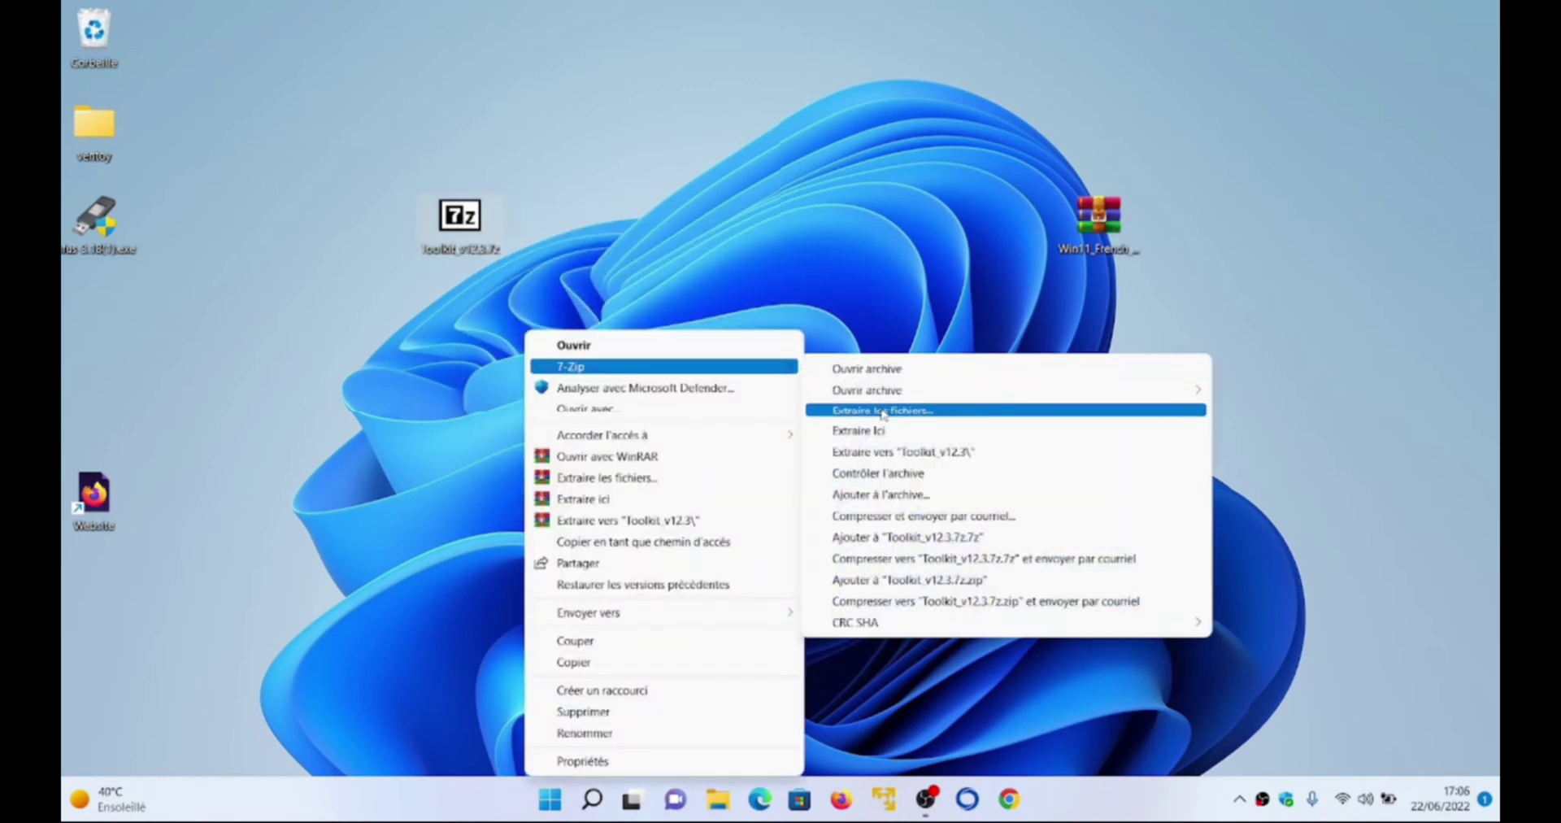
{"action": "left_click", "coordinate": [883, 411]}
{"action": "left_click", "coordinate": [1018, 300]}
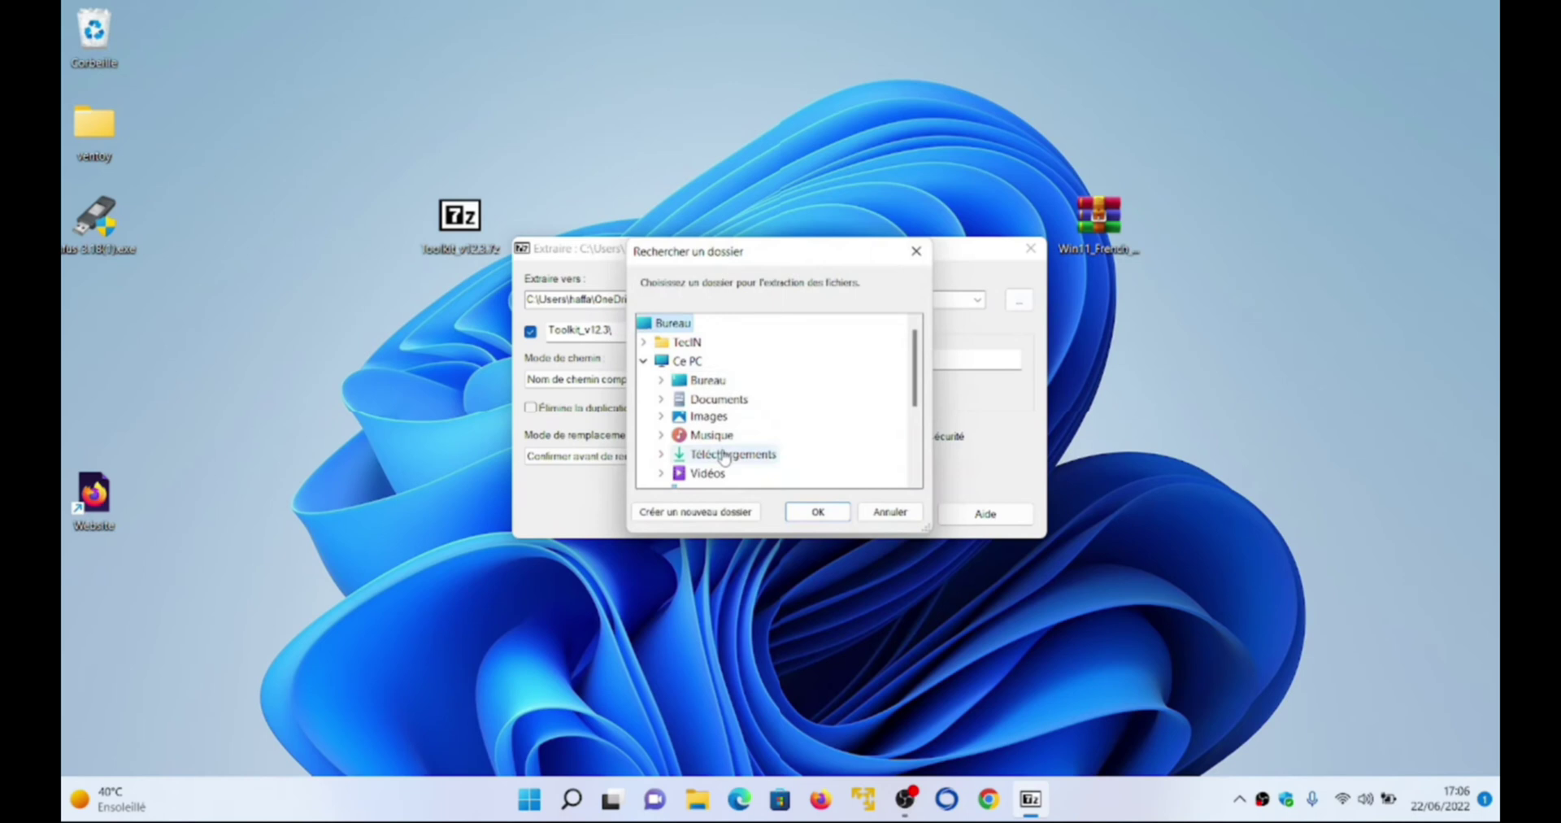
{"action": "left_click", "coordinate": [817, 511]}
{"action": "left_click", "coordinate": [745, 513]}
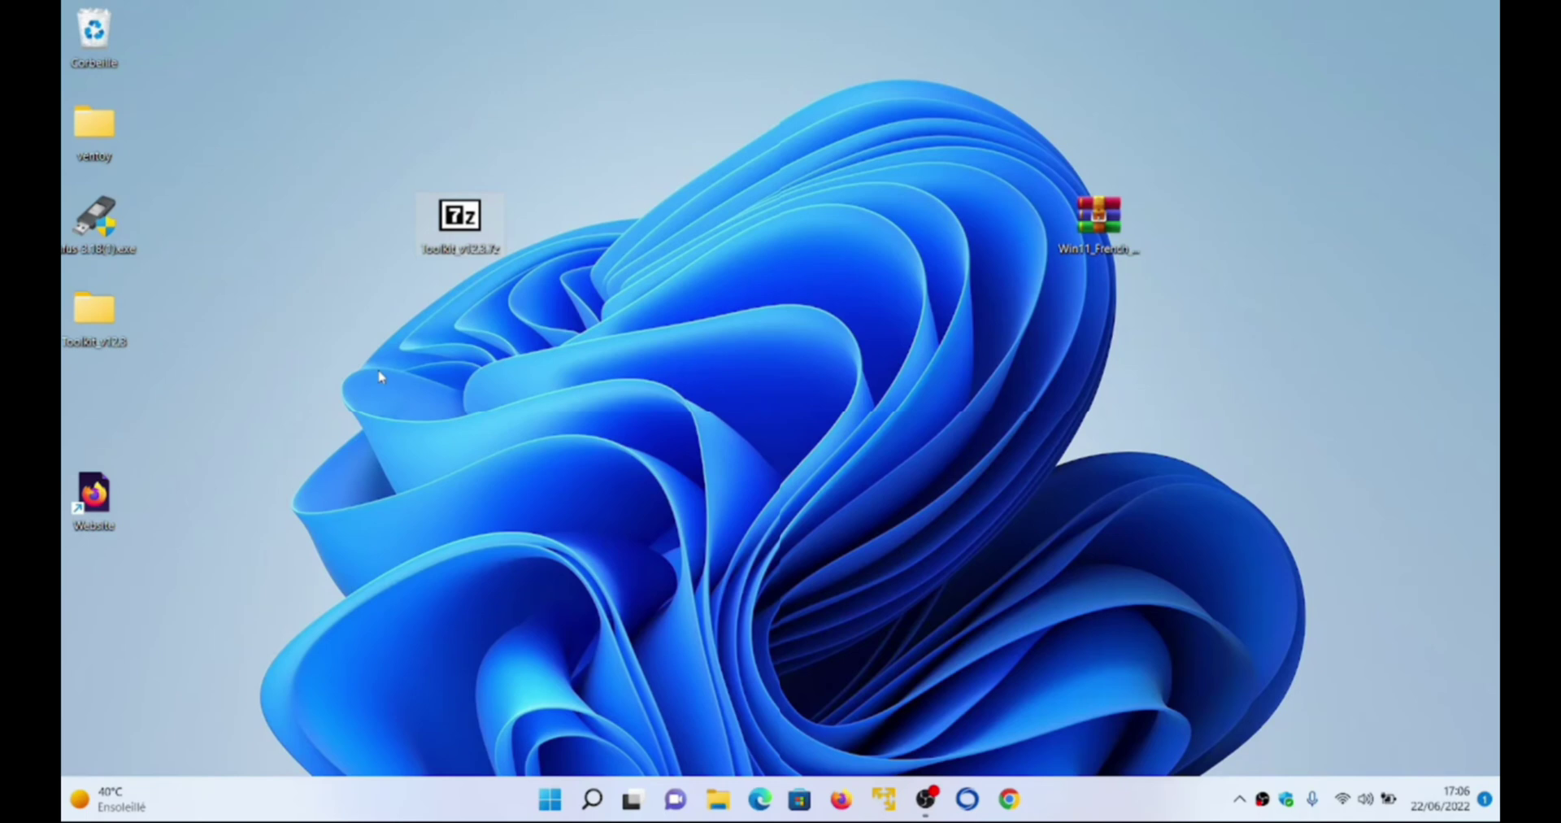
- Place the Toolkit_v12.3 folder beneath the Windows 11 ISO and return the archive and Website shortcut to the main icon column
{"action": "left_click_drag", "start_coordinate": [85, 316], "coordinate": [1097, 313]}
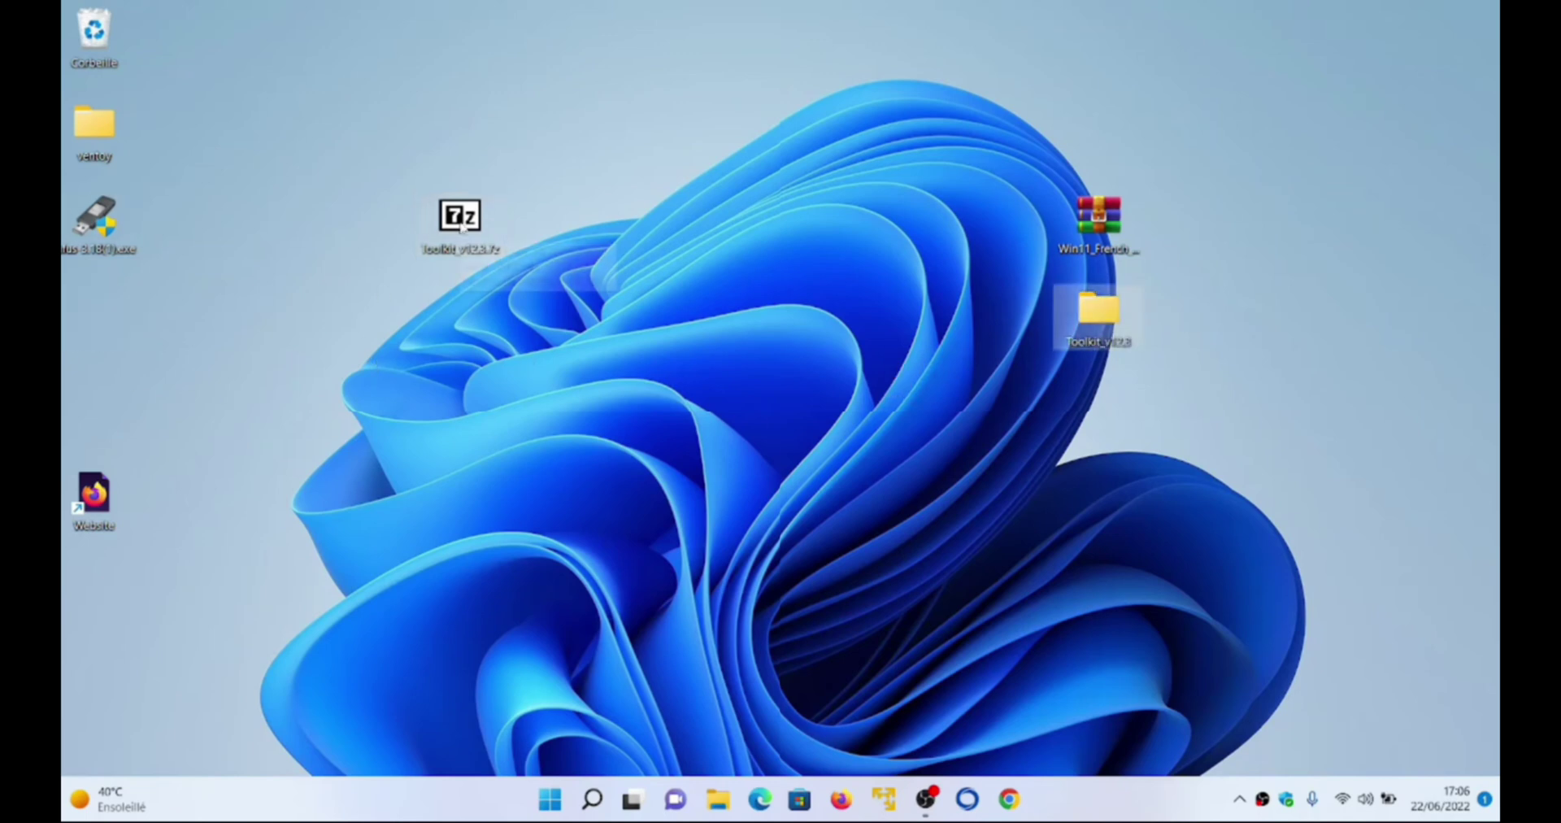
{"action": "left_click_drag", "start_coordinate": [459, 218], "coordinate": [94, 309]}
{"action": "left_click_drag", "start_coordinate": [92, 491], "coordinate": [92, 398]}
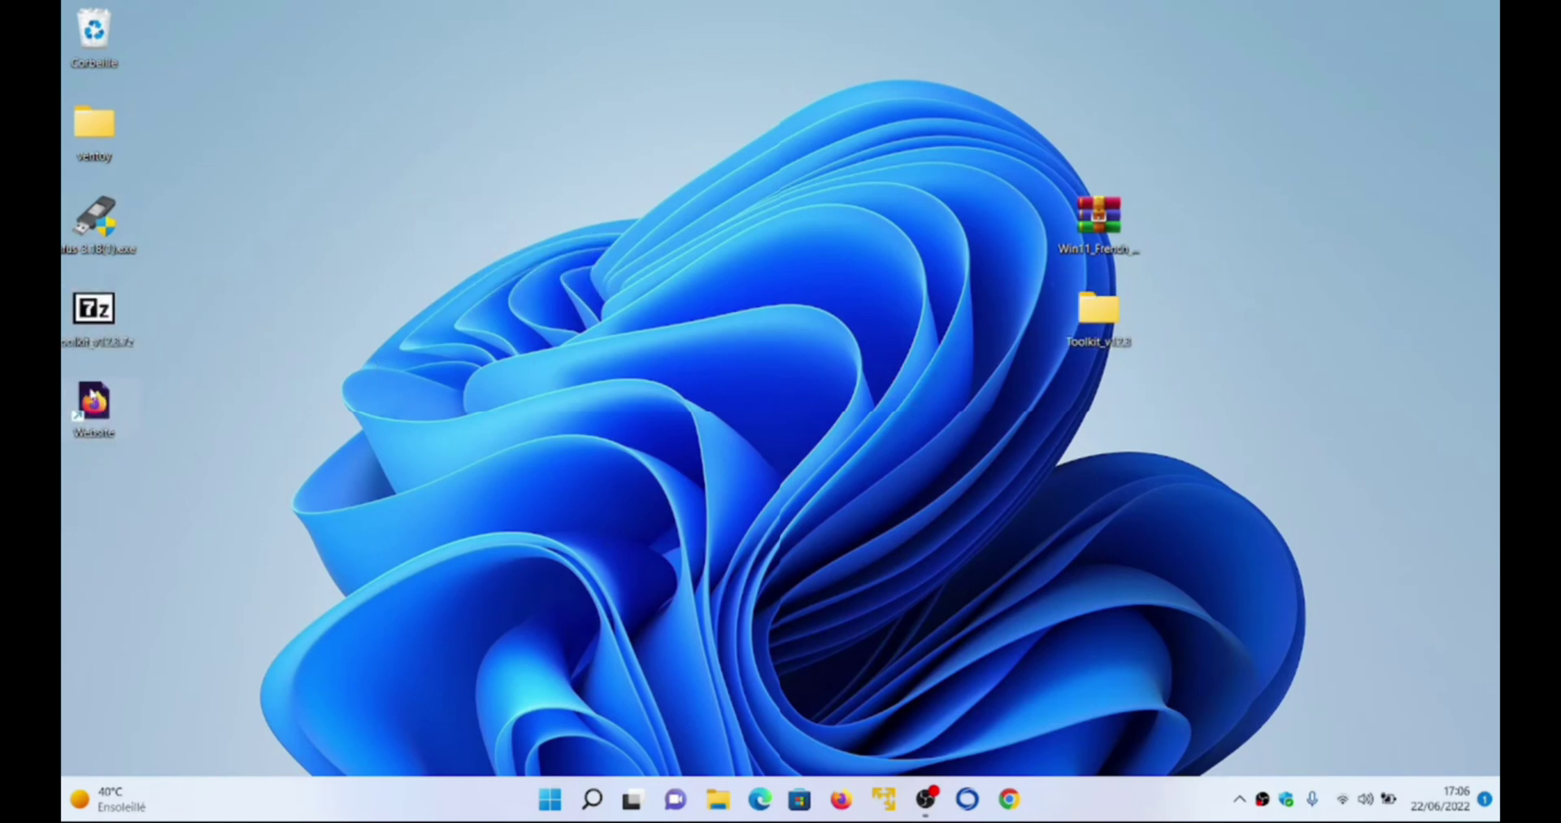
- Open the Toolkit_v12.3 folder in a maximized window and display its contents as large icons
{"action": "double_click", "coordinate": [1103, 324]}
{"action": "key", "text": "super+Up"}
{"action": "right_click", "coordinate": [1158, 304]}
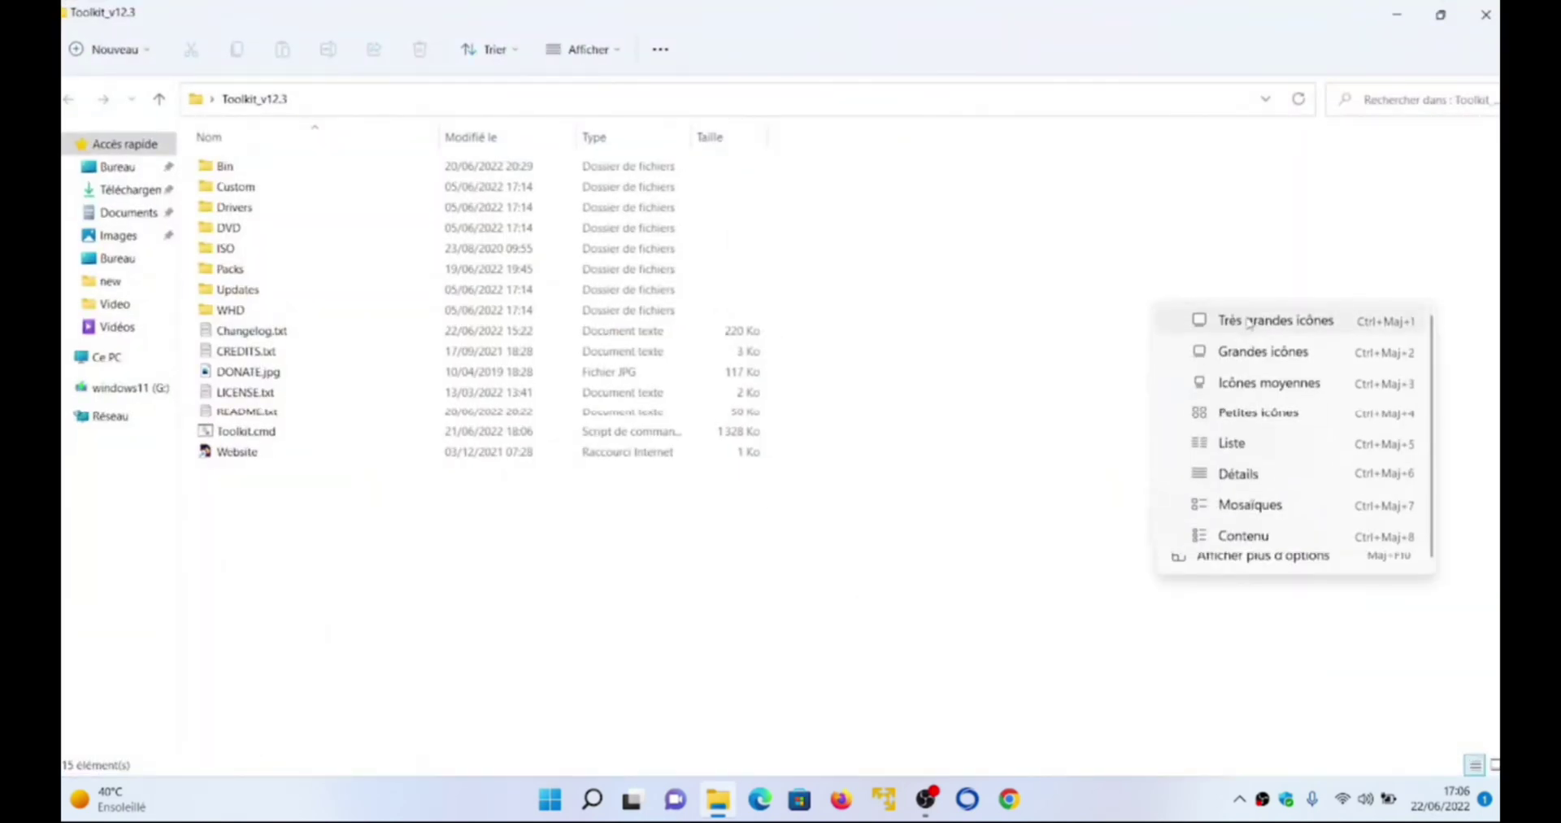
{"action": "left_click", "coordinate": [1260, 354]}
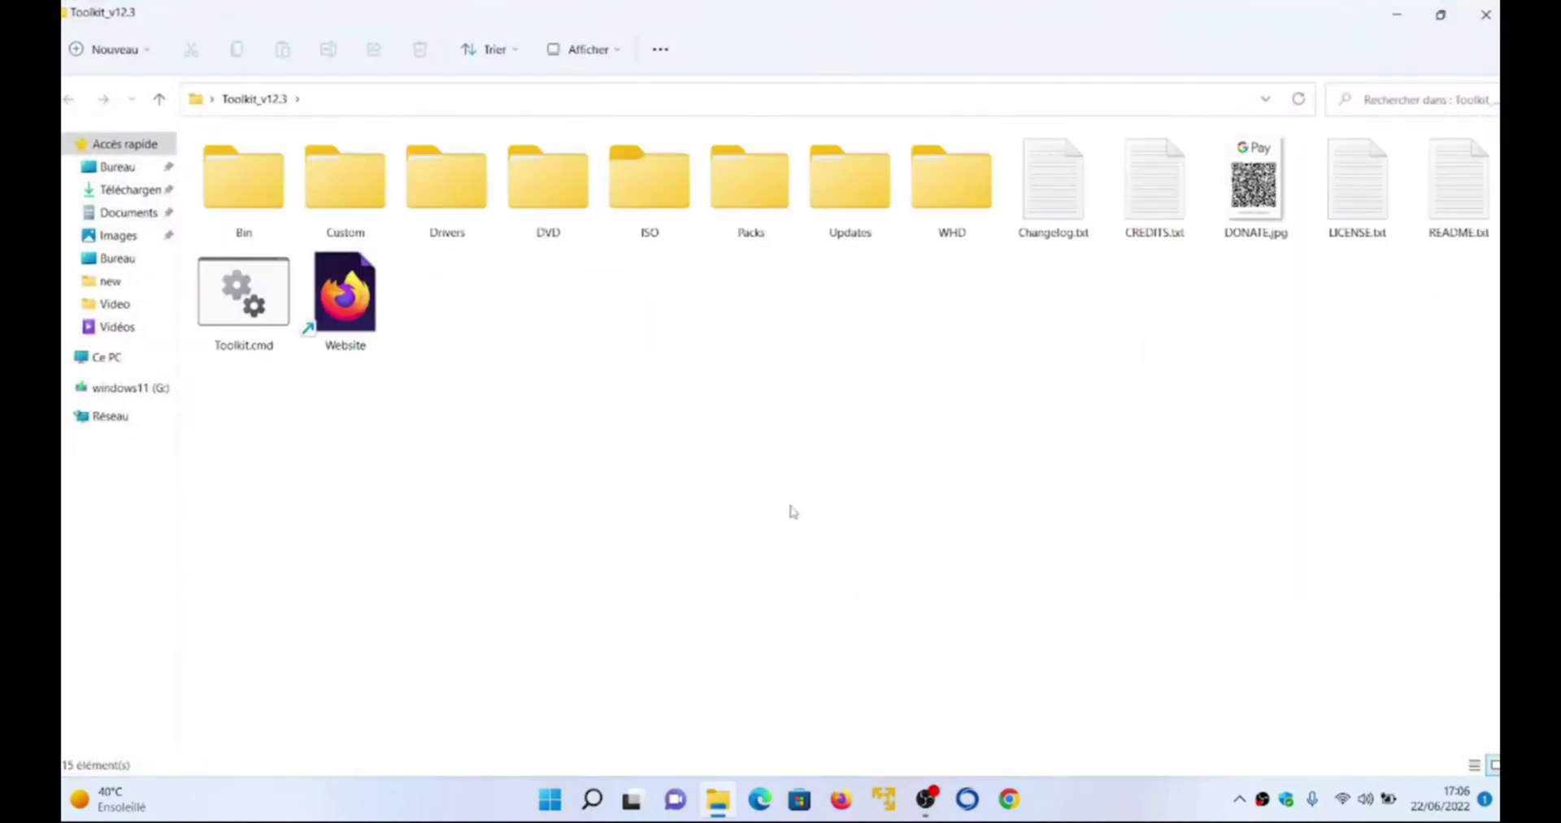
- Move Win11_French_x64v1.iso from the desktop into the toolkit's ISO folder and maximize the folder window
{"action": "left_click_drag", "start_coordinate": [908, 515], "coordinate": [618, 327]}
{"action": "double_click", "coordinate": [655, 199]}
{"action": "left_click", "coordinate": [1441, 14]}
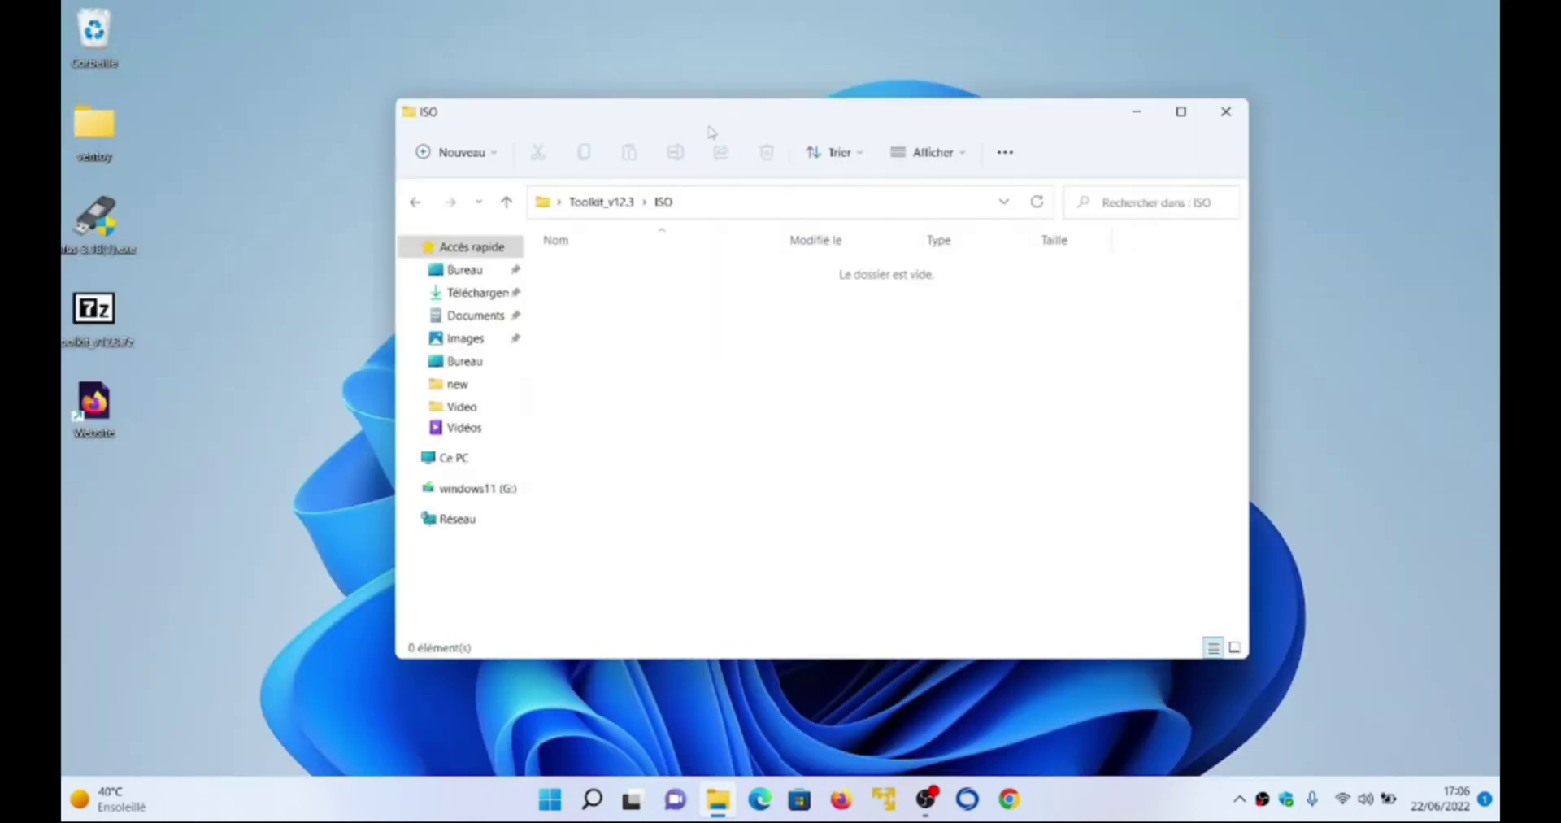
{"action": "left_click_drag", "start_coordinate": [711, 132], "coordinate": [582, 298]}
{"action": "left_click_drag", "start_coordinate": [1098, 228], "coordinate": [655, 524]}
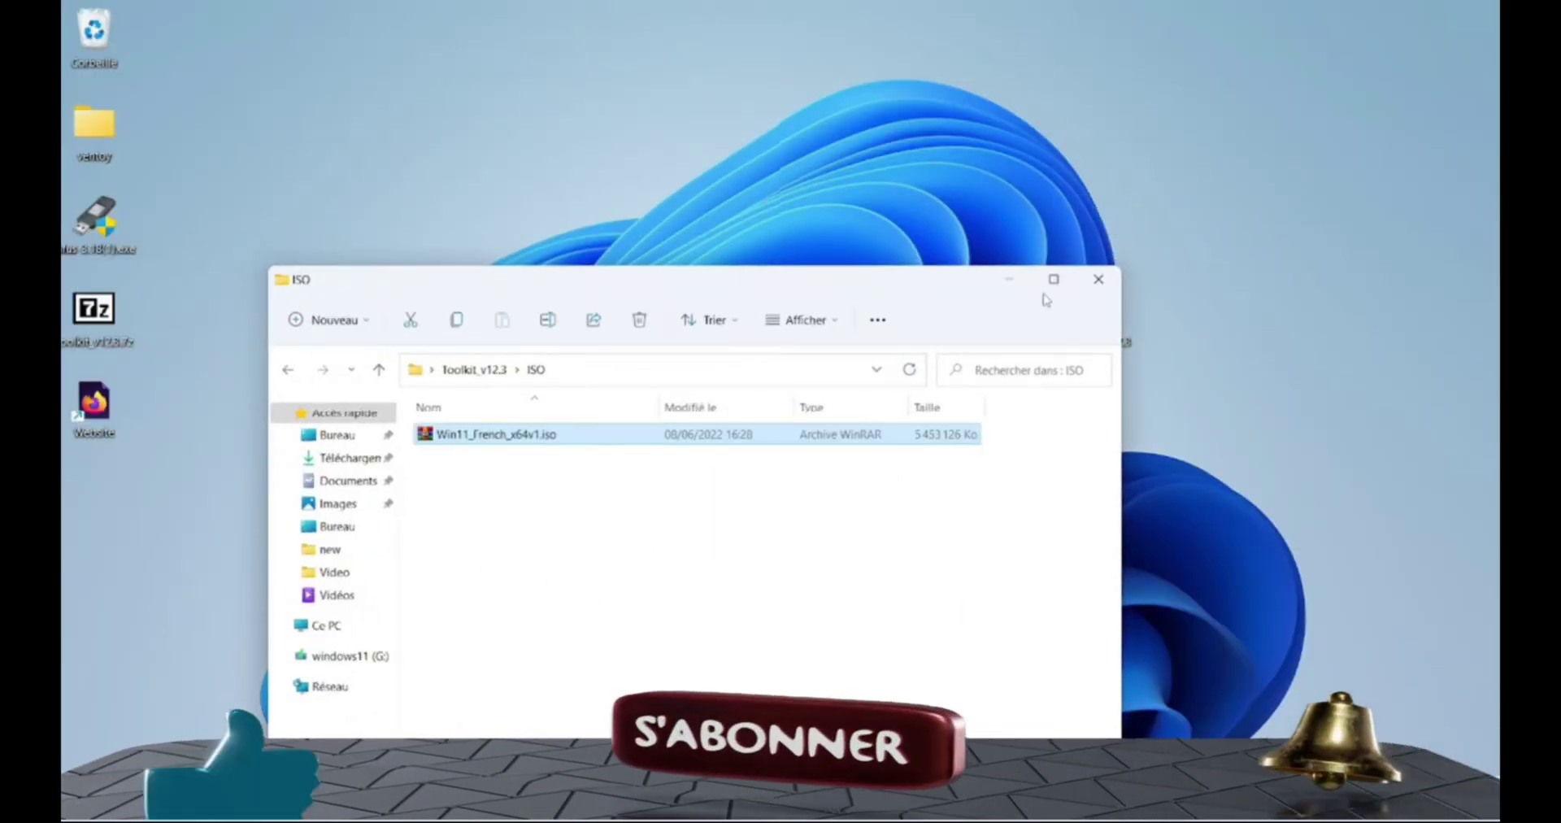
{"action": "left_click", "coordinate": [1053, 280]}
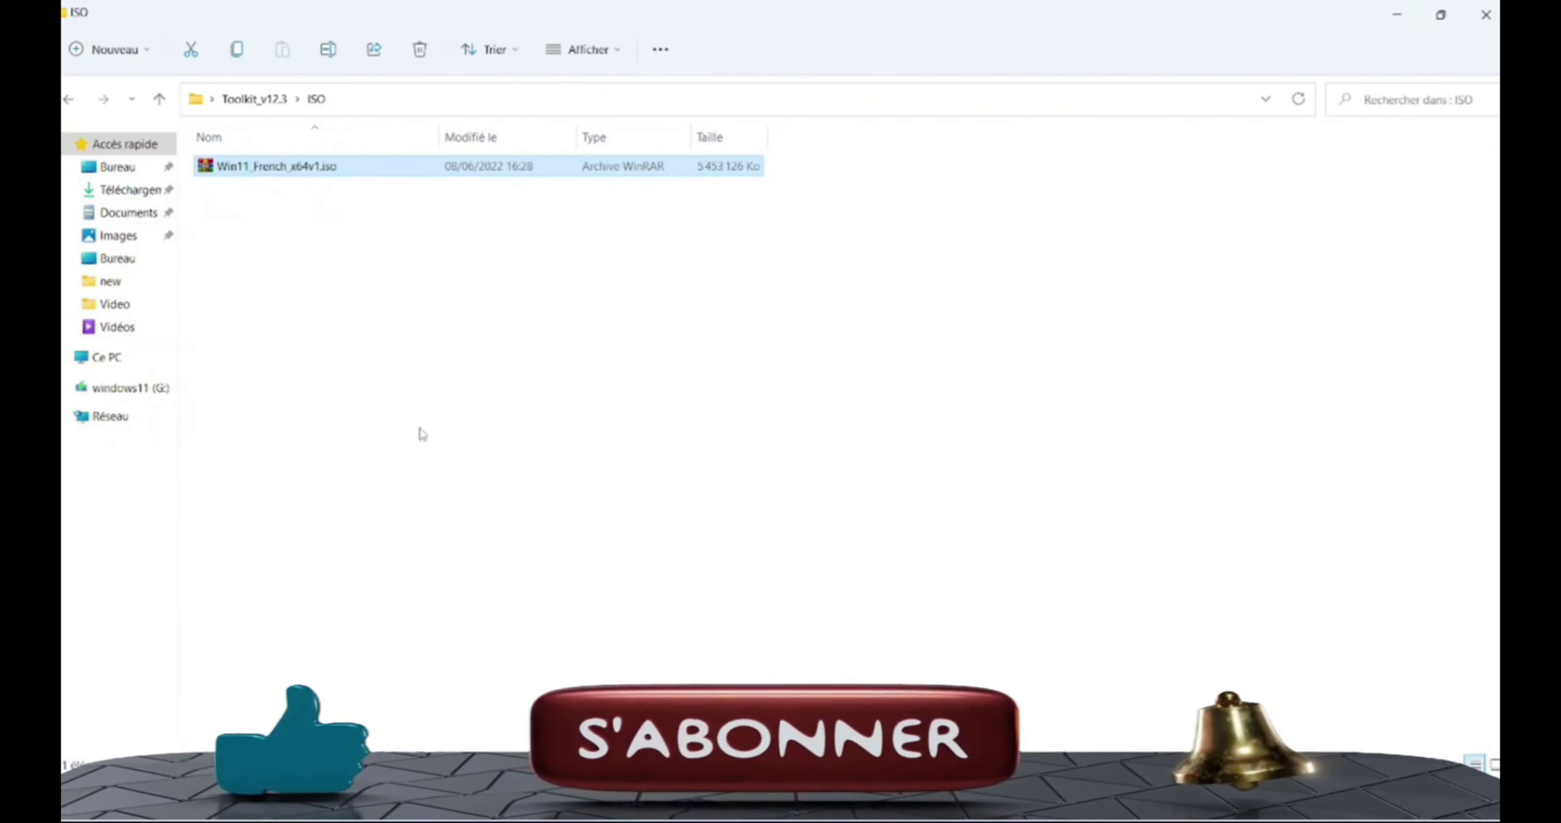
- Run Toolkit.cmd from the Toolkit_v12.3 folder, accept the EULA and continue to the toolkit's main menu
{"action": "left_click", "coordinate": [253, 98]}
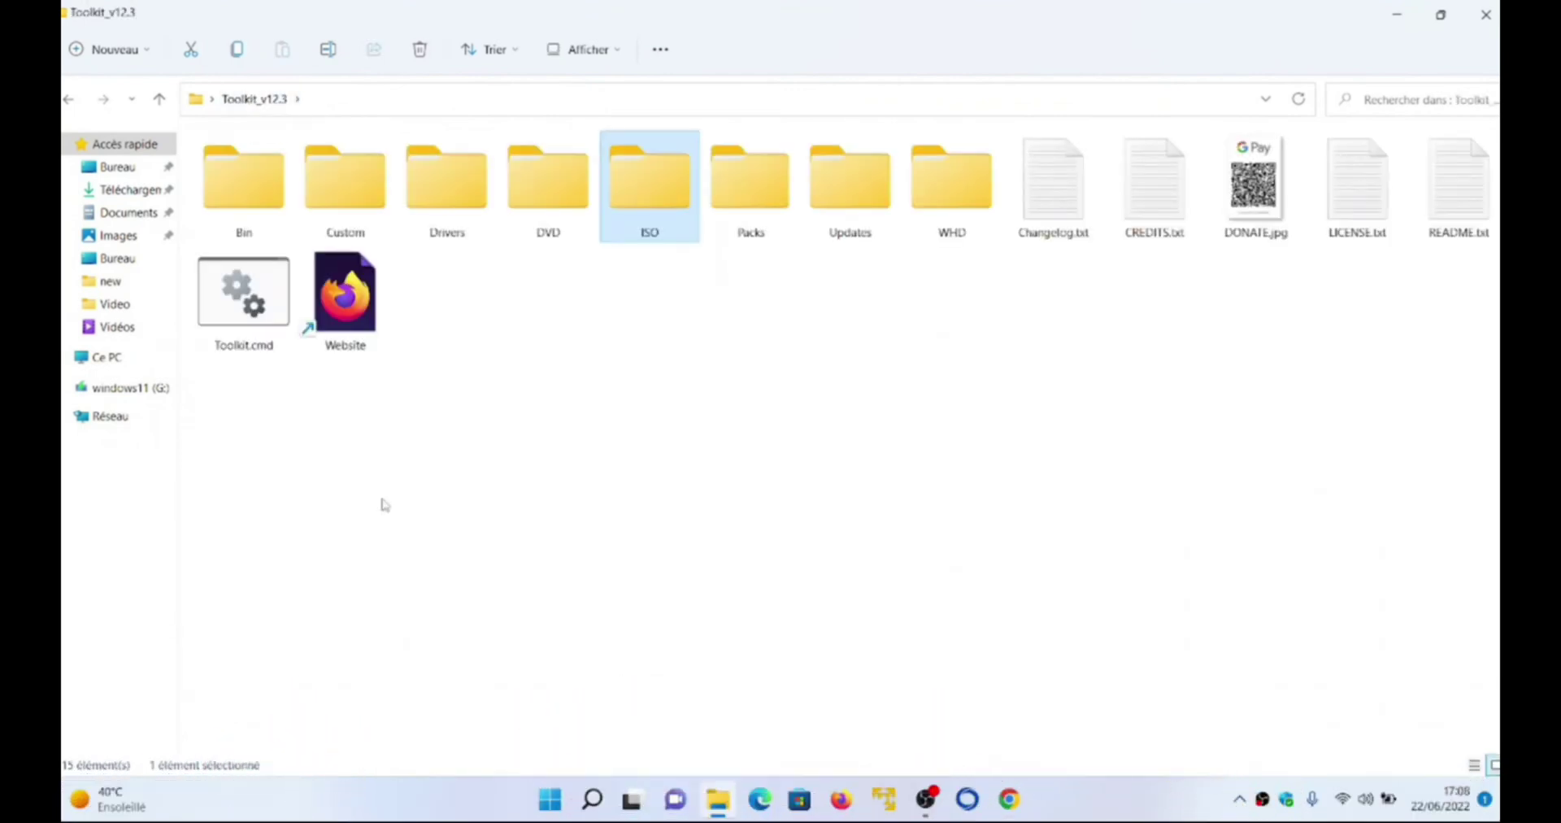
{"action": "double_click", "coordinate": [244, 293]}
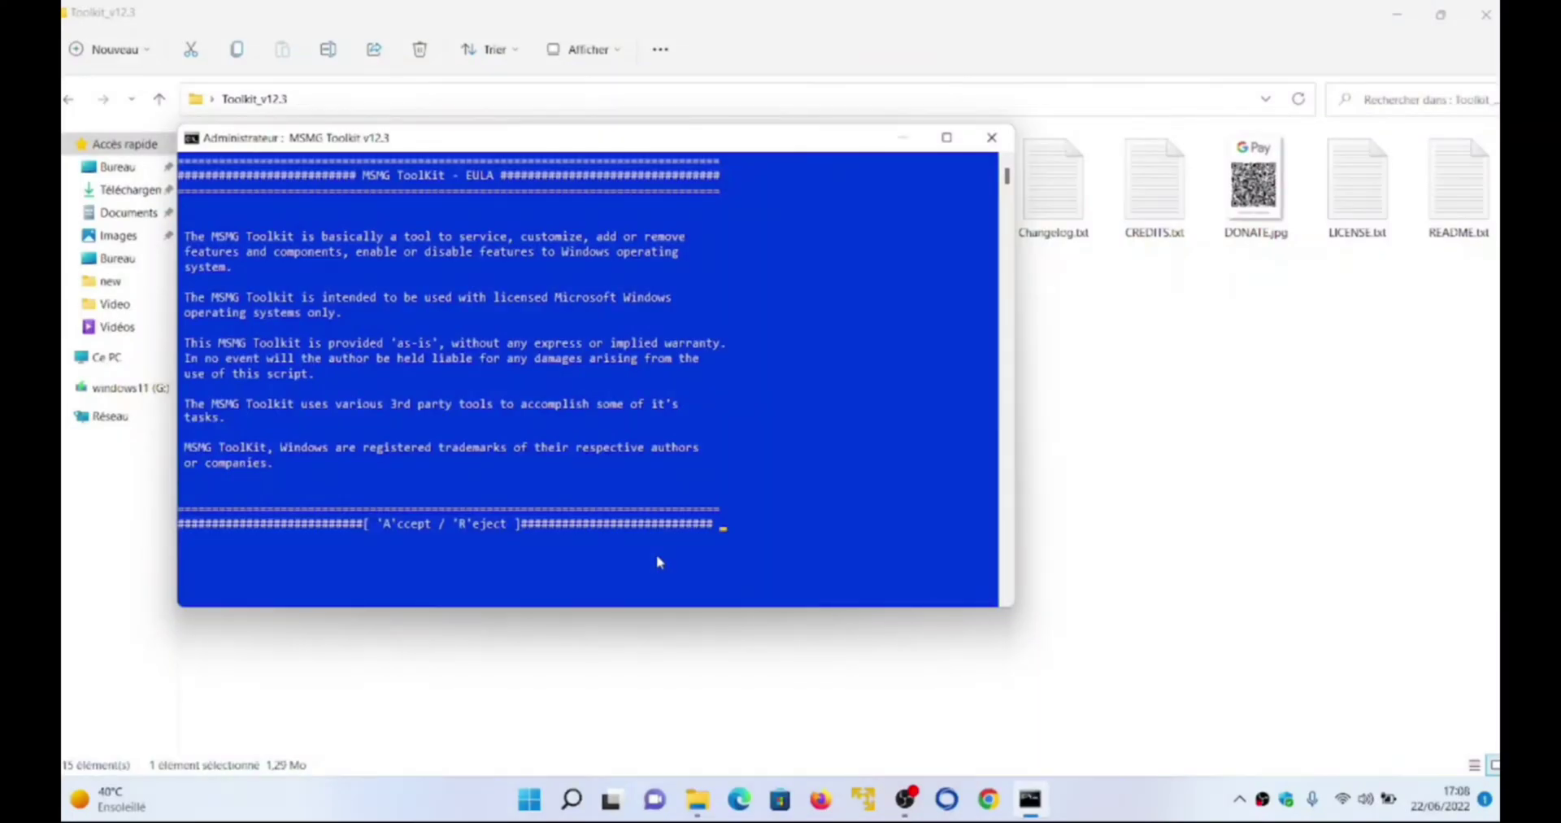
{"action": "key", "text": "ctrl+a"}
{"action": "key", "text": "Escape"}
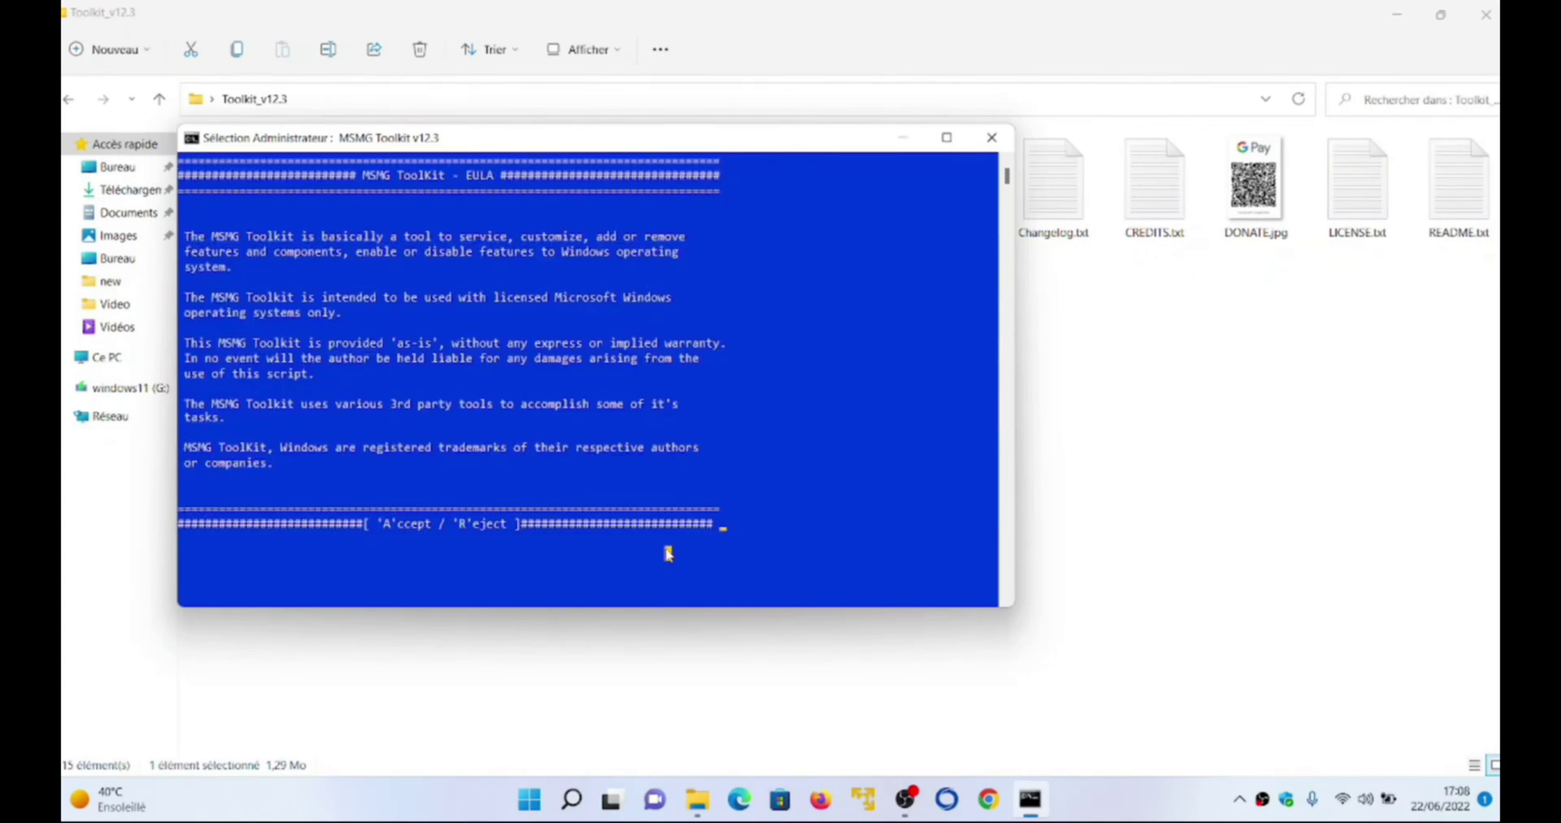
{"action": "key", "text": "a"}
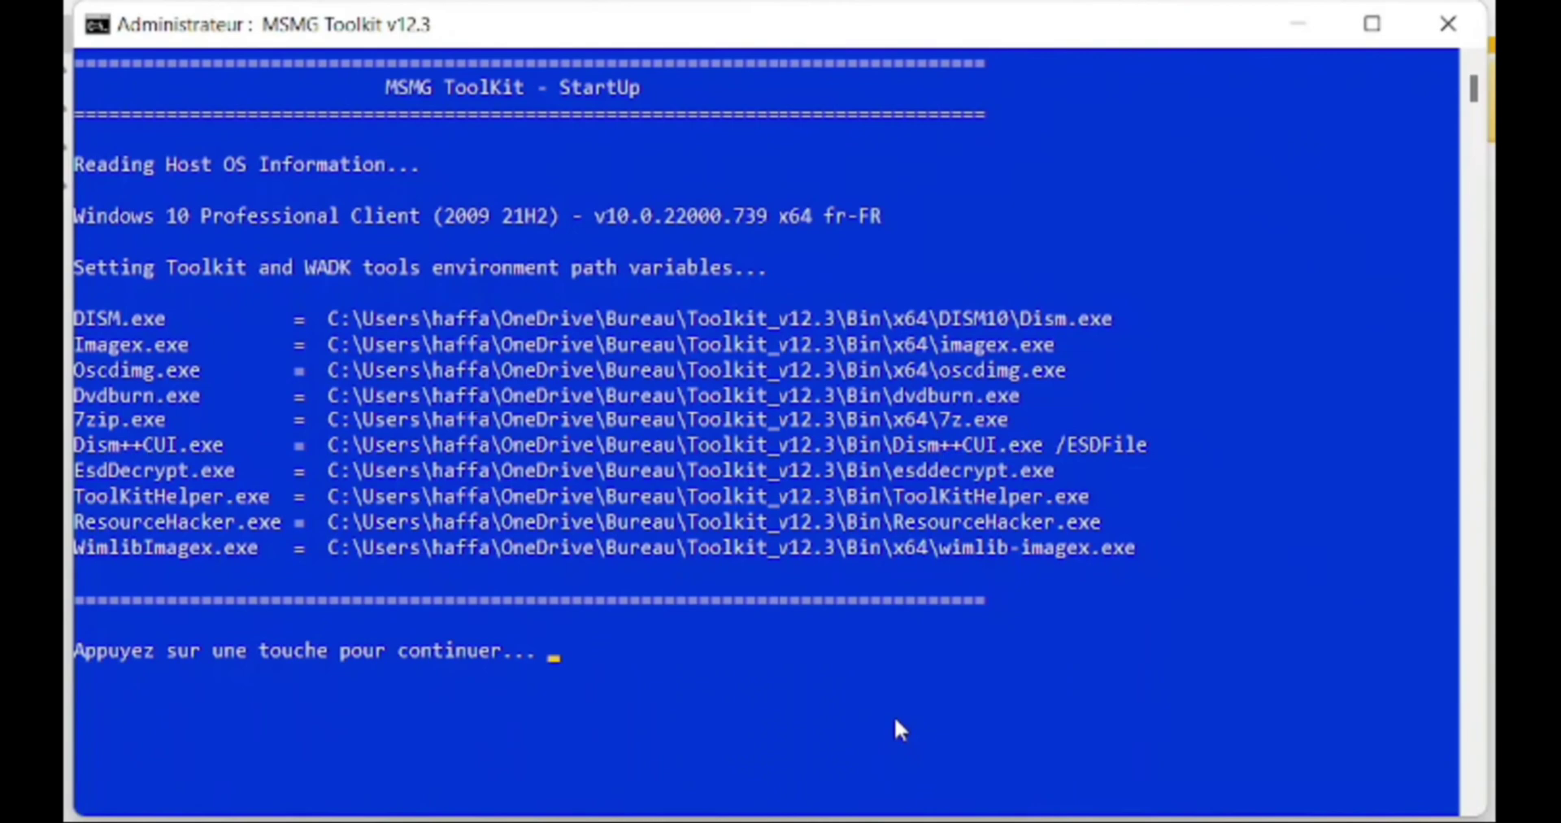
{"action": "key", "text": "Return"}
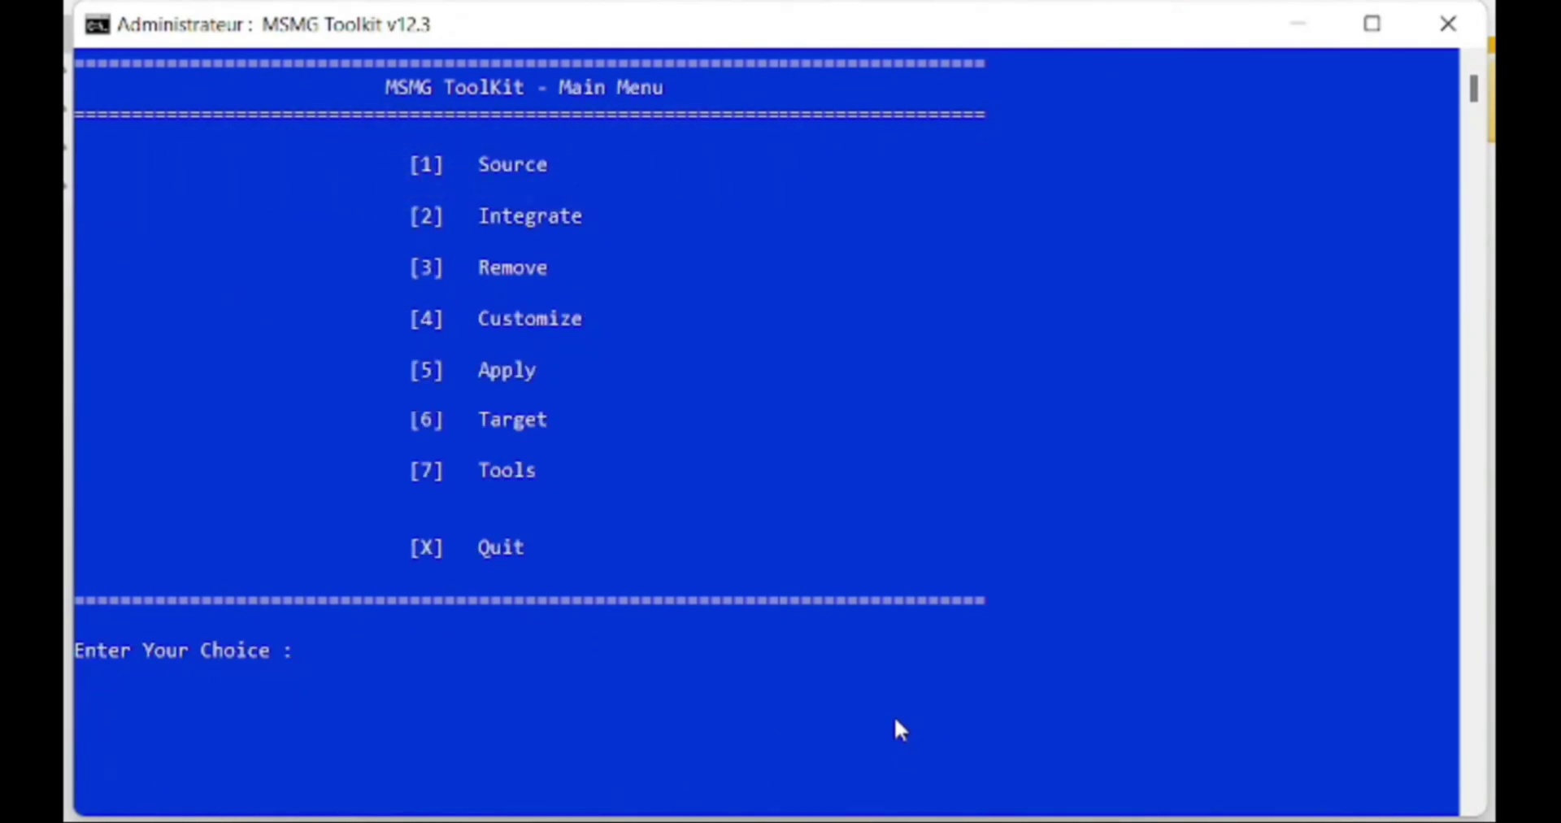
- Choose Source and the option Extract Source from DVD ISO Image in MSMG Toolkit
{"action": "key", "text": "1"}
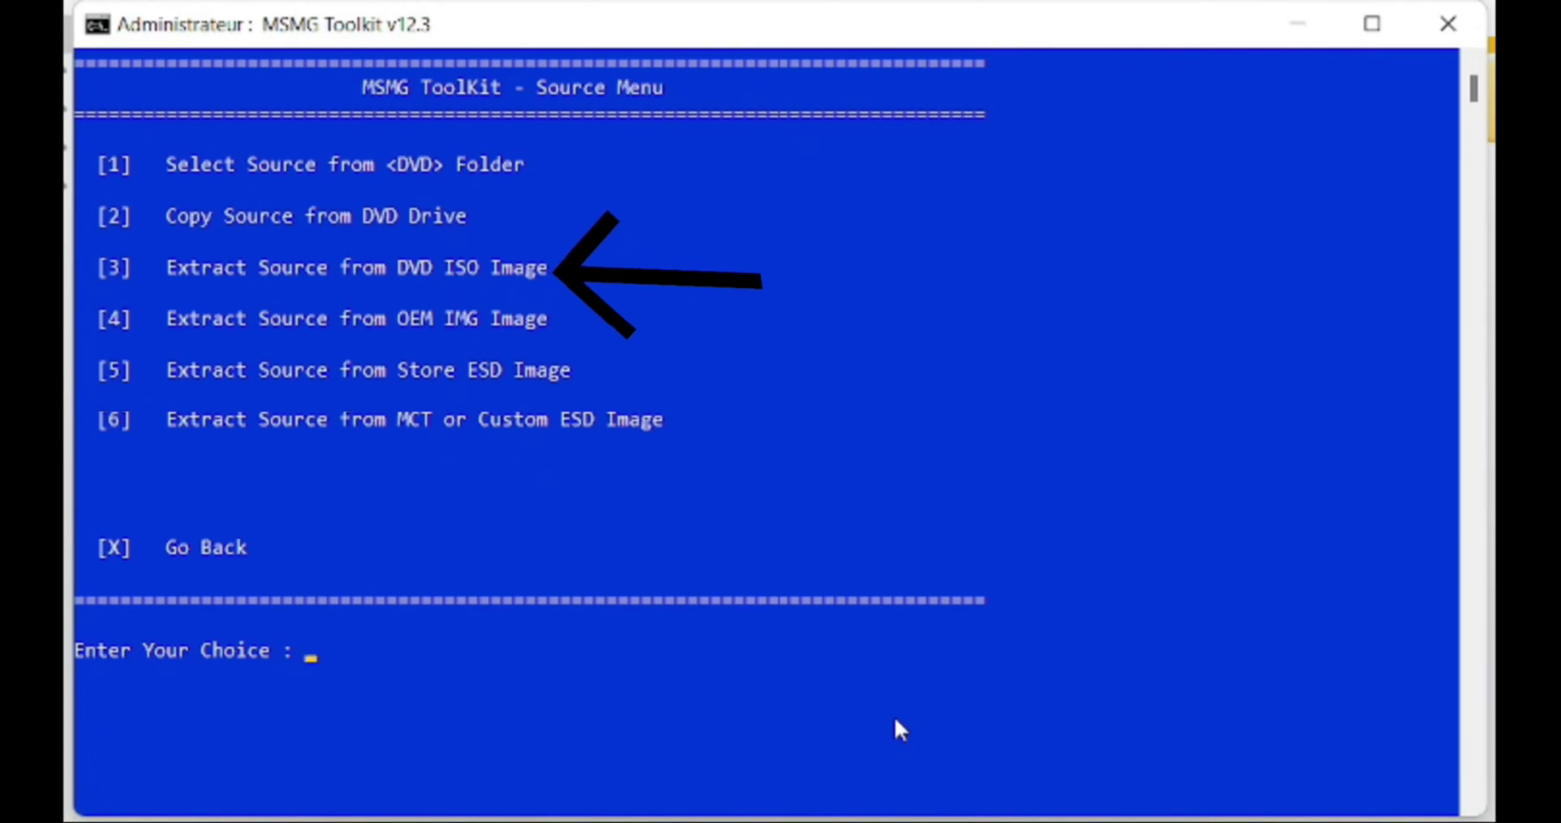
{"action": "key", "text": "3"}
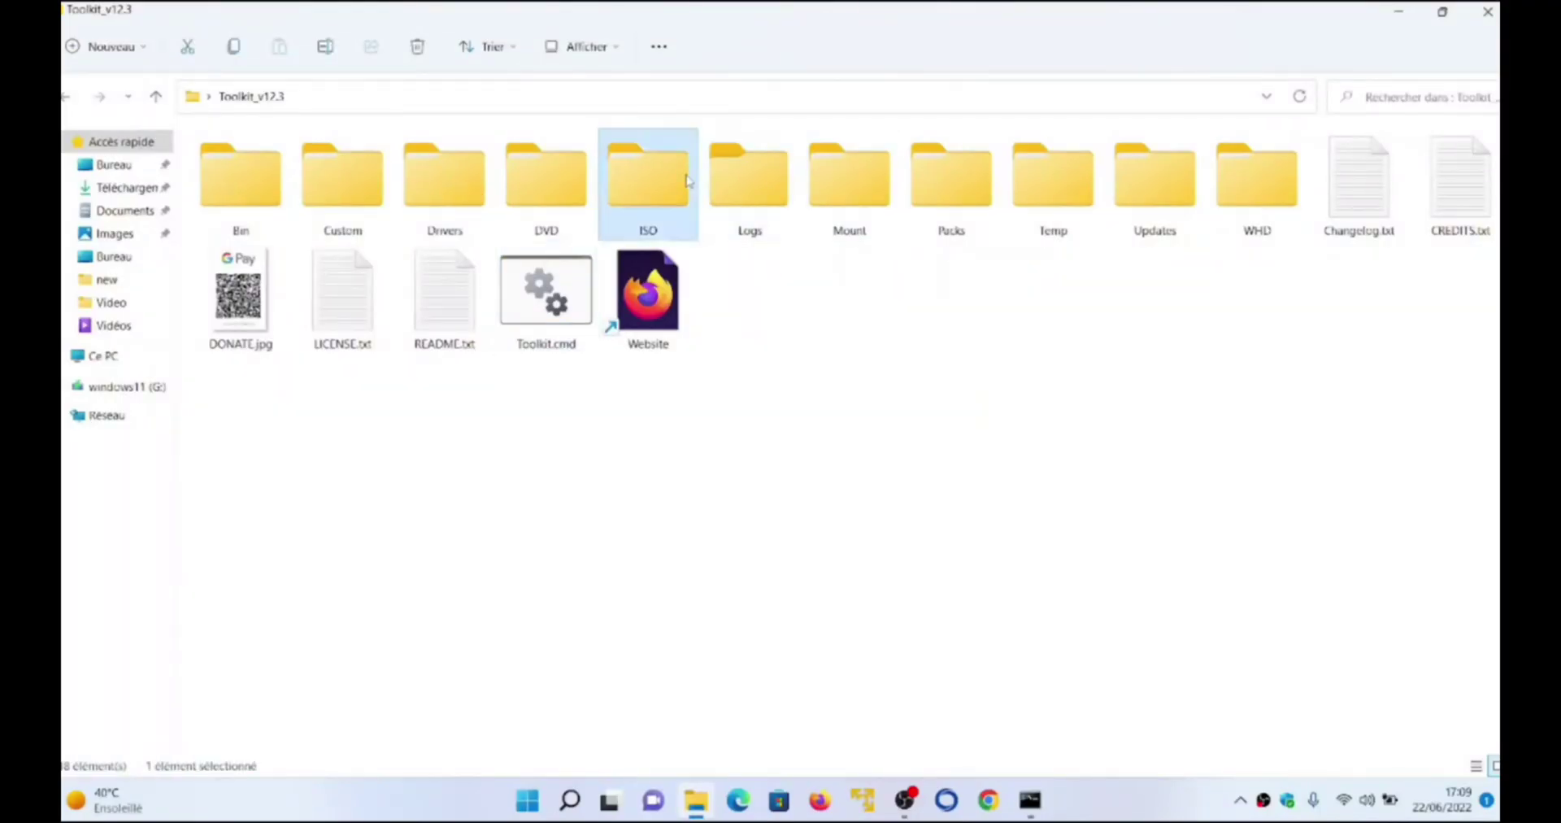
- Copy the name of the Windows 11 ISO file in the toolkit's ISO folder without its extension
{"action": "double_click", "coordinate": [648, 173]}
{"action": "left_click", "coordinate": [286, 166]}
{"action": "left_click", "coordinate": [286, 167]}
{"action": "key", "text": "super+c"}
{"action": "right_click", "coordinate": [286, 167]}
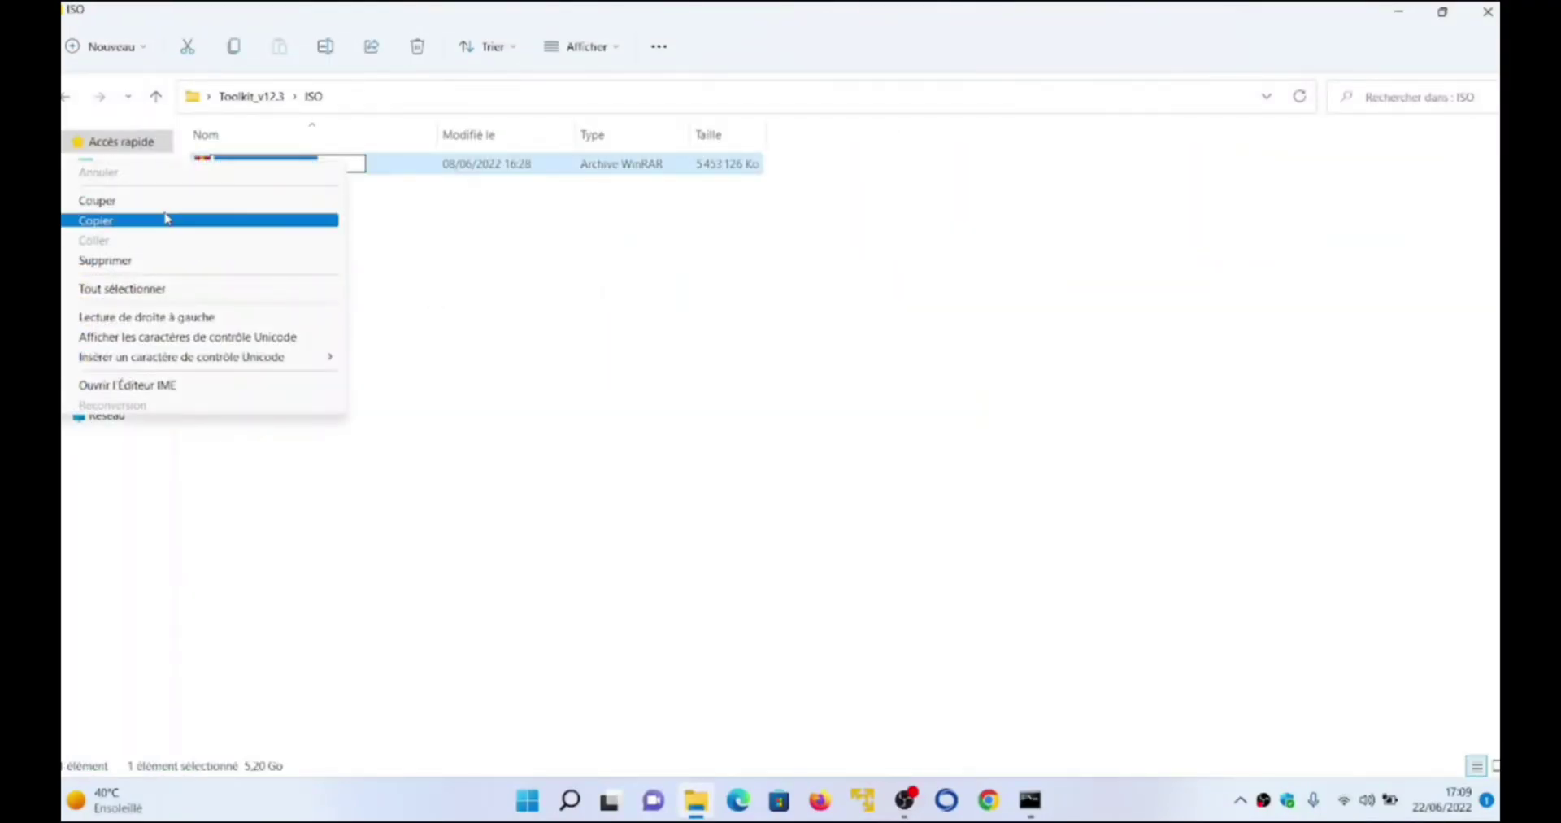
{"action": "left_click", "coordinate": [164, 220]}
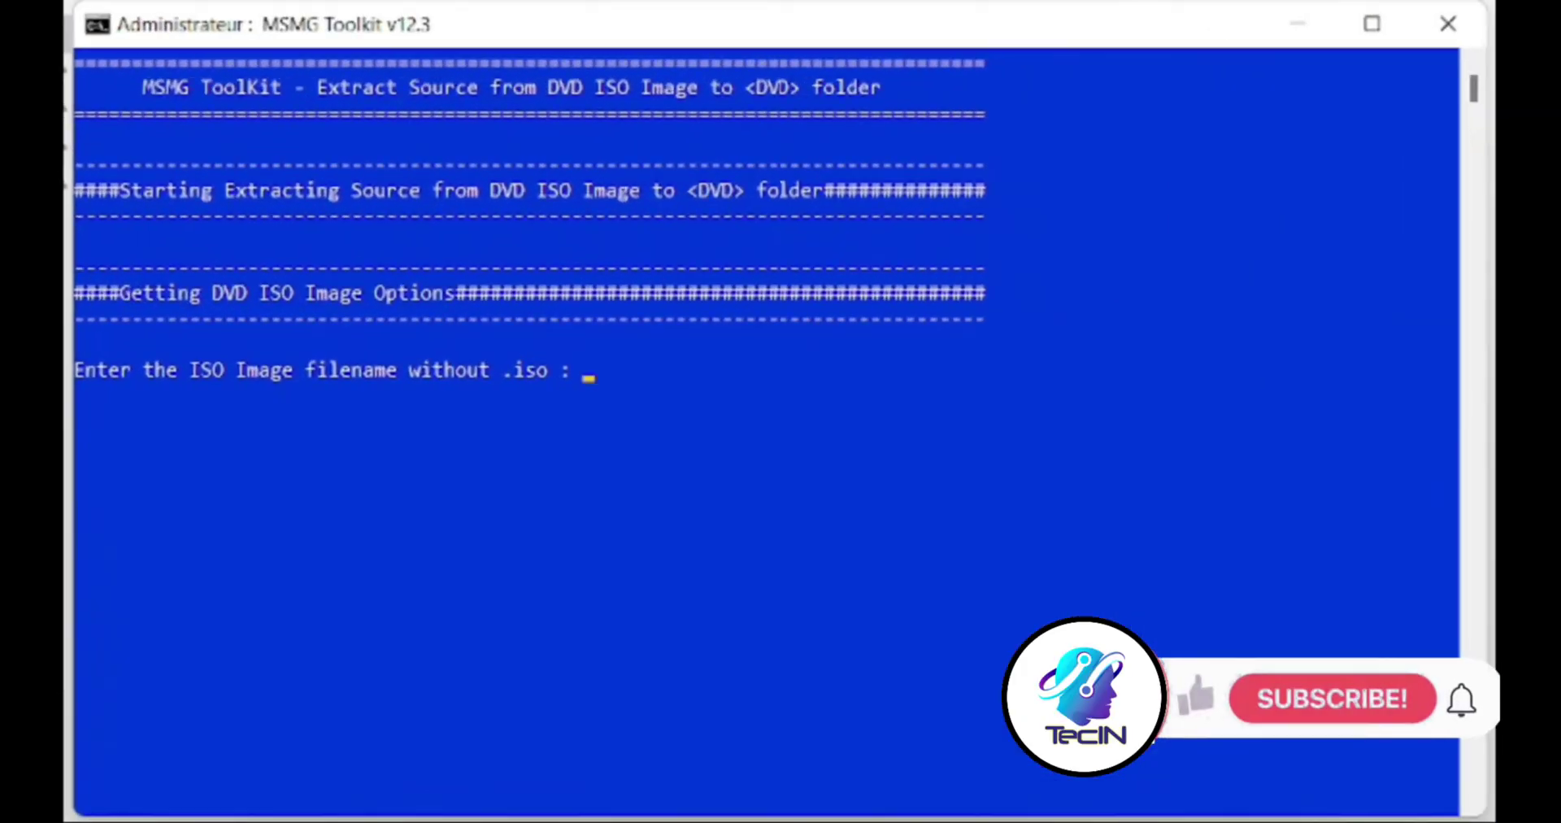
- Enter Win11_French_x64v1 as the ISO image filename, extract it to the DVD folder and return to the main menu
{"action": "right_click", "coordinate": [693, 395]}
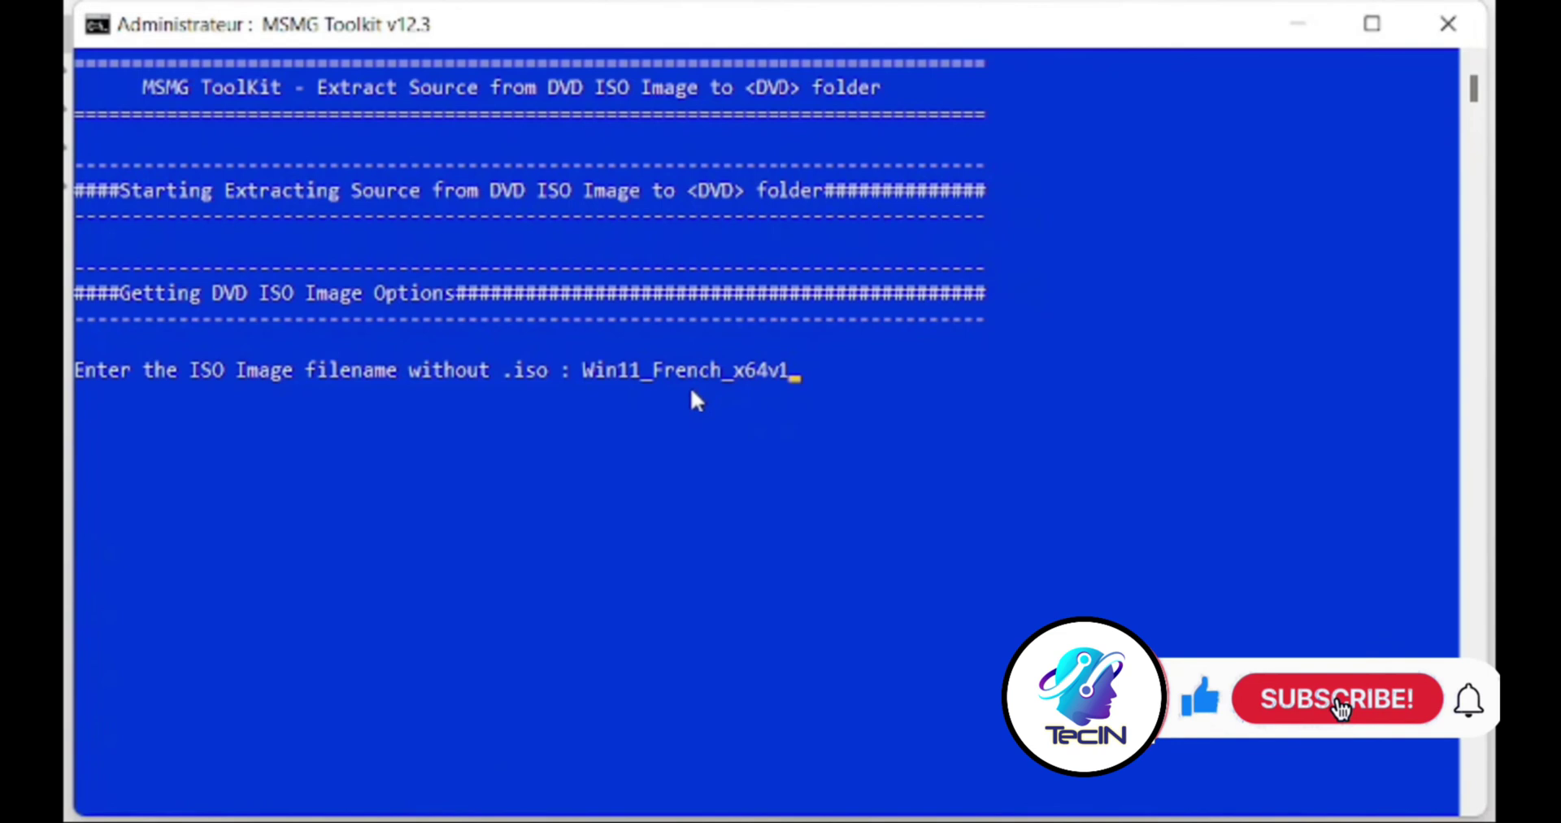
{"action": "key", "text": "Return"}
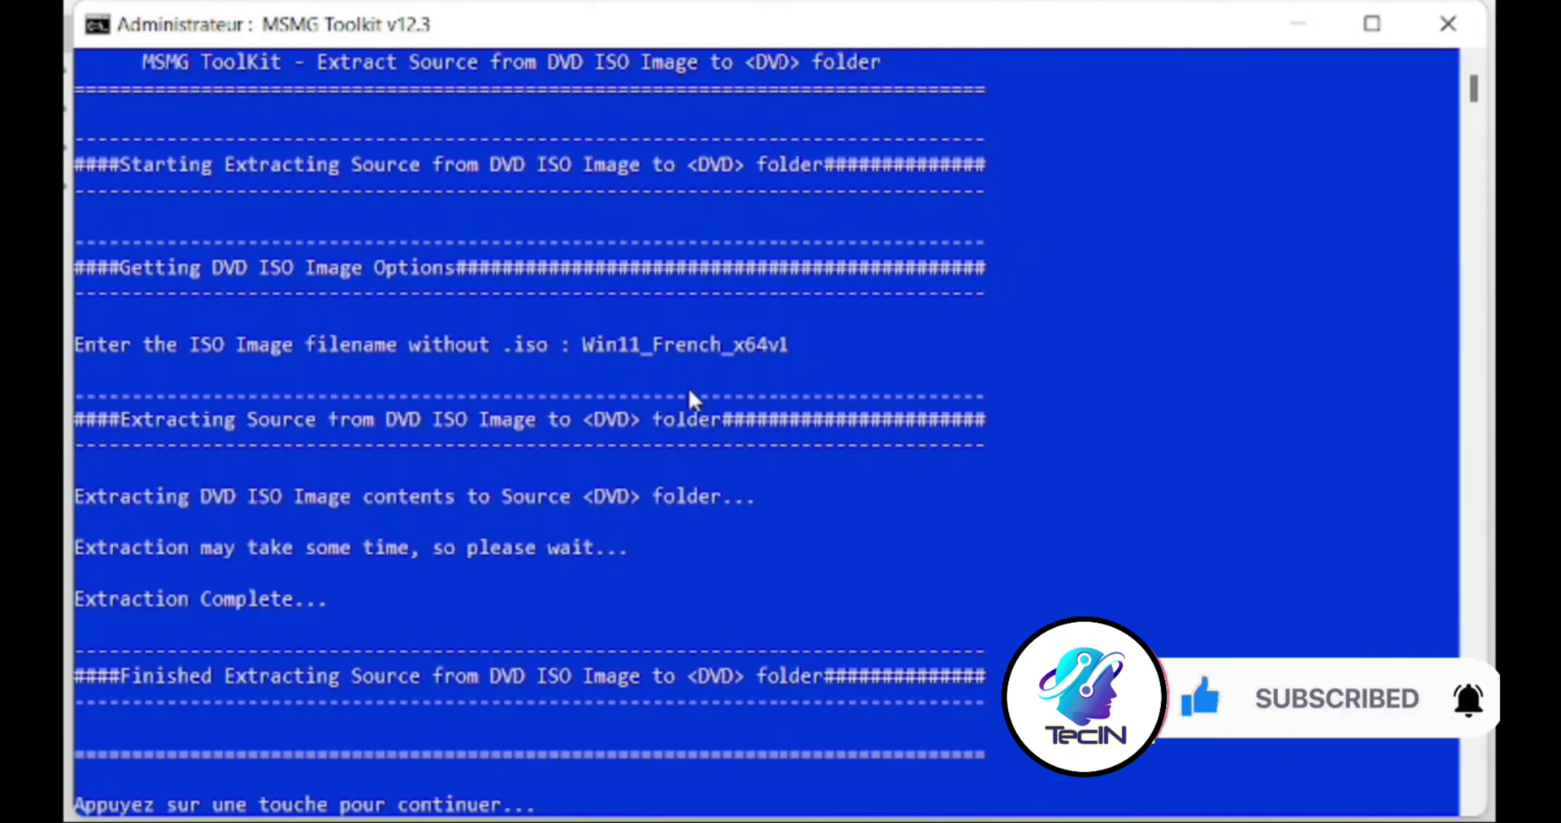
{"action": "key", "text": "Return"}
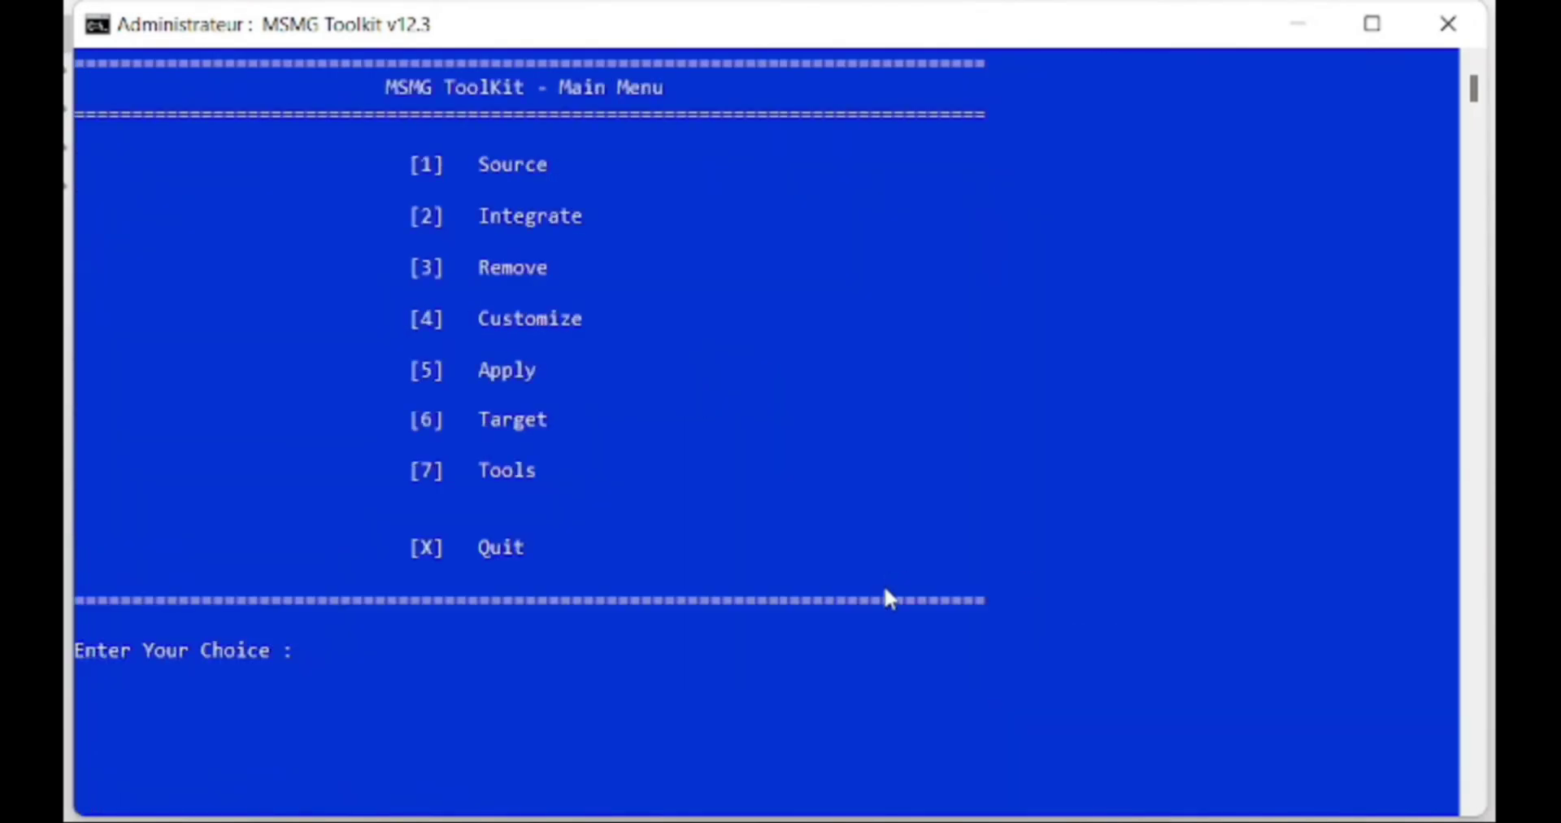
- Select Source from the DVD folder and choose image index 6, Windows 11 Professionnel
{"action": "type", "text": "1"}
{"action": "key", "text": "Return"}
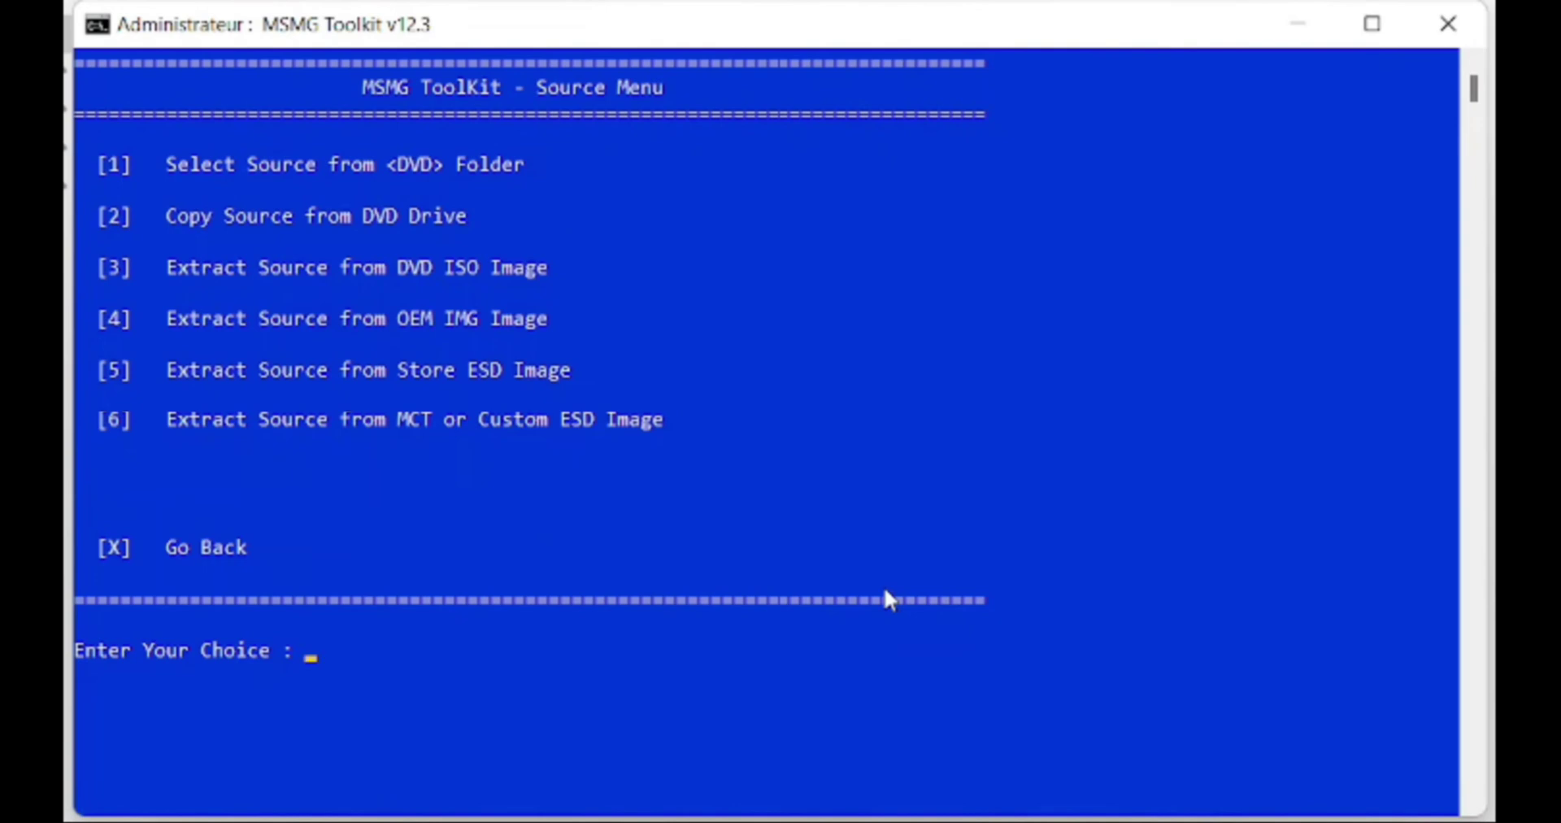
{"action": "type", "text": "1"}
{"action": "key", "text": "Return"}
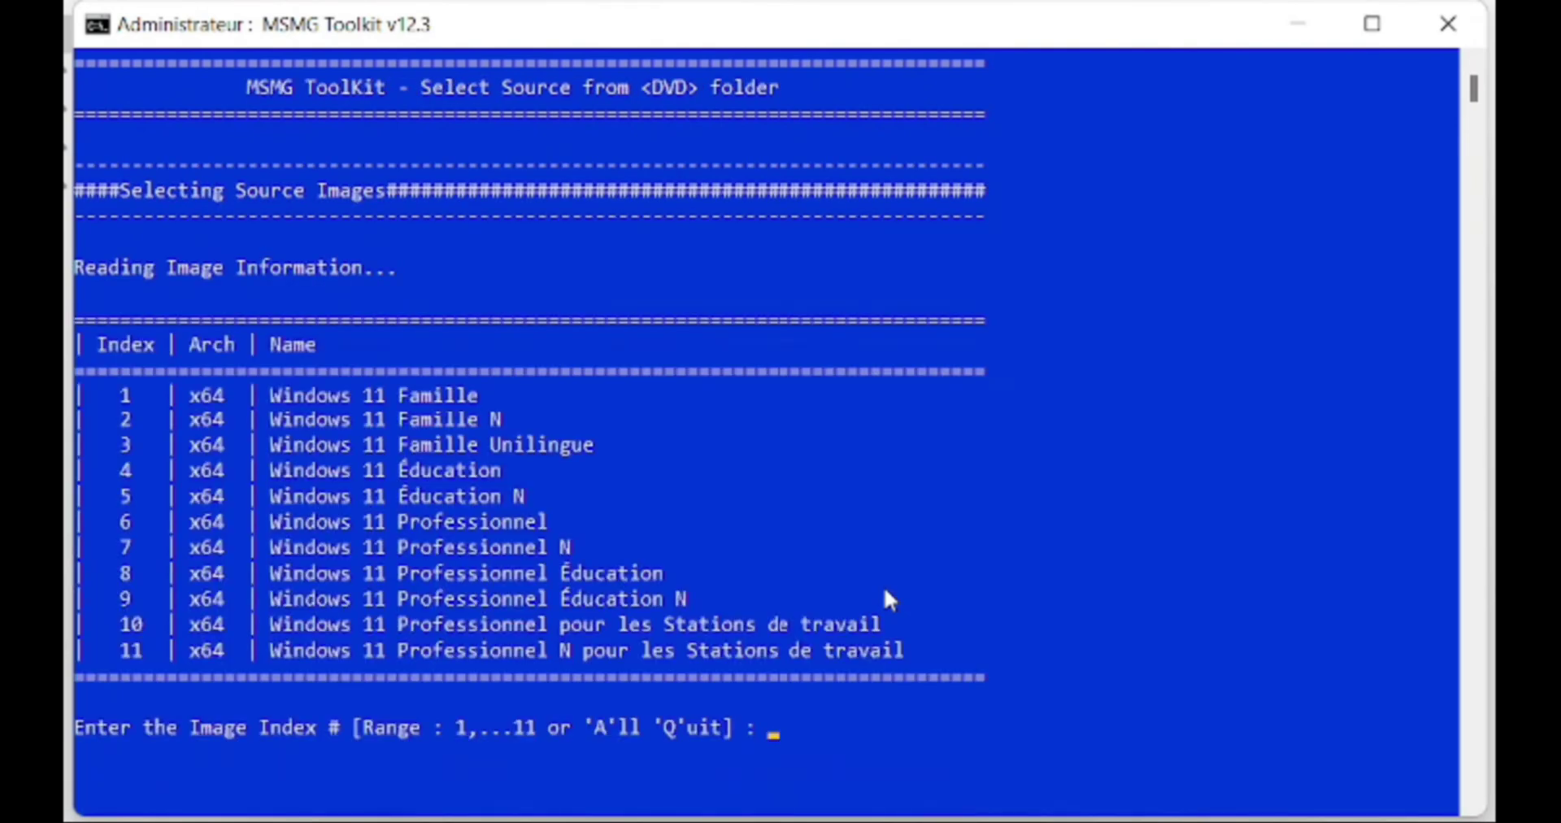
{"action": "type", "text": "6"}
{"action": "key", "text": "Return"}
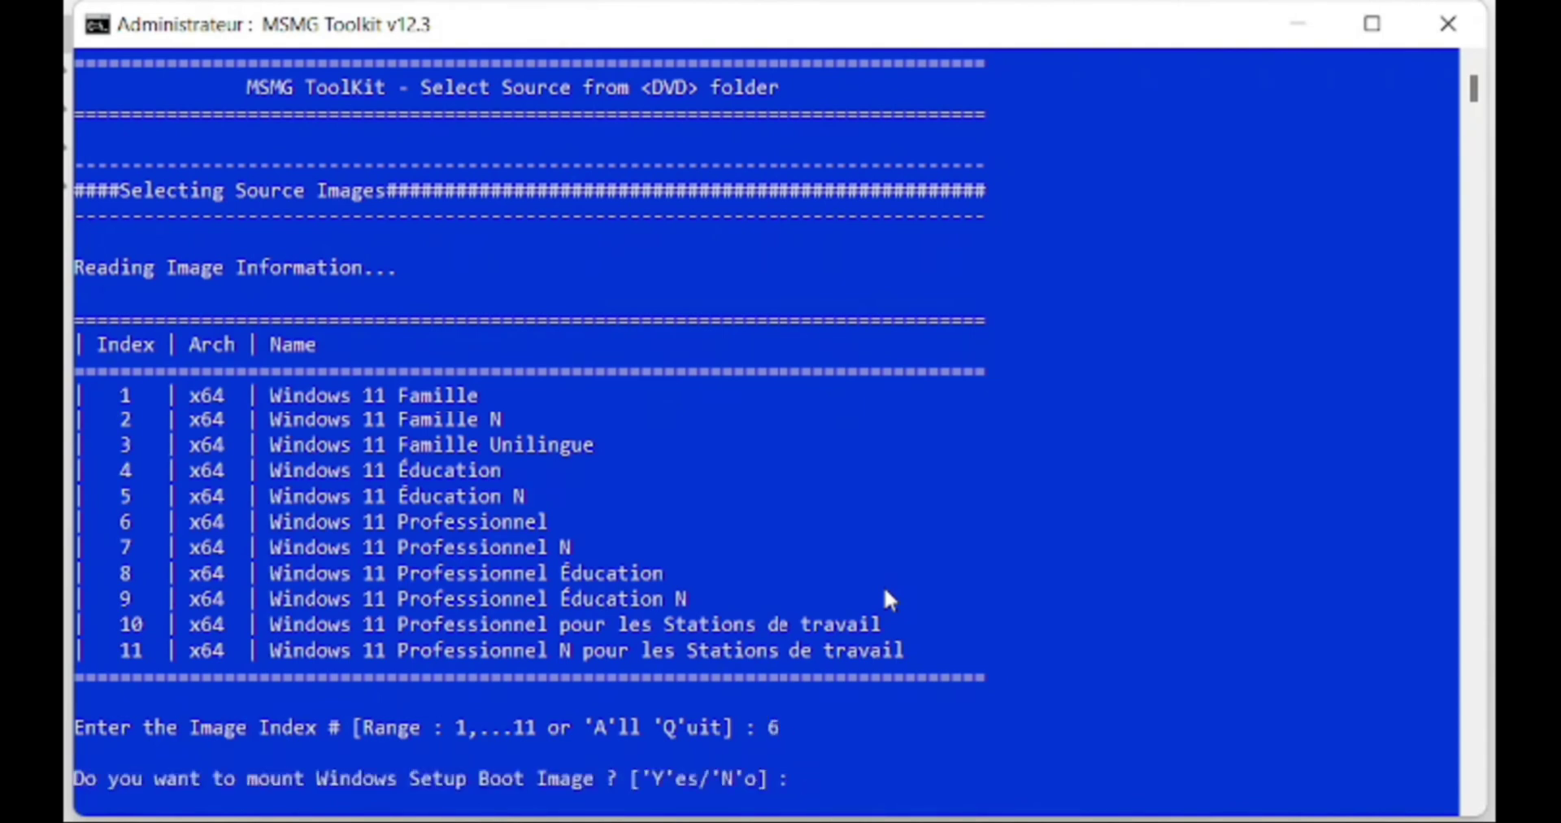
- Mount the Windows Setup Boot Image and the Windows Recovery Image too, and continue to the main menu
{"action": "type", "text": "Y"}
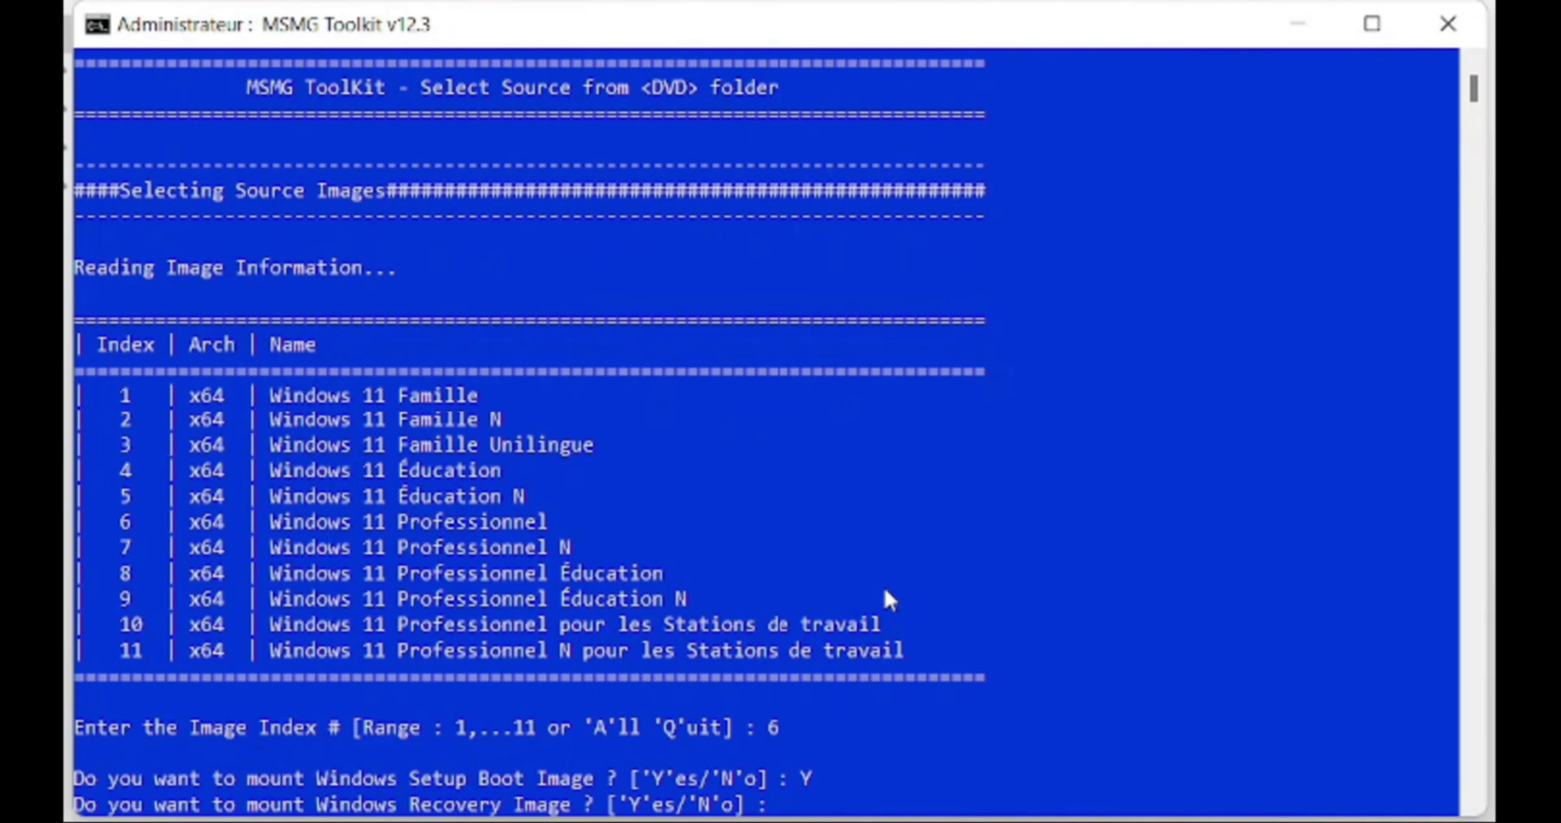
{"action": "type", "text": "Y"}
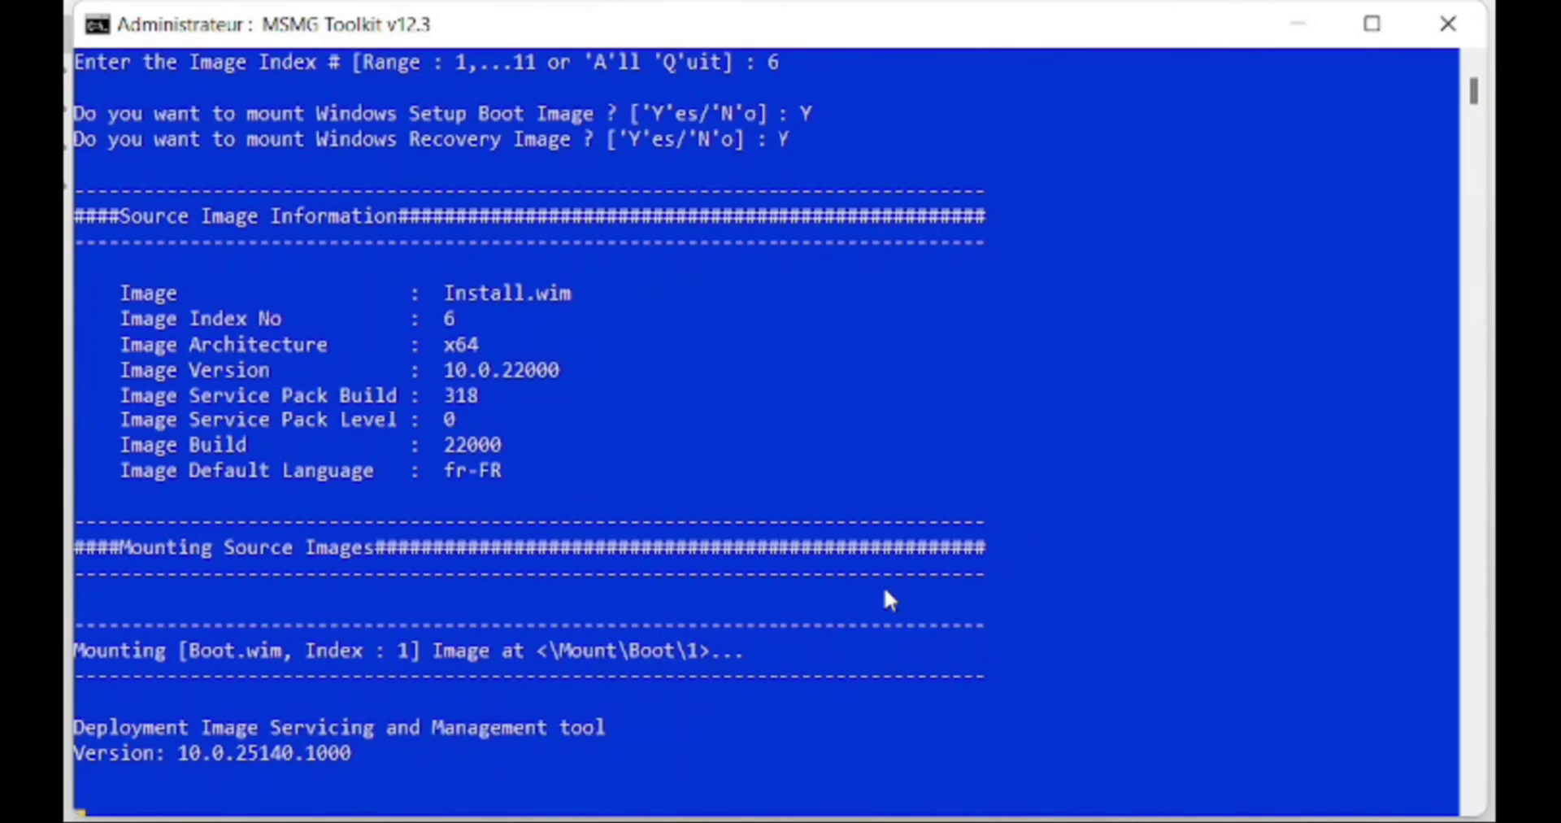
{"action": "key", "text": "Return"}
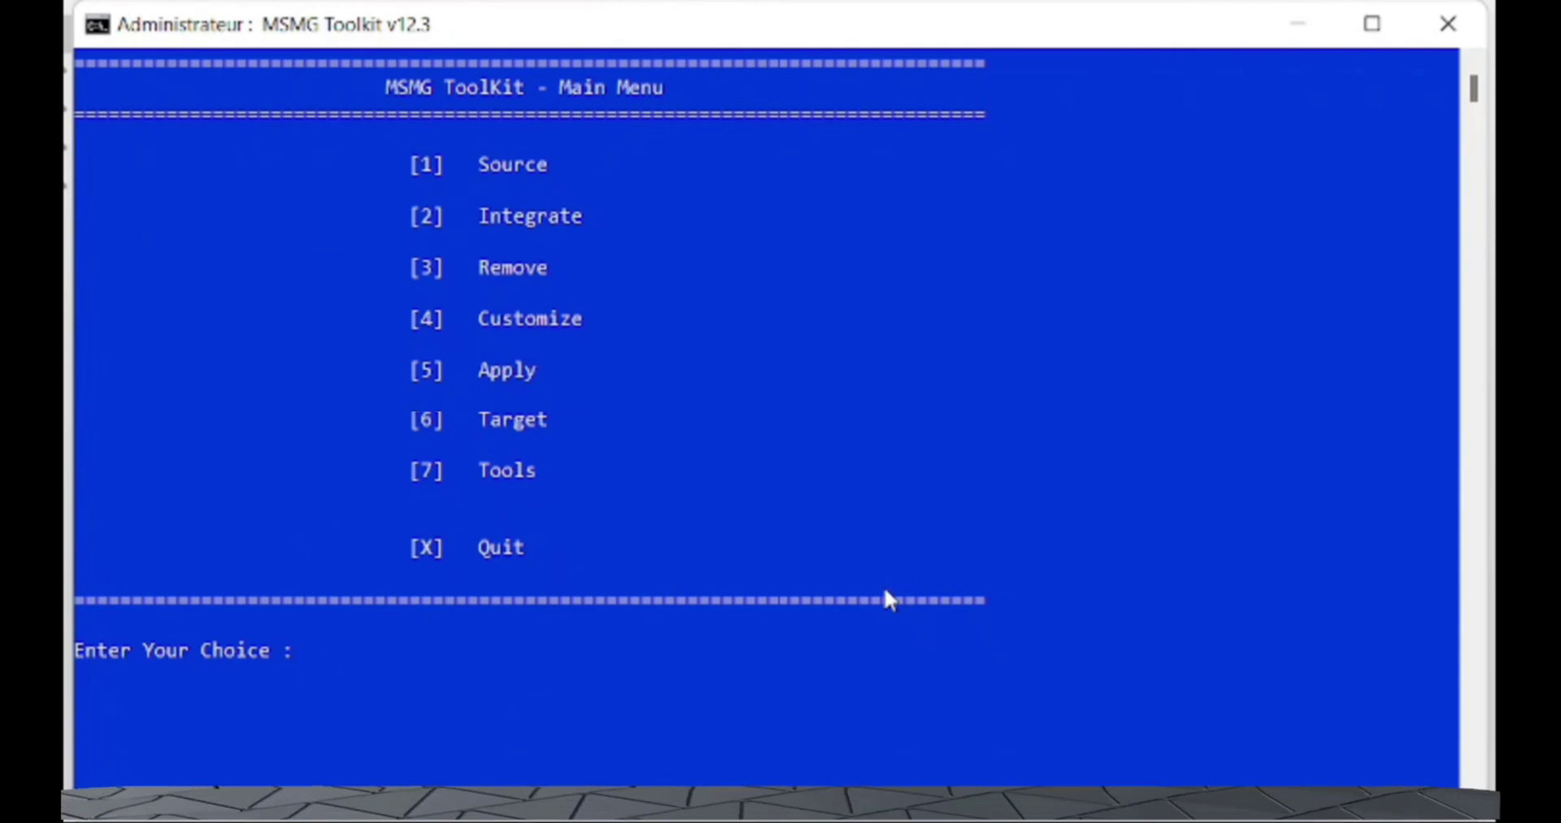
- Go to Remove Windows Components and bring up the list of component categories to select from
{"action": "type", "text": "3"}
{"action": "key", "text": "Return"}
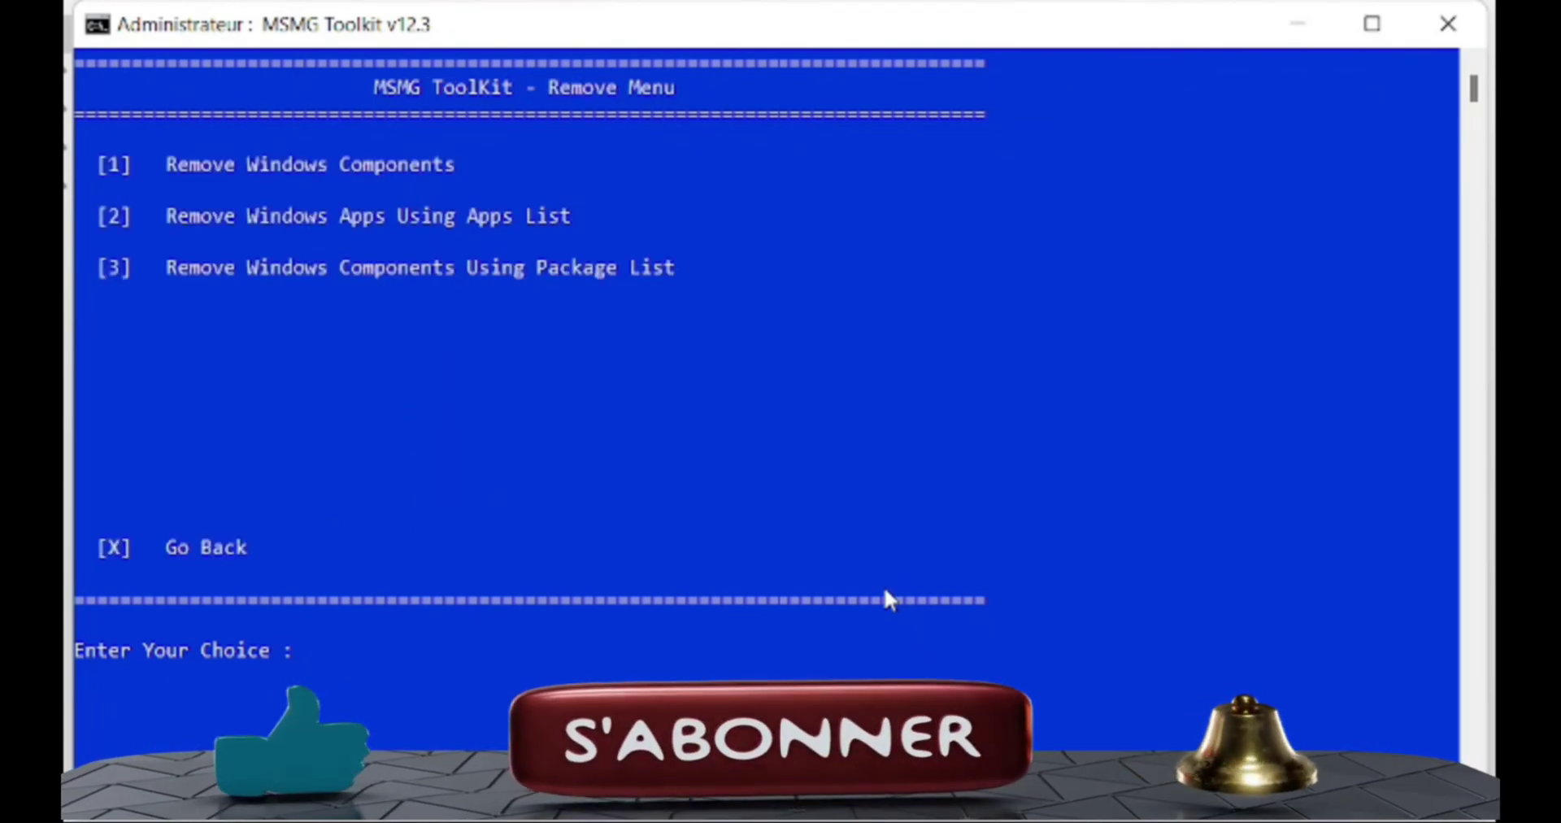
{"action": "type", "text": "1"}
{"action": "key", "text": "Return"}
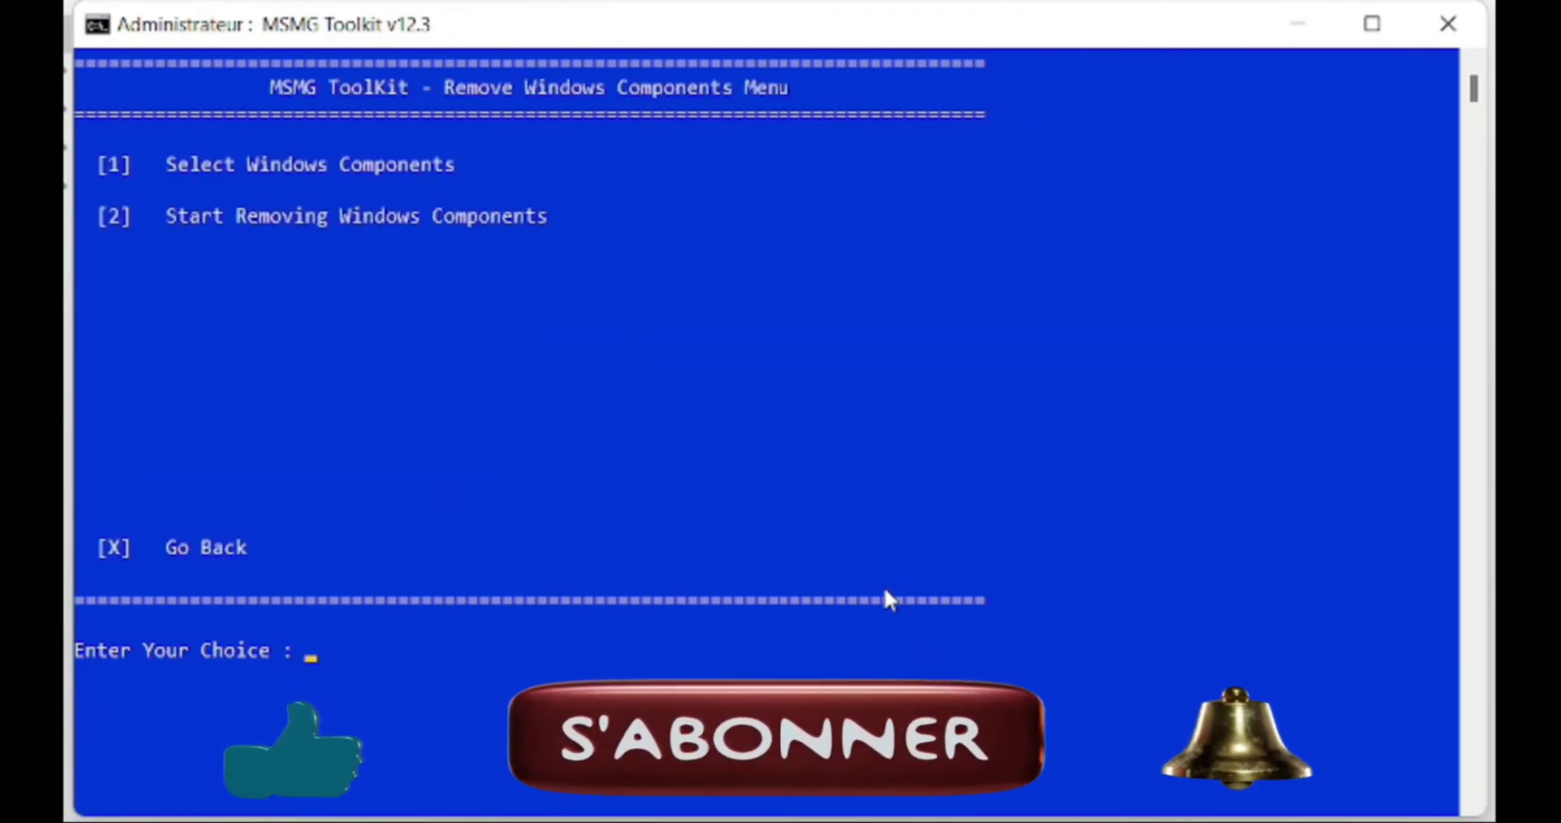
{"action": "type", "text": "1"}
{"action": "key", "text": "Return"}
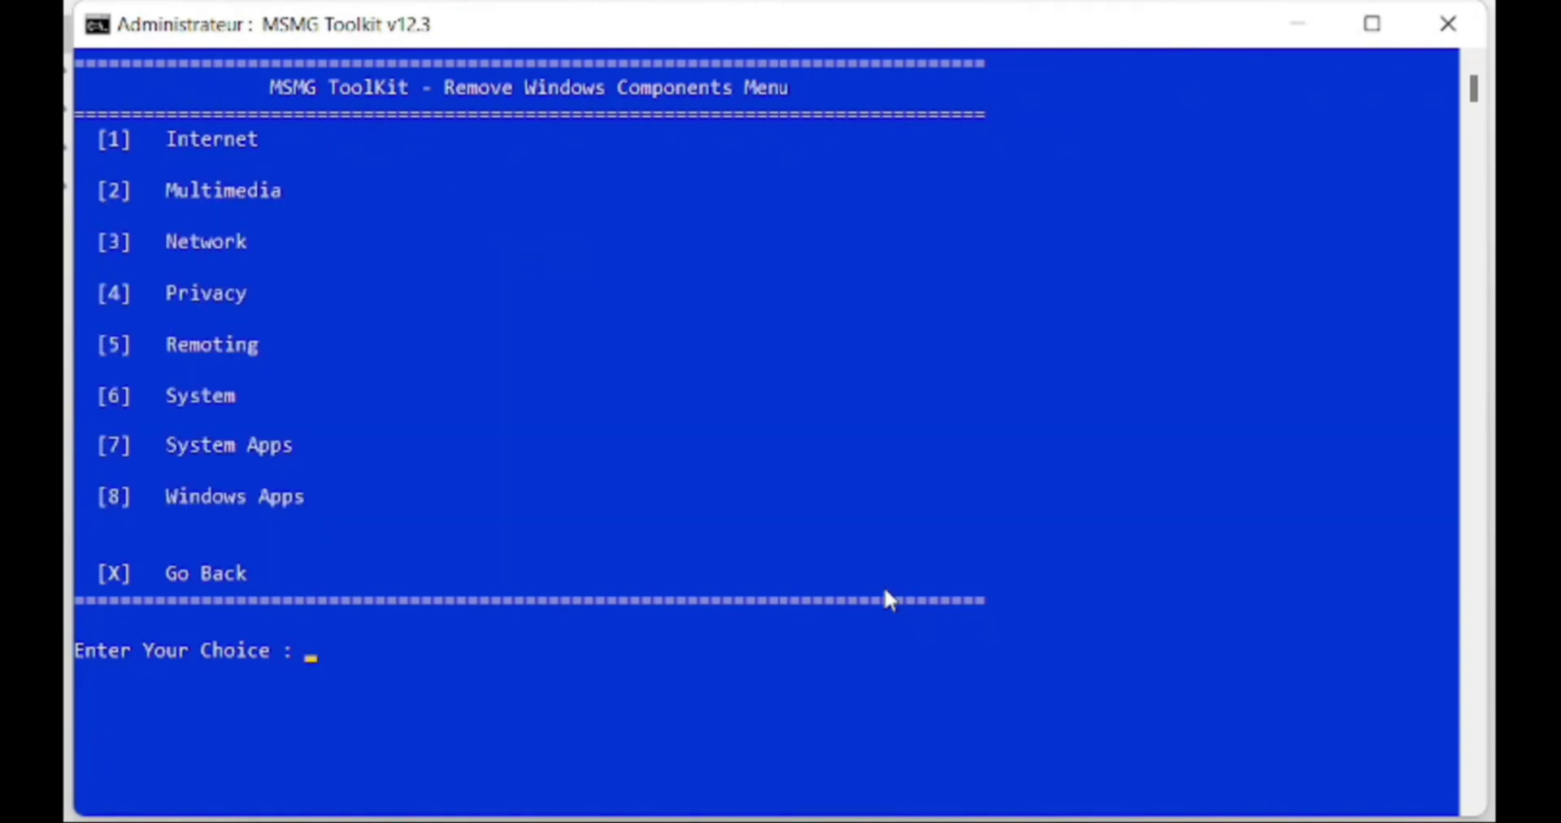
- Mark Internet Explorer for removal among the Internet components and return to the component categories
{"action": "type", "text": "1"}
{"action": "key", "text": "Return"}
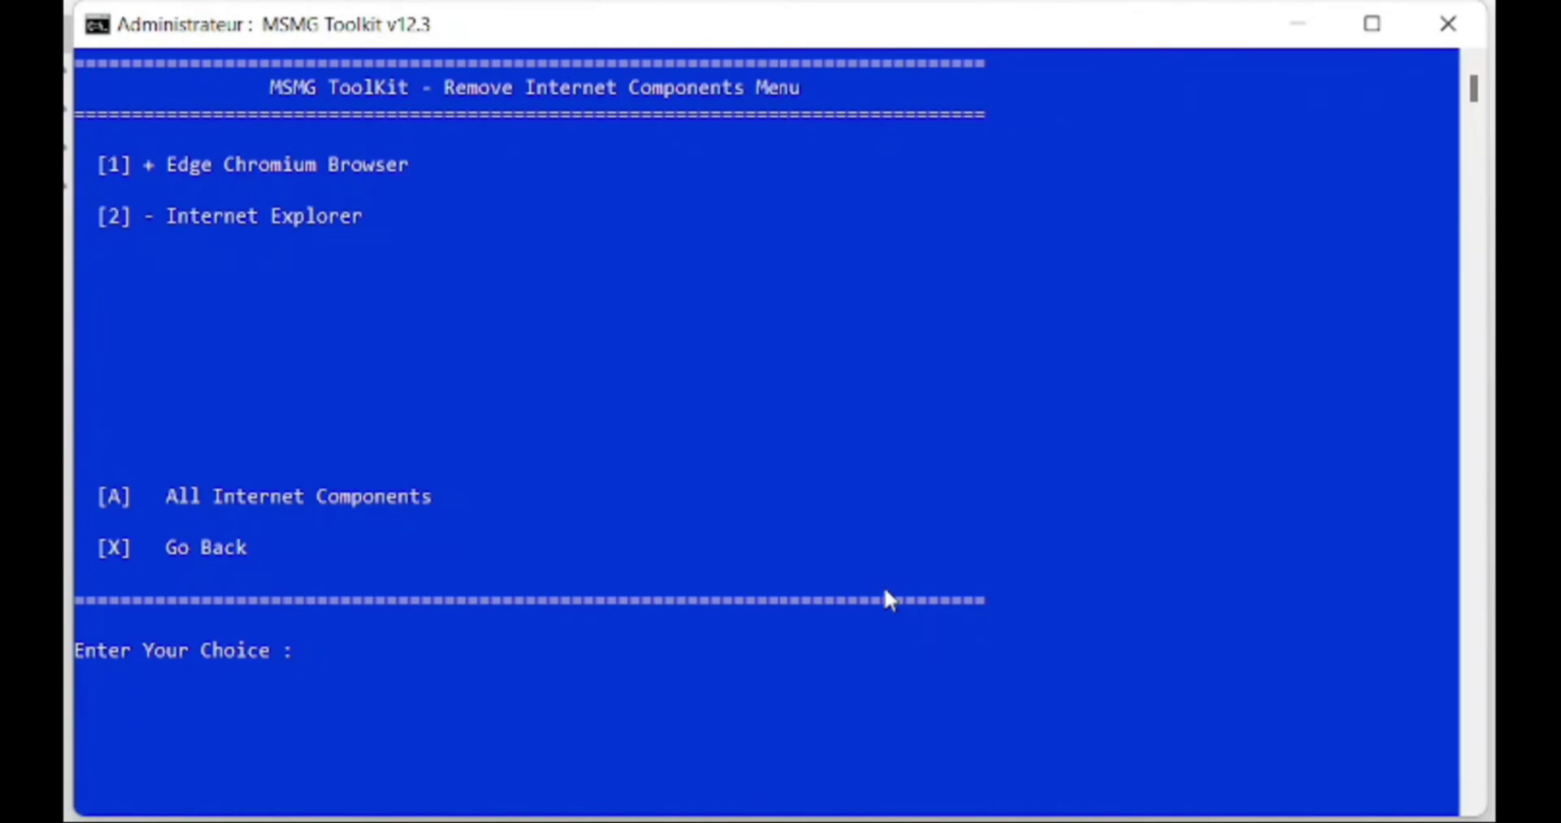
{"action": "left_click", "coordinate": [766, 672]}
{"action": "type", "text": "2"}
{"action": "key", "text": "Return"}
{"action": "type", "text": "x"}
{"action": "key", "text": "Return"}
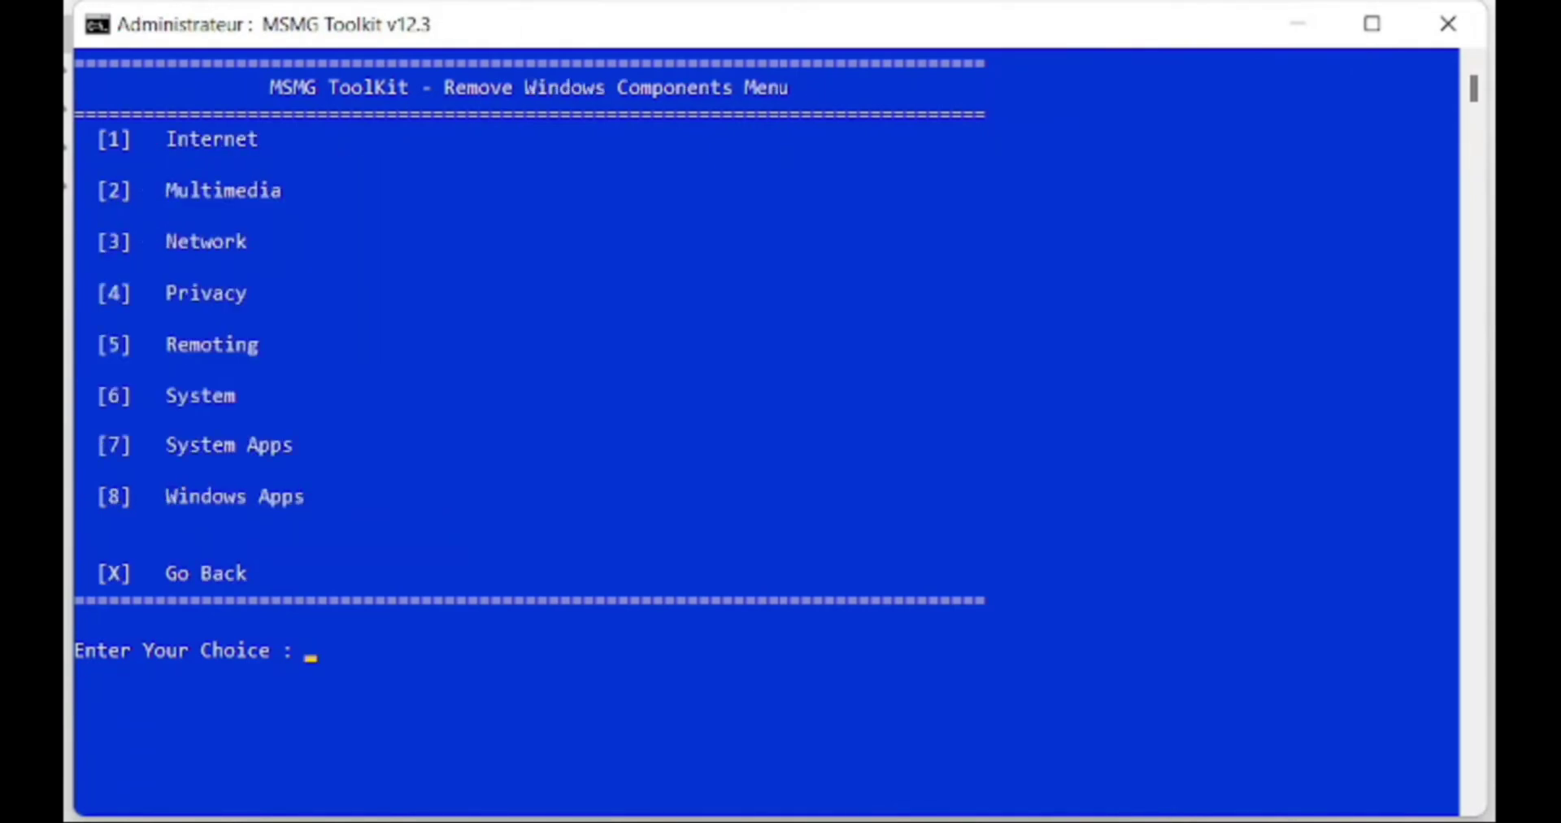
- Mark all Multimedia components for removal and return to the component categories
{"action": "type", "text": "2"}
{"action": "key", "text": "Return"}
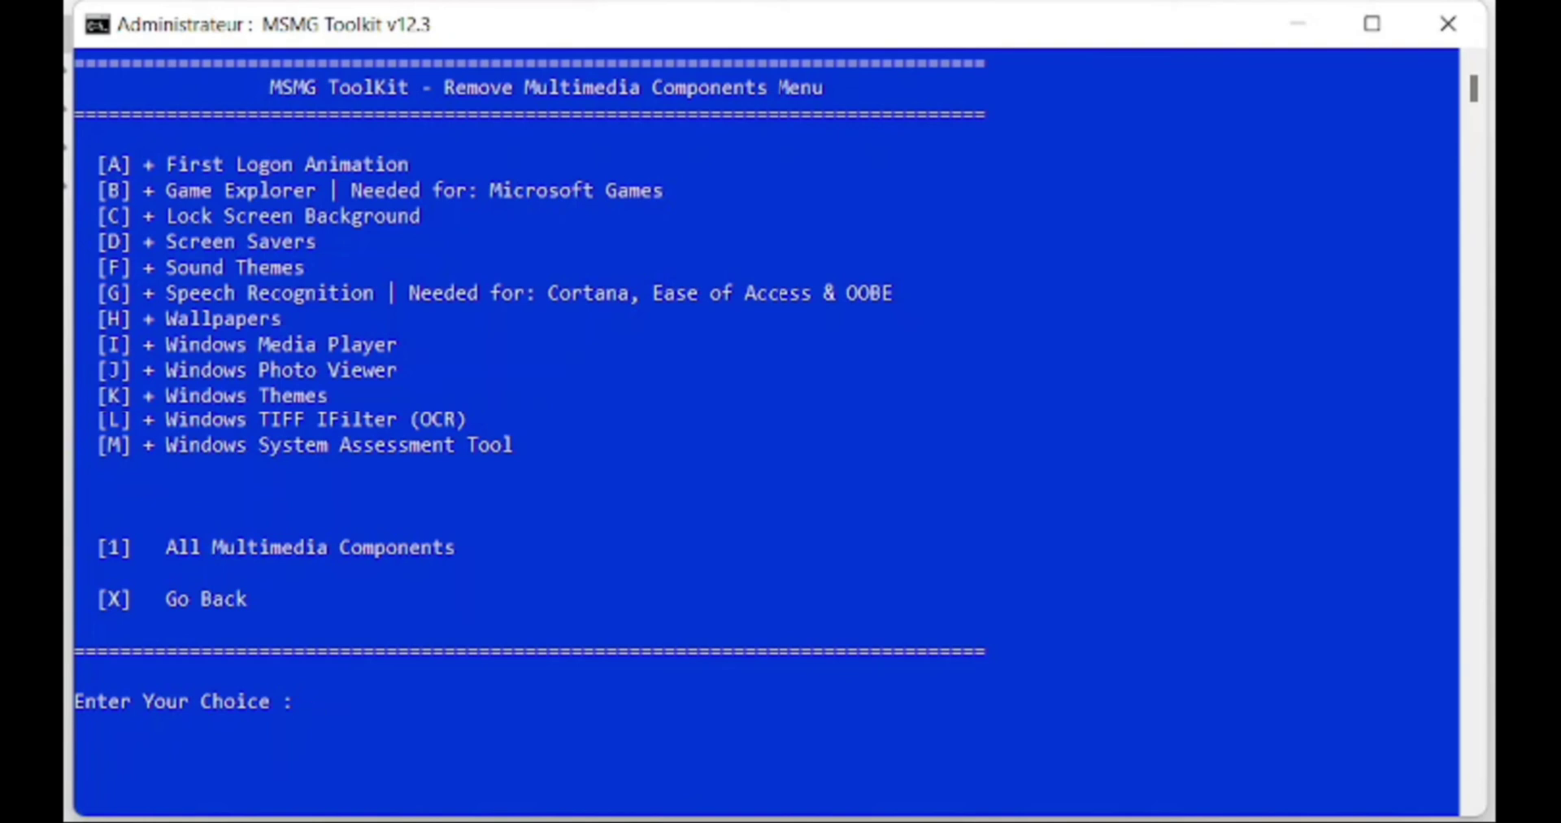
{"action": "type", "text": "1"}
{"action": "key", "text": "Return"}
{"action": "type", "text": "x"}
{"action": "key", "text": "Return"}
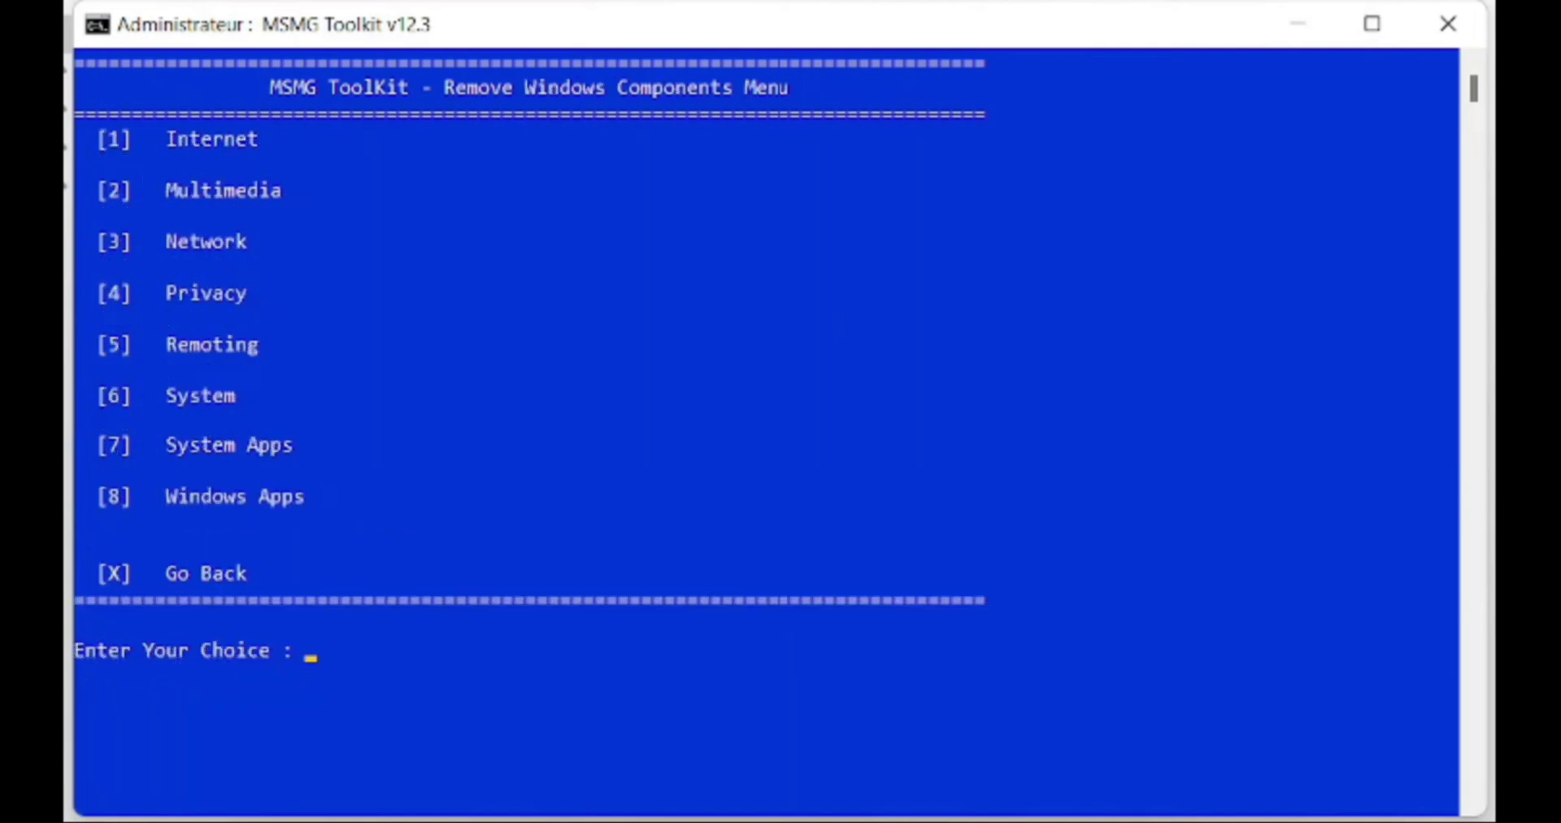
- Mark all Network components for removal and return to the component categories
{"action": "type", "text": "3"}
{"action": "key", "text": "Return"}
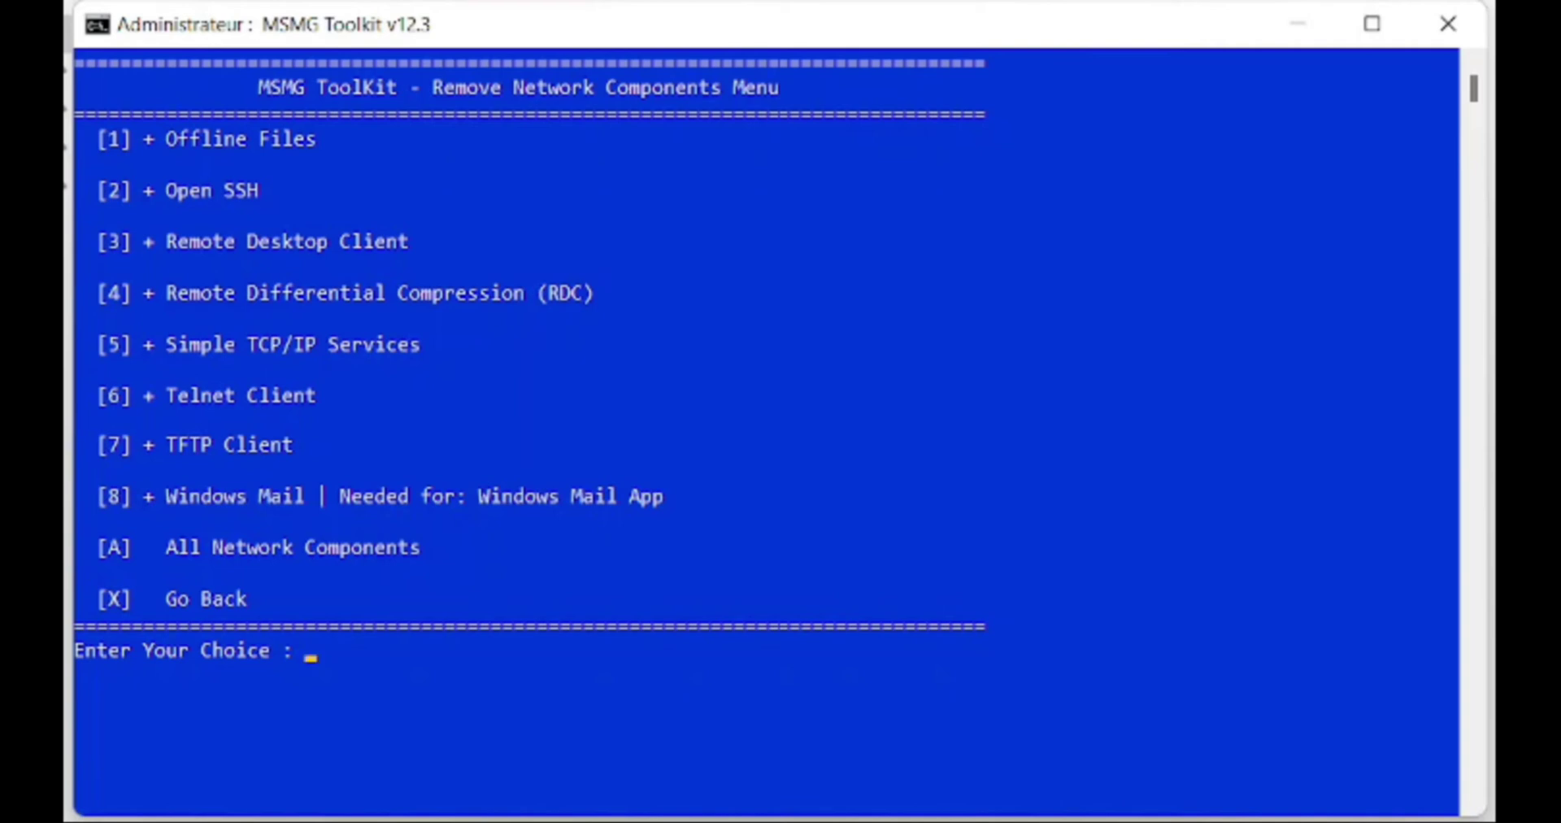
{"action": "type", "text": "a"}
{"action": "key", "text": "Return"}
{"action": "type", "text": "x"}
{"action": "key", "text": "Return"}
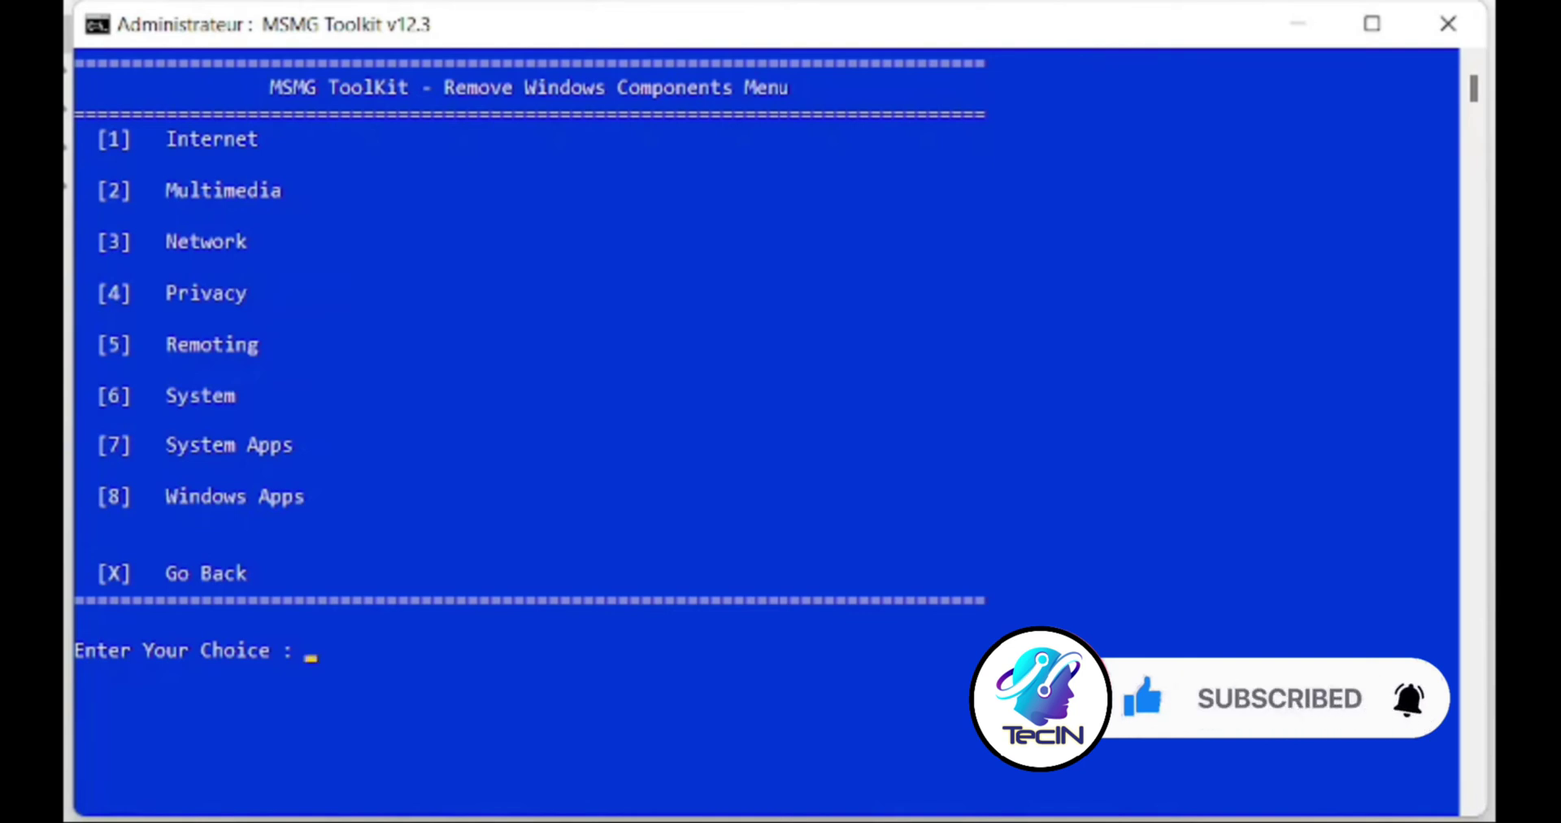
- Review the removable Remoting components and return to the component categories
{"action": "type", "text": "5"}
{"action": "key", "text": "Return"}
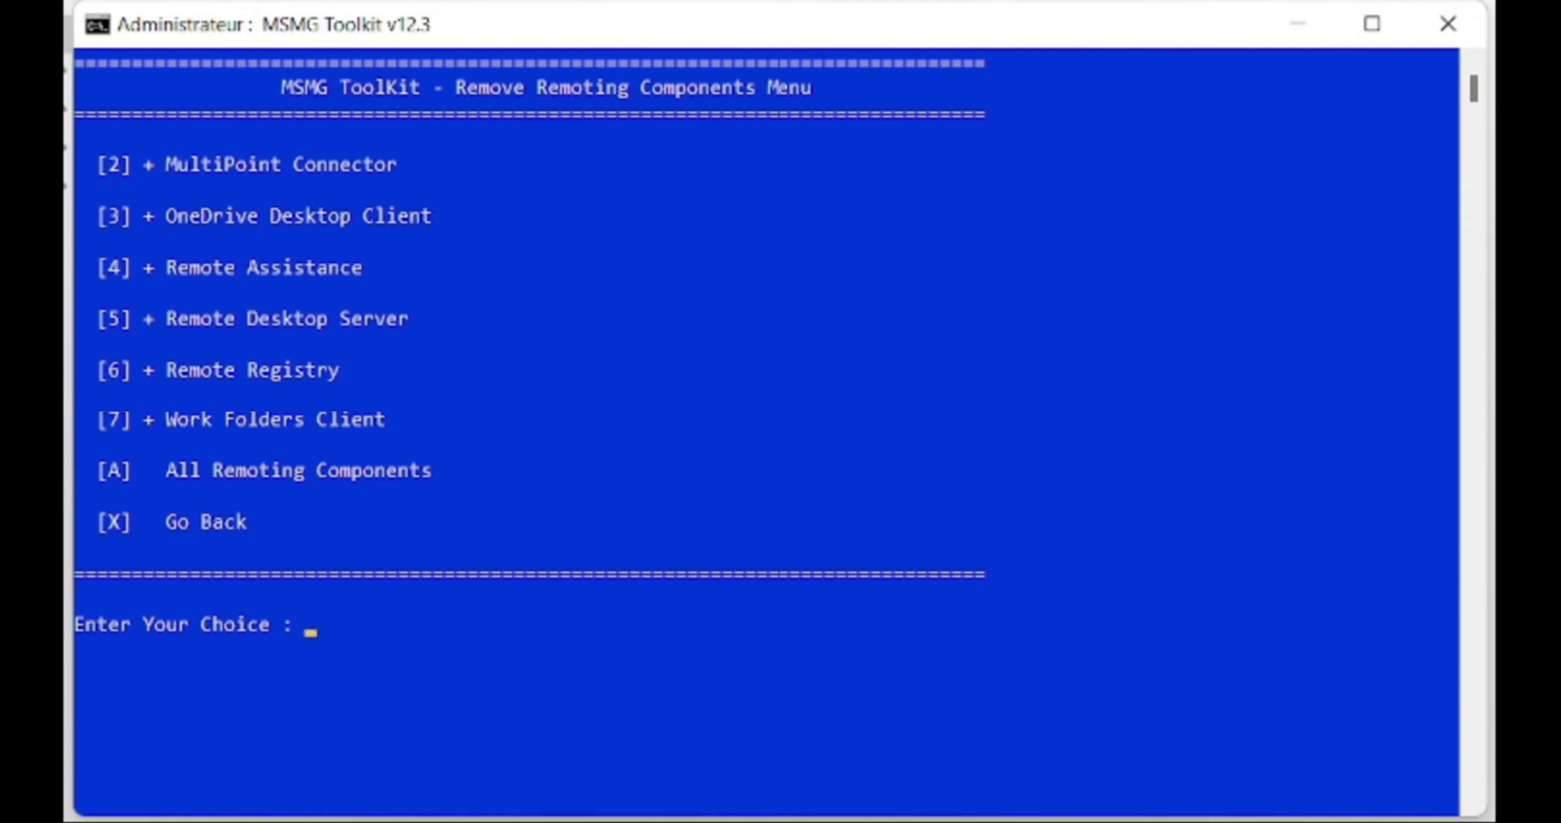
{"action": "type", "text": "x"}
{"action": "key", "text": "Return"}
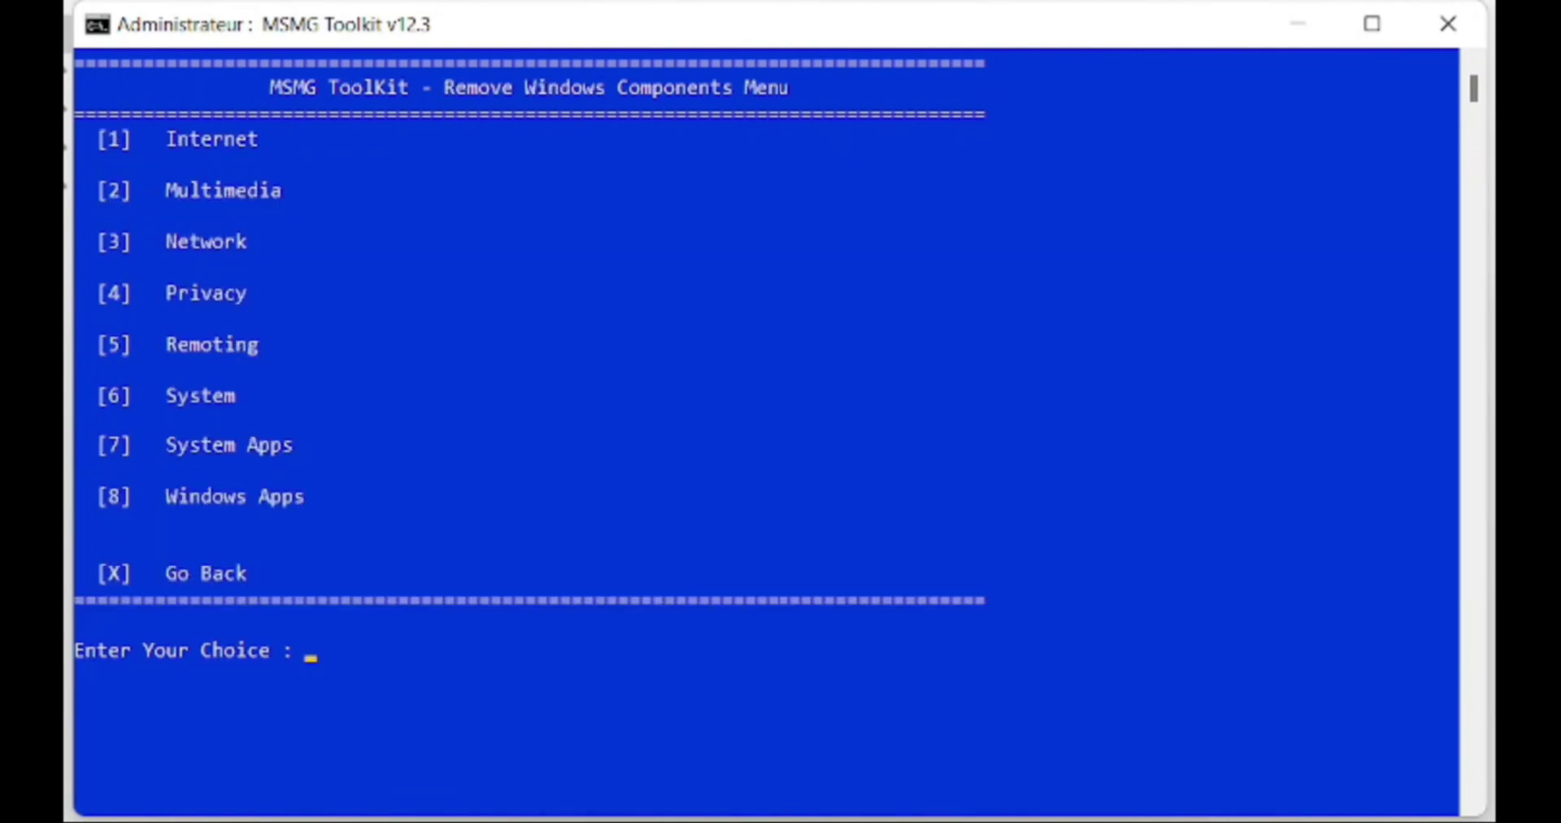
- Mark all System components for removal and return to the component categories
{"action": "left_click_drag", "start_coordinate": [246, 396], "coordinate": [180, 398]}
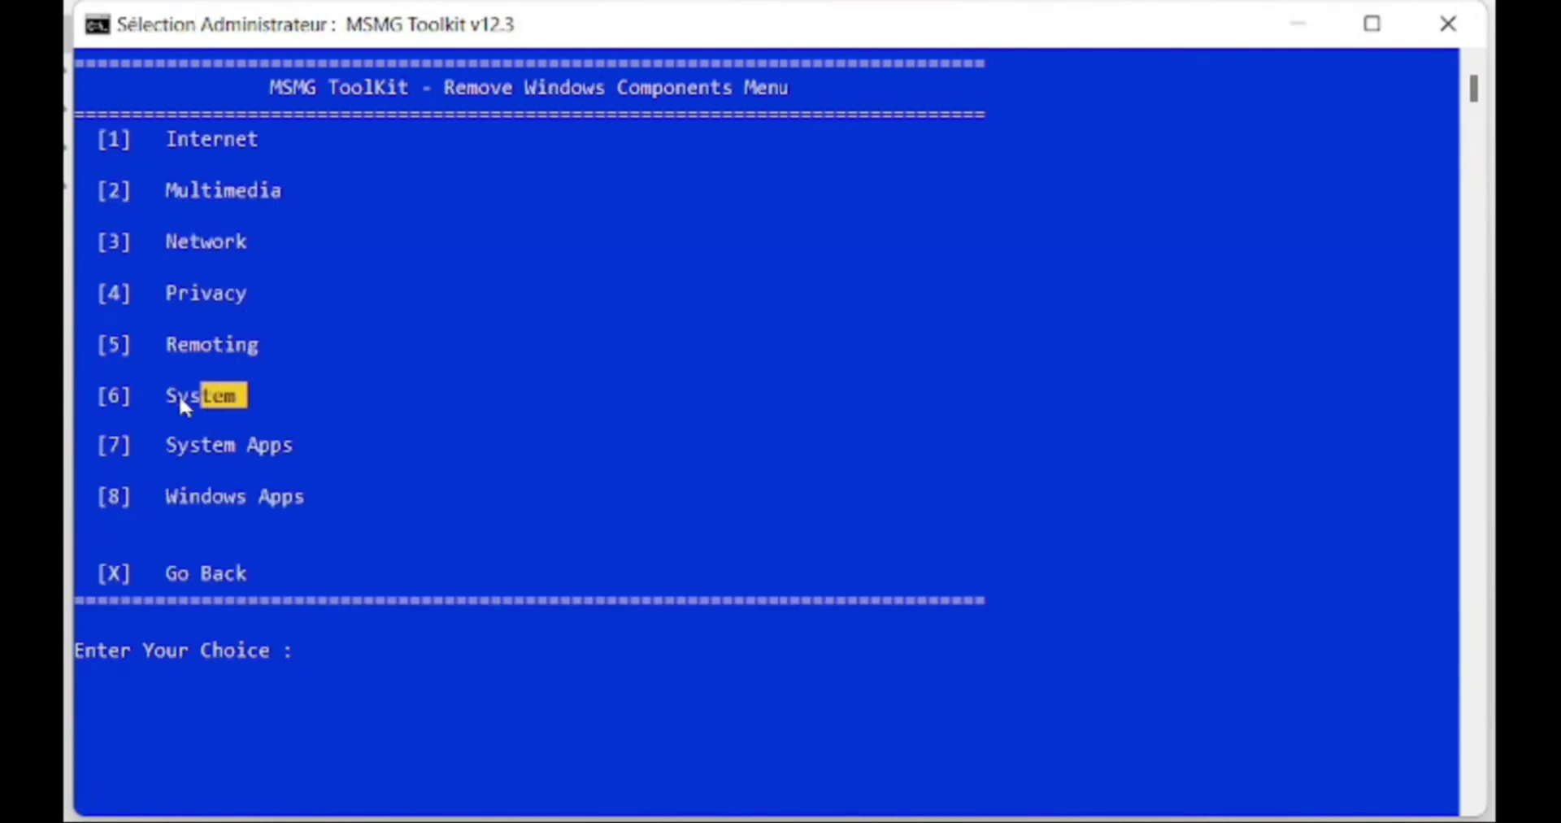
{"action": "type", "text": "6"}
{"action": "key", "text": "Return"}
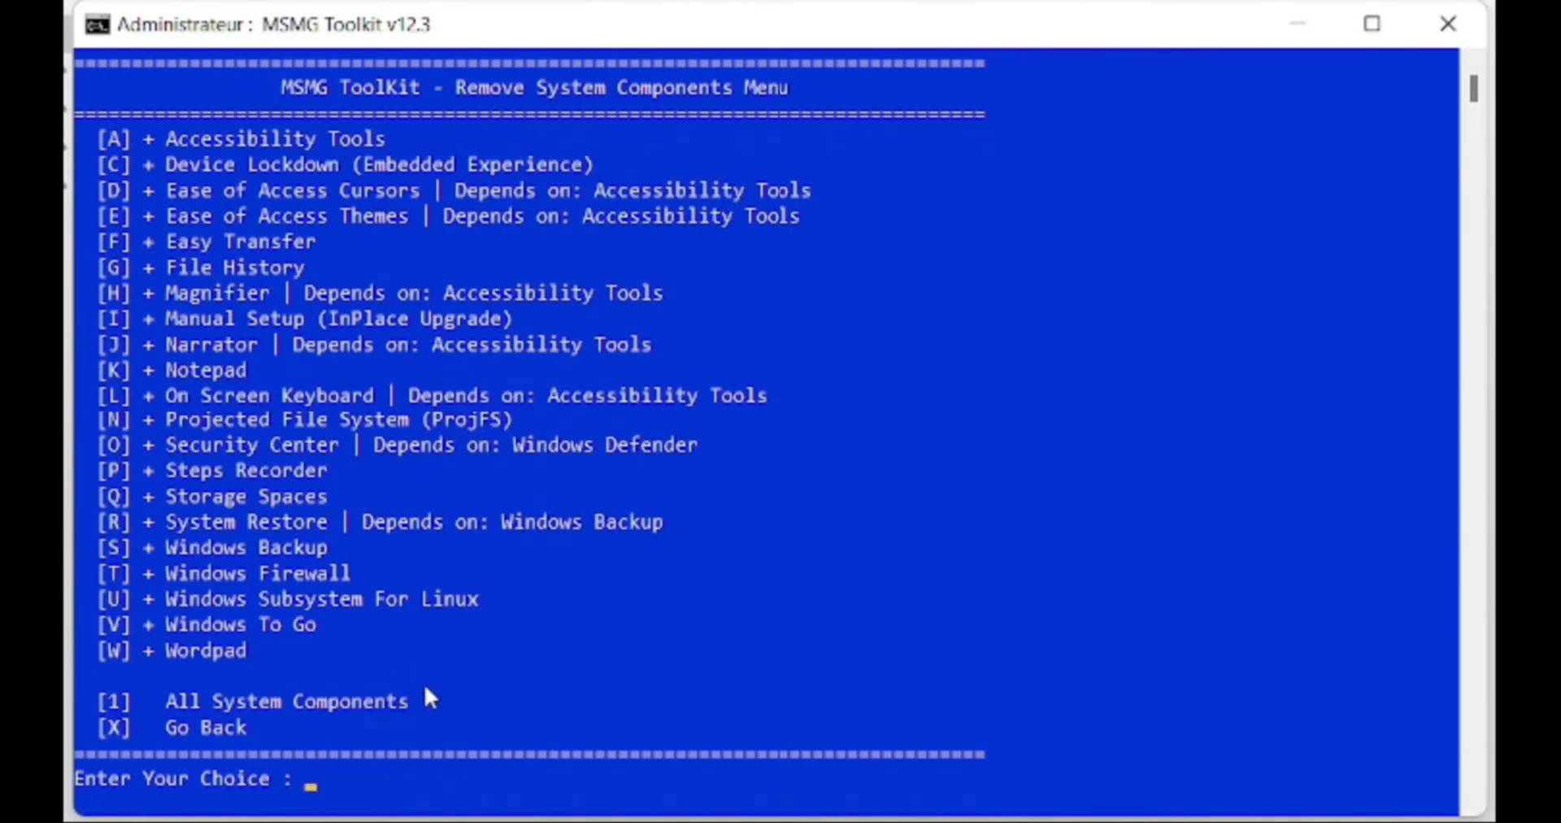
{"action": "left_click_drag", "start_coordinate": [425, 690], "coordinate": [88, 691]}
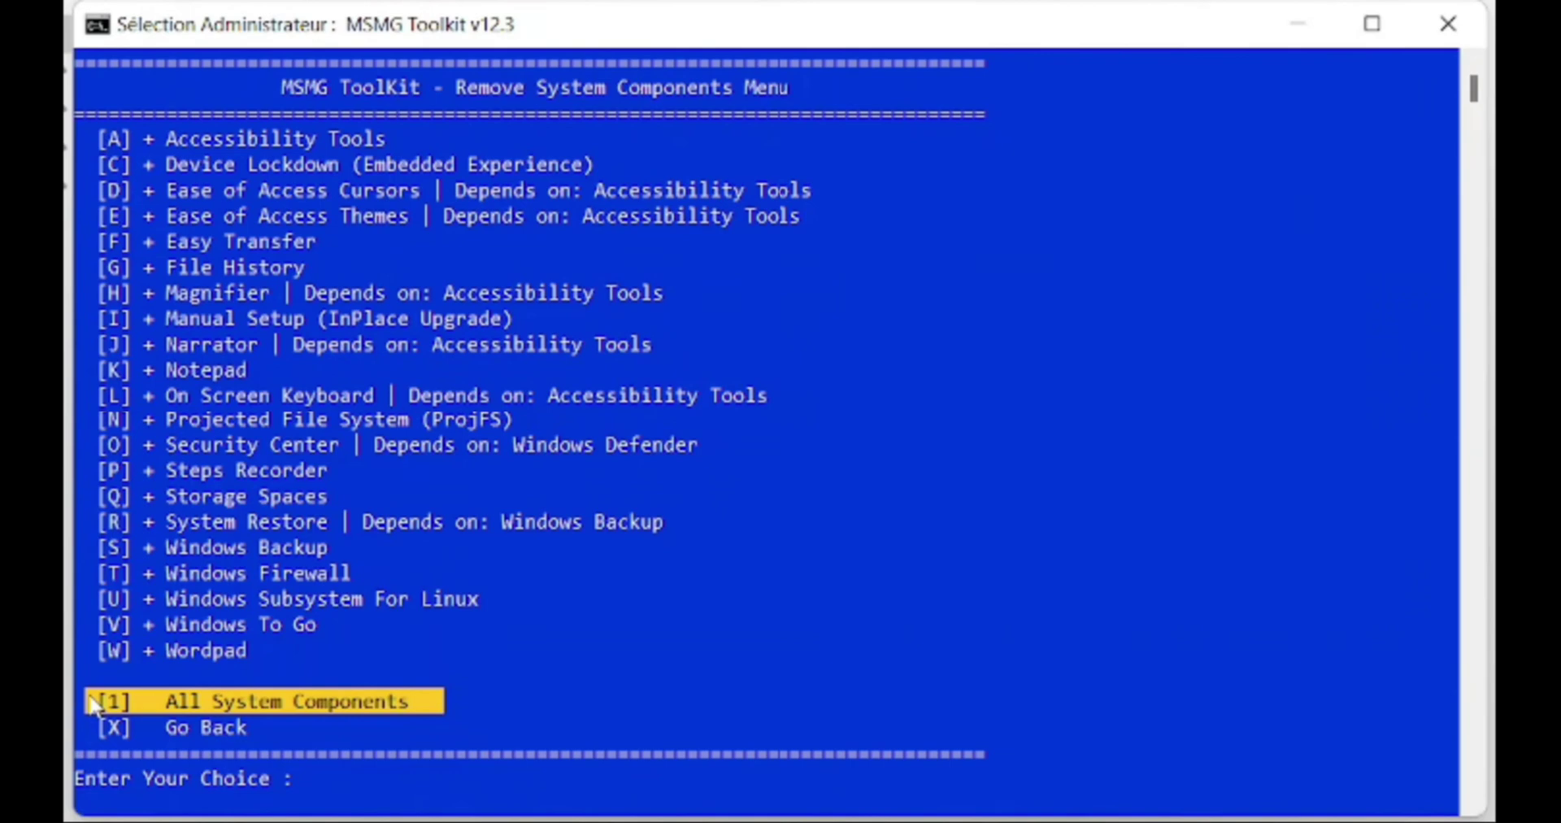
{"action": "right_click", "coordinate": [88, 691]}
{"action": "left_click_drag", "start_coordinate": [246, 719], "coordinate": [121, 720]}
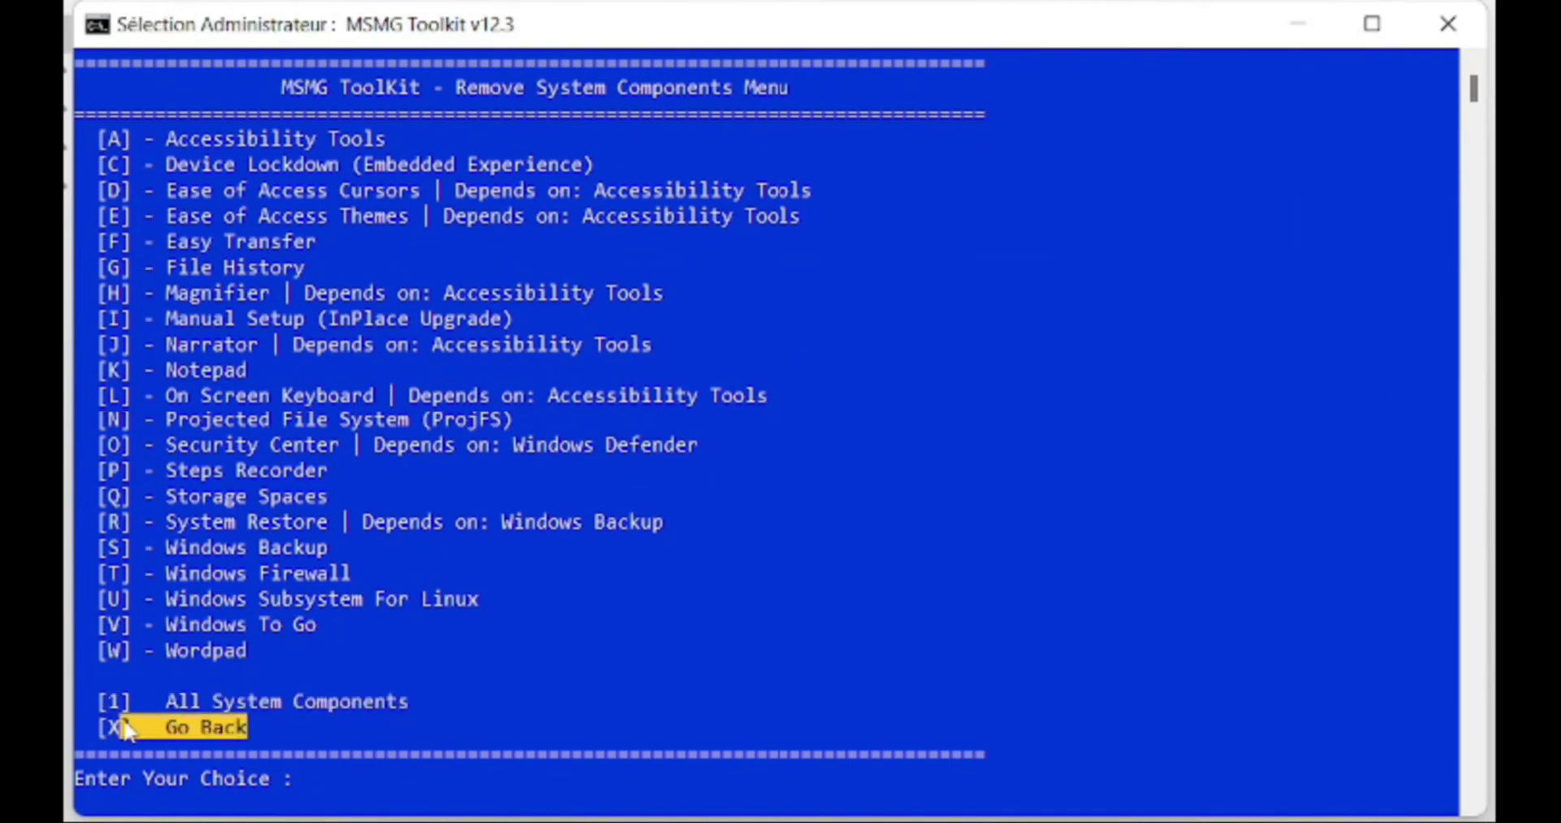
{"action": "key", "text": "x"}
{"action": "key", "text": "Return"}
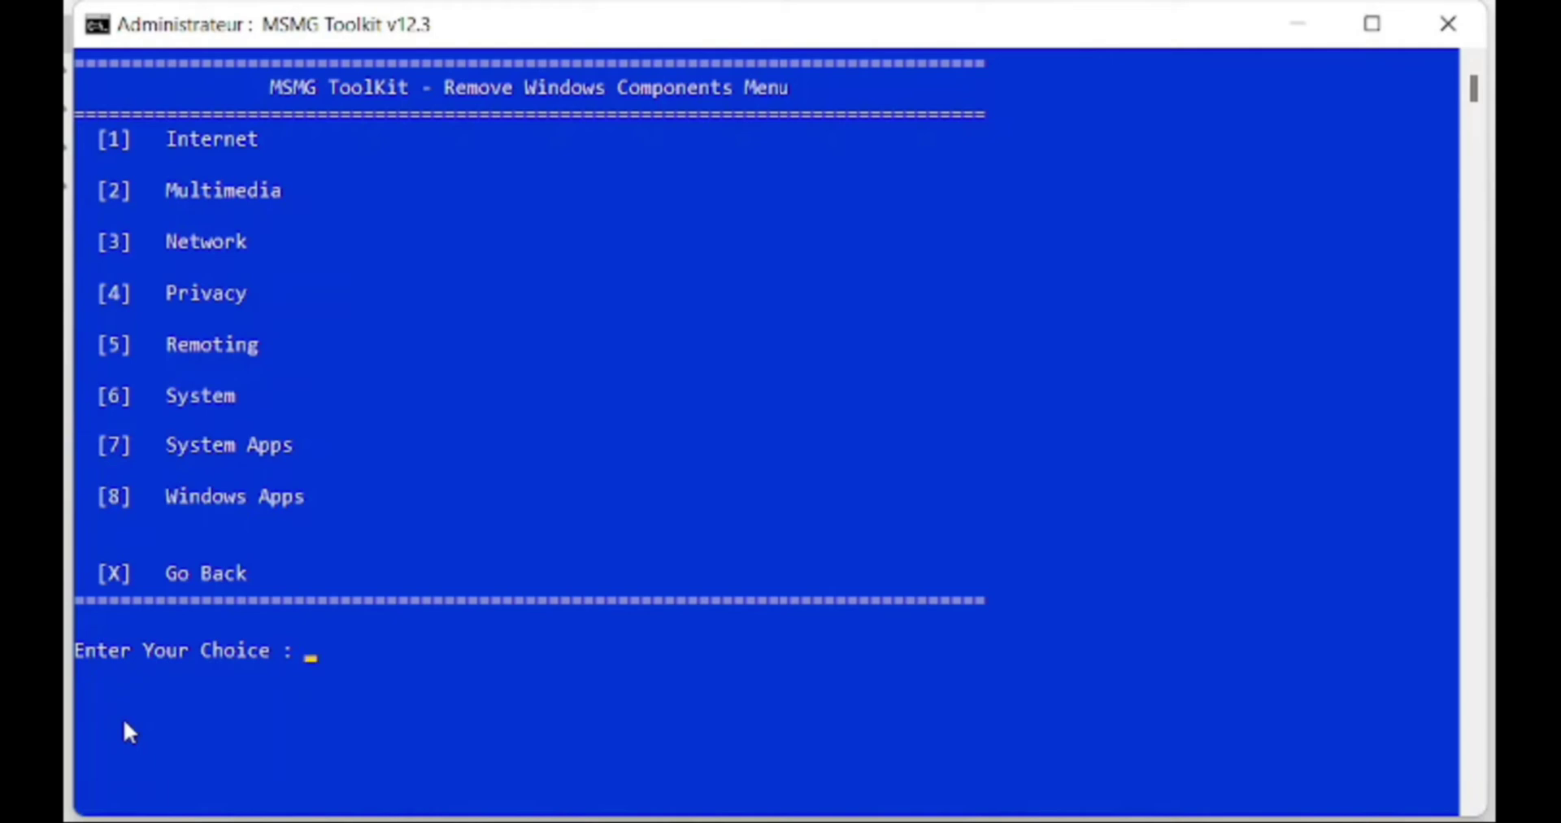
- Mark all System Apps for removal and return to the component categories
{"action": "left_click_drag", "start_coordinate": [305, 445], "coordinate": [130, 450]}
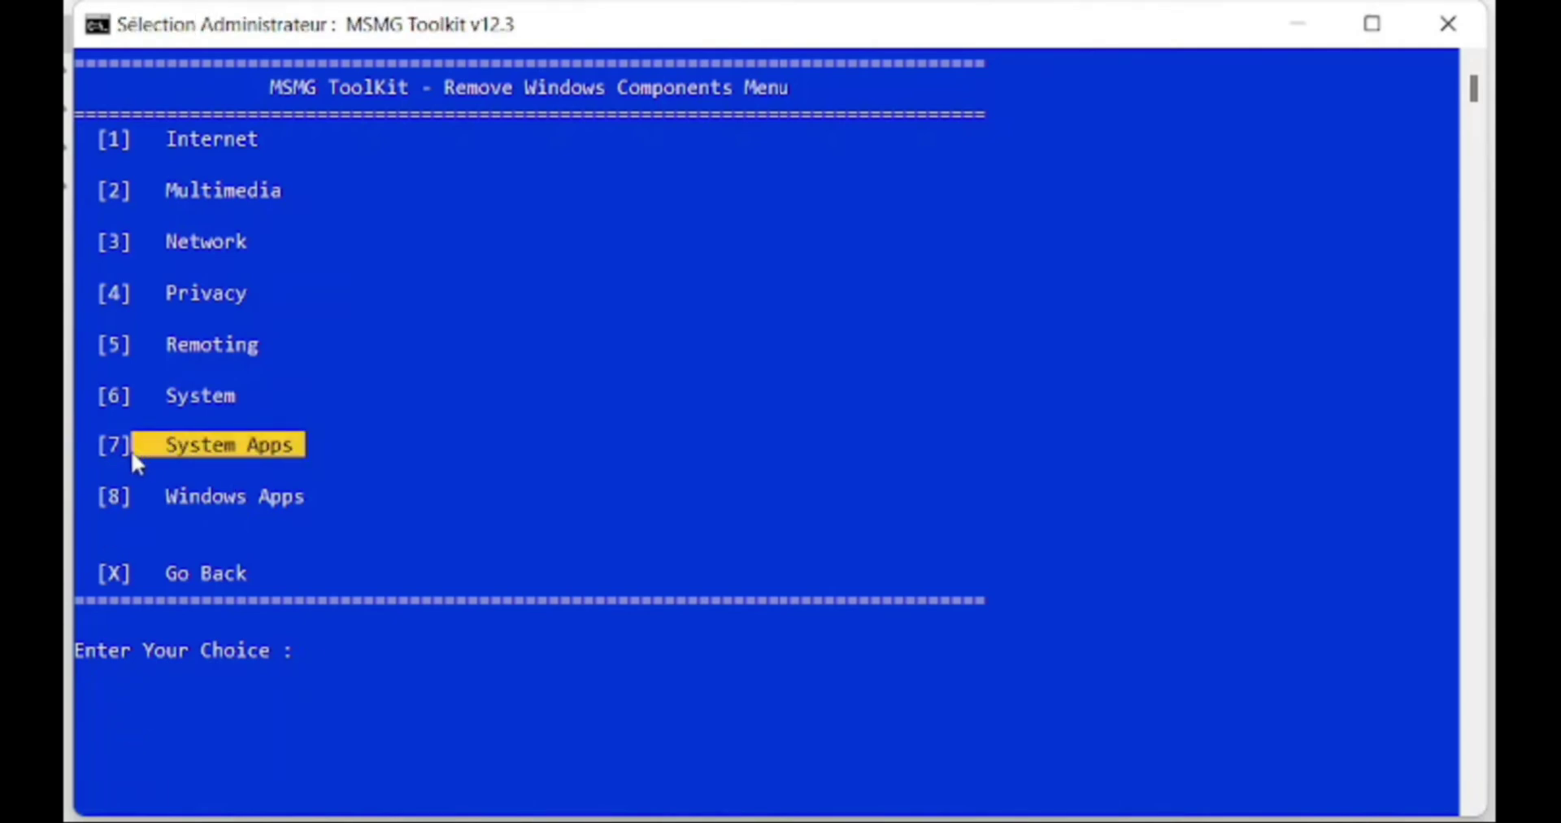
{"action": "type", "text": "7"}
{"action": "key", "text": "Return"}
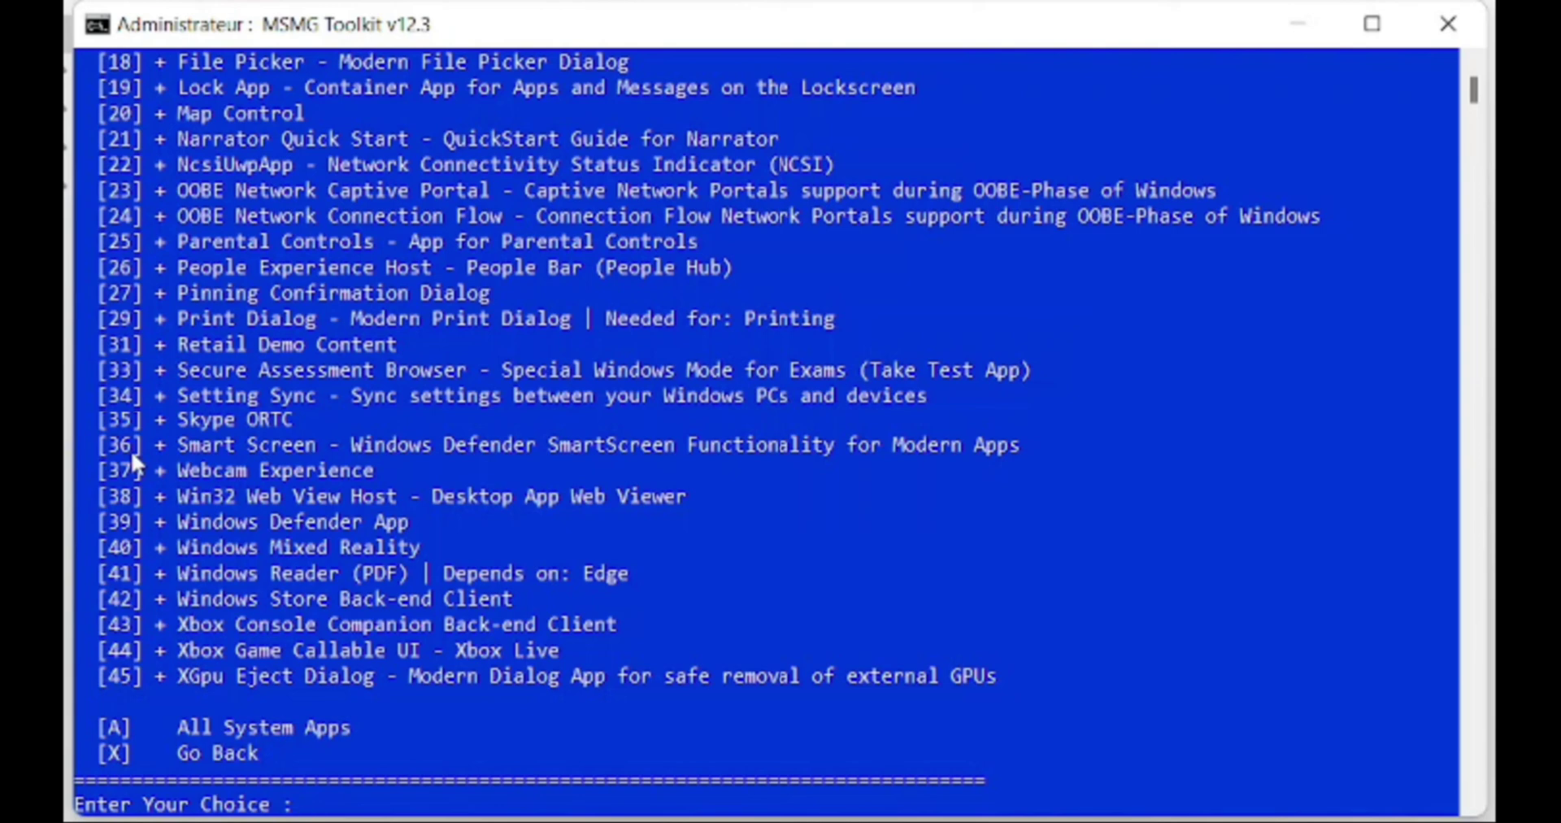
{"action": "left_click_drag", "start_coordinate": [358, 725], "coordinate": [107, 735]}
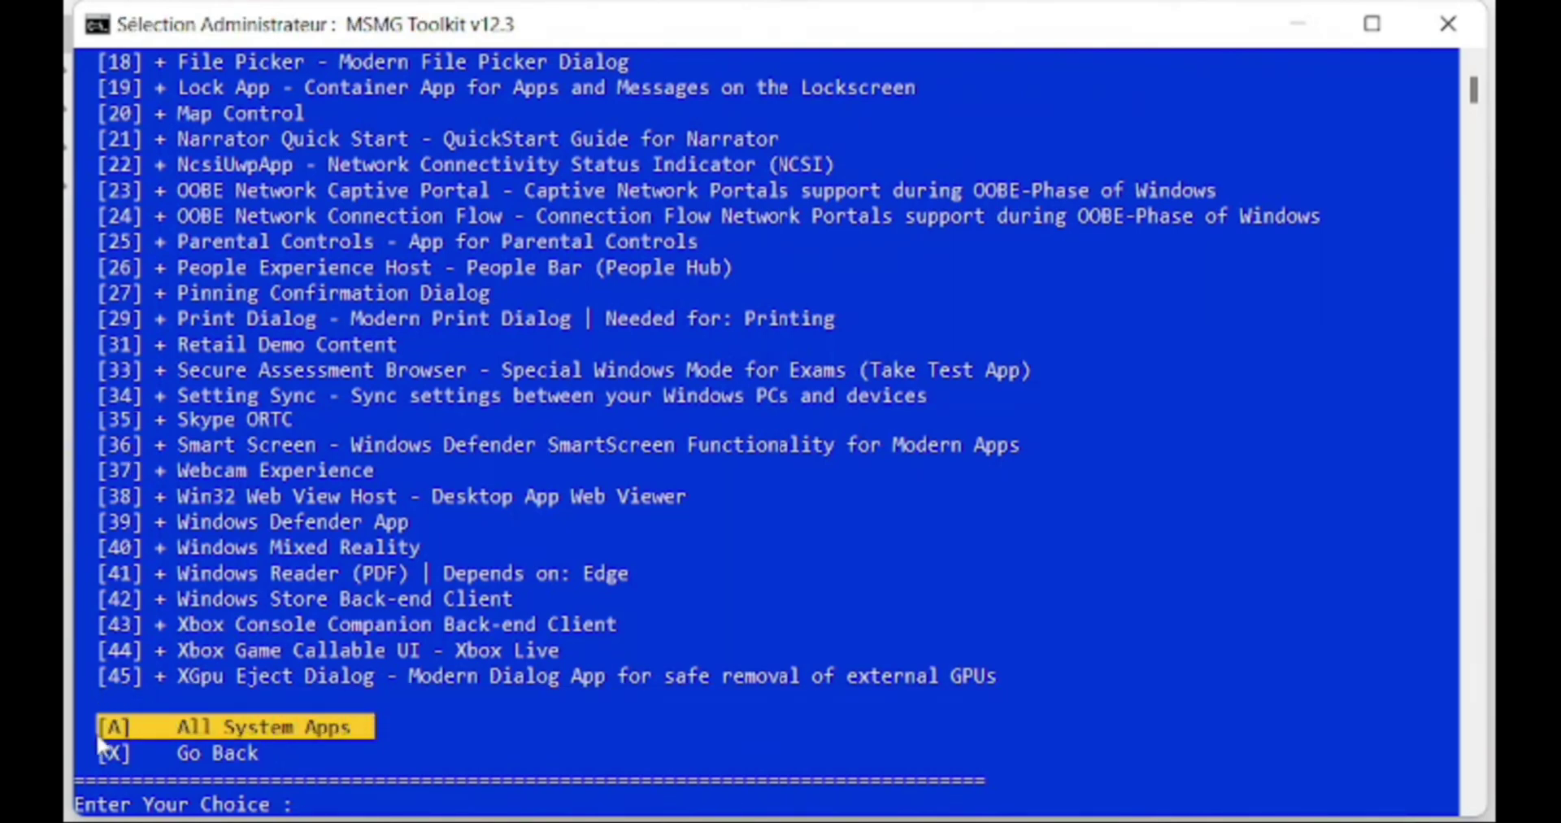
{"action": "type", "text": "a"}
{"action": "key", "text": "Return"}
{"action": "type", "text": "x"}
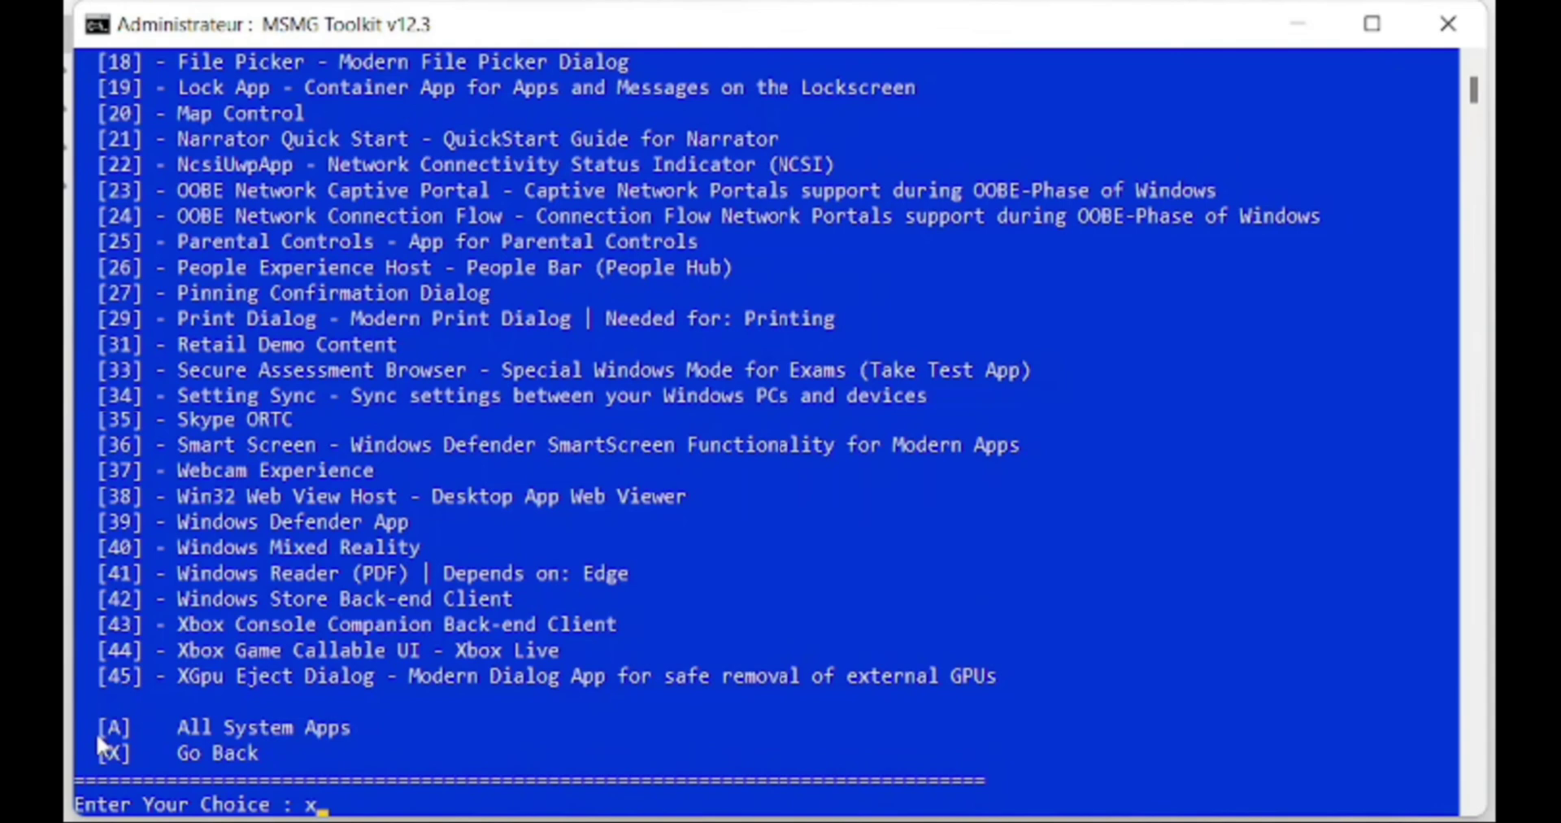
{"action": "key", "text": "Return"}
- Mark all Windows Apps for removal and return to the component categories
{"action": "left_click_drag", "start_coordinate": [350, 486], "coordinate": [94, 500]}
{"action": "type", "text": "8"}
{"action": "key", "text": "Return"}
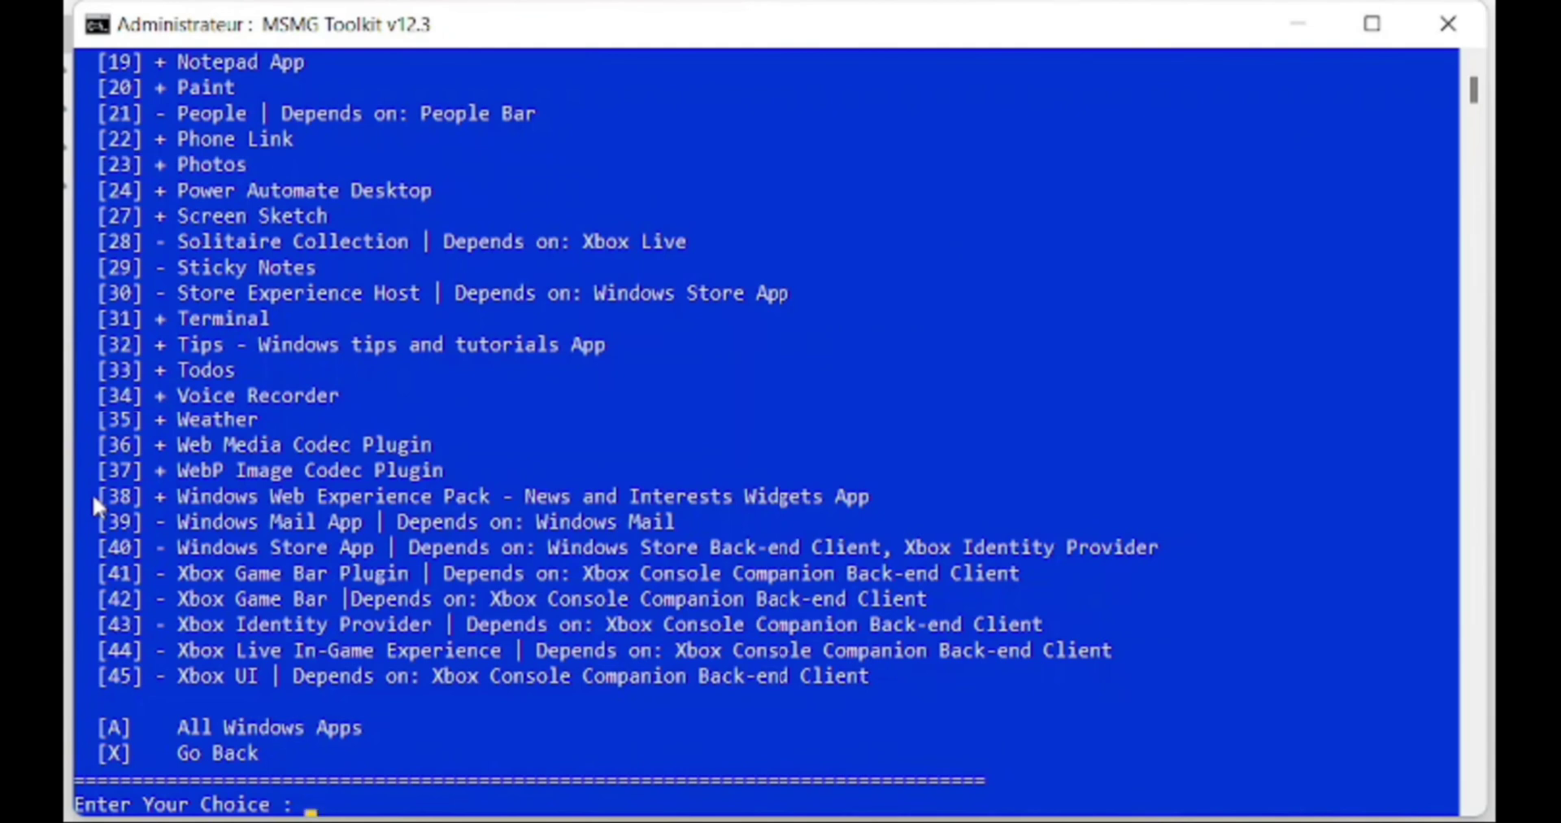
{"action": "left_click_drag", "start_coordinate": [363, 727], "coordinate": [72, 728]}
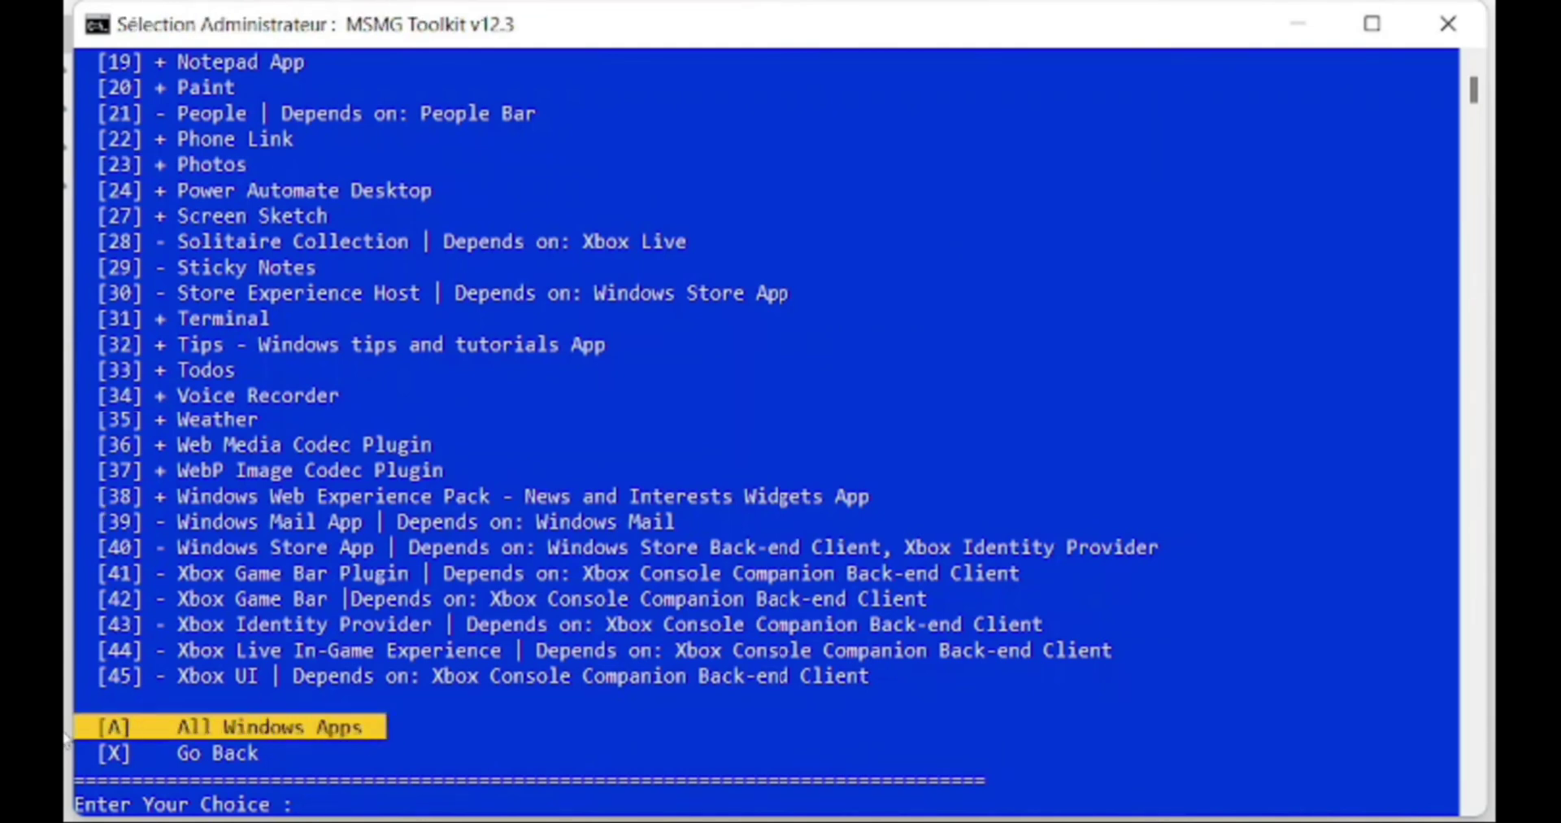
{"action": "type", "text": "a"}
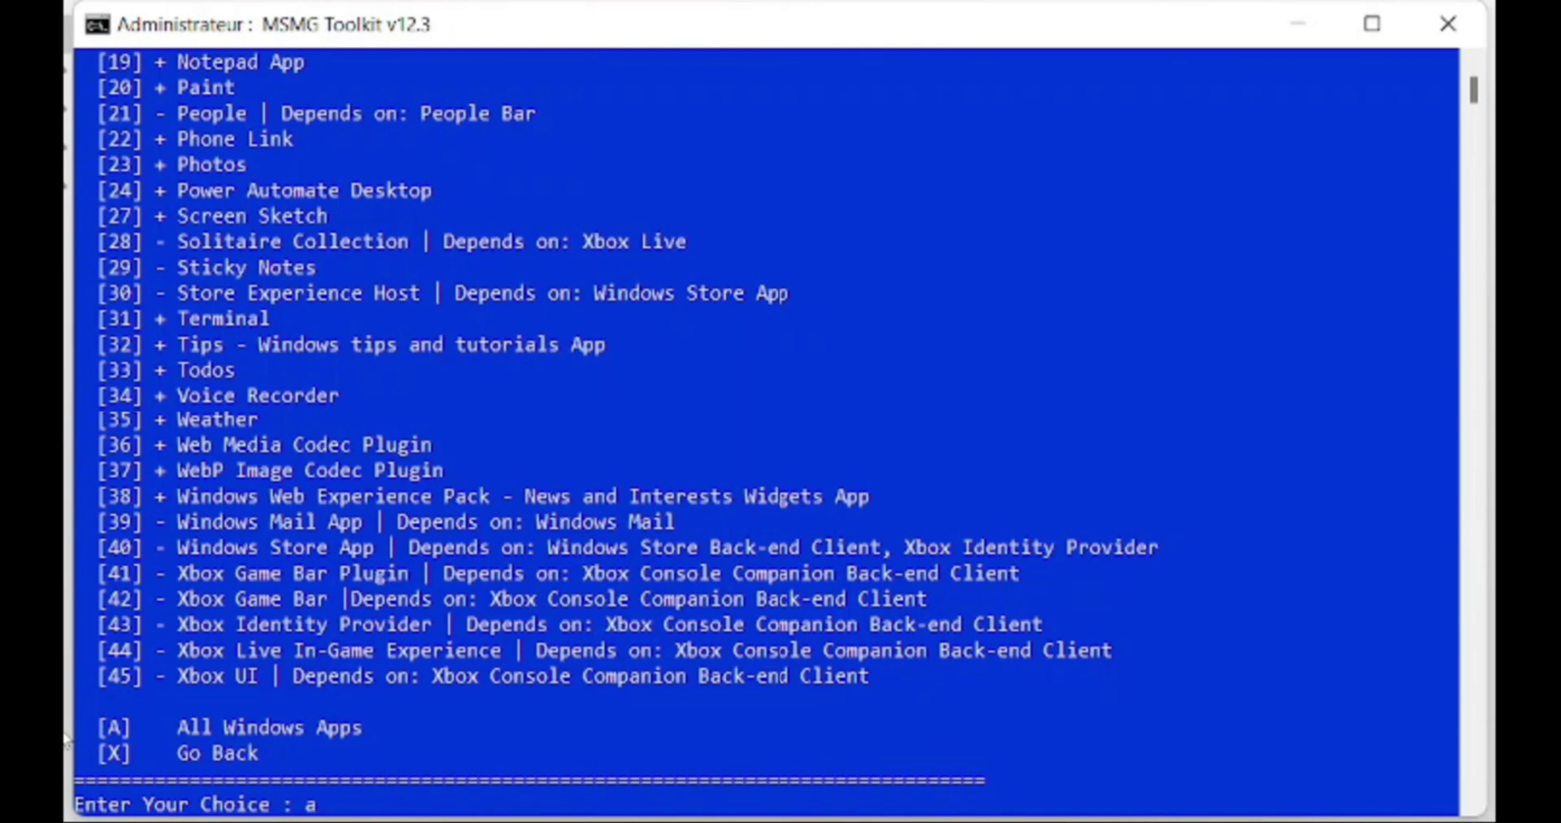
{"action": "key", "text": "BackSpace"}
{"action": "type", "text": "A"}
{"action": "key", "text": "Return"}
{"action": "type", "text": "X"}
{"action": "key", "text": "Return"}
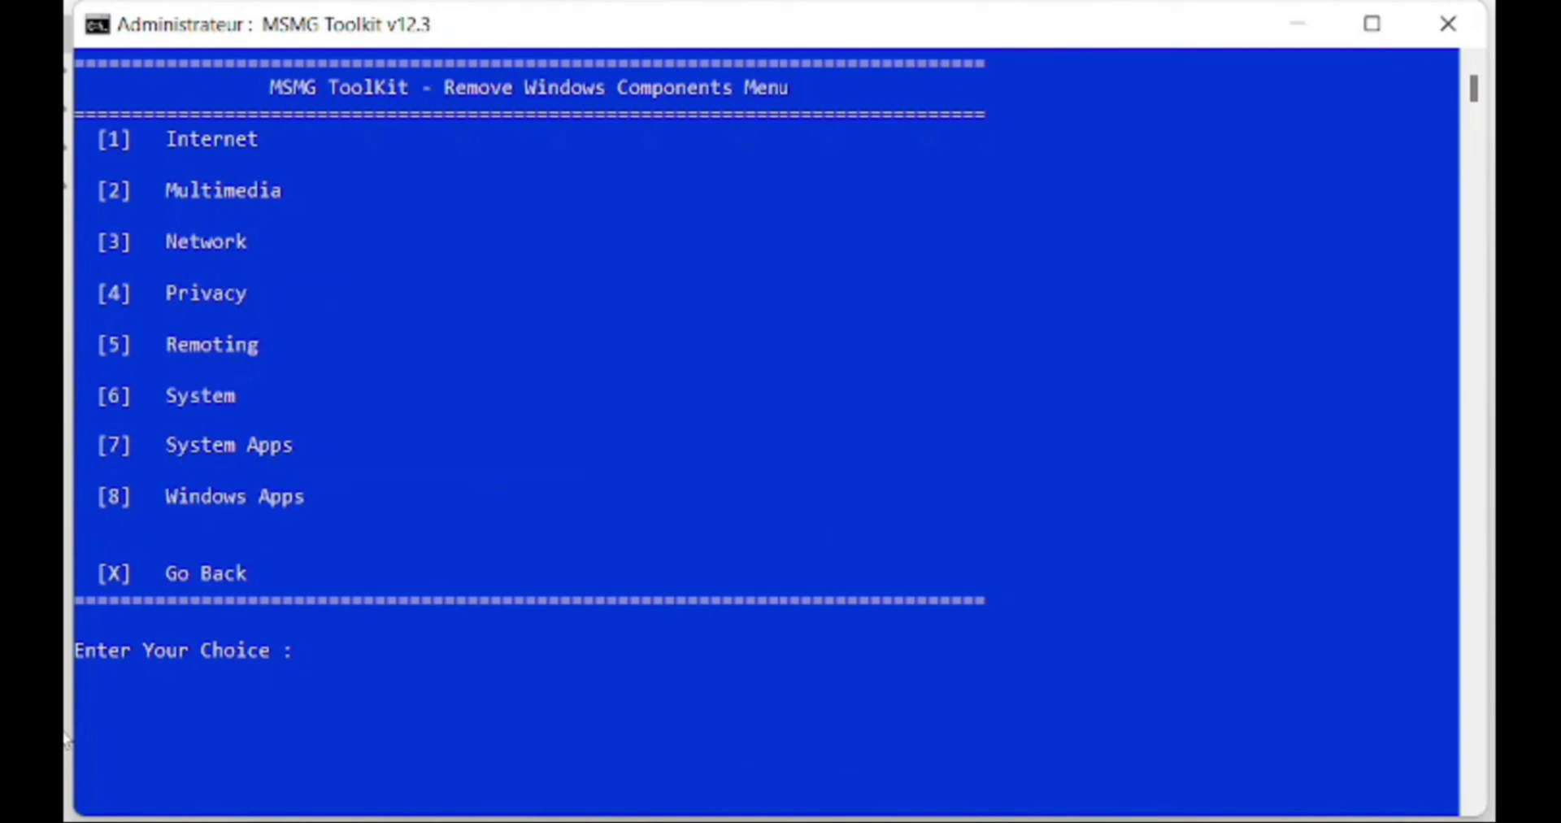
- Leave the component categories, start removing the selected Windows components, and return to the Remove options once it finishes
{"action": "left_click_drag", "start_coordinate": [264, 573], "coordinate": [93, 571]}
{"action": "type", "text": "X"}
{"action": "key", "text": "Return"}
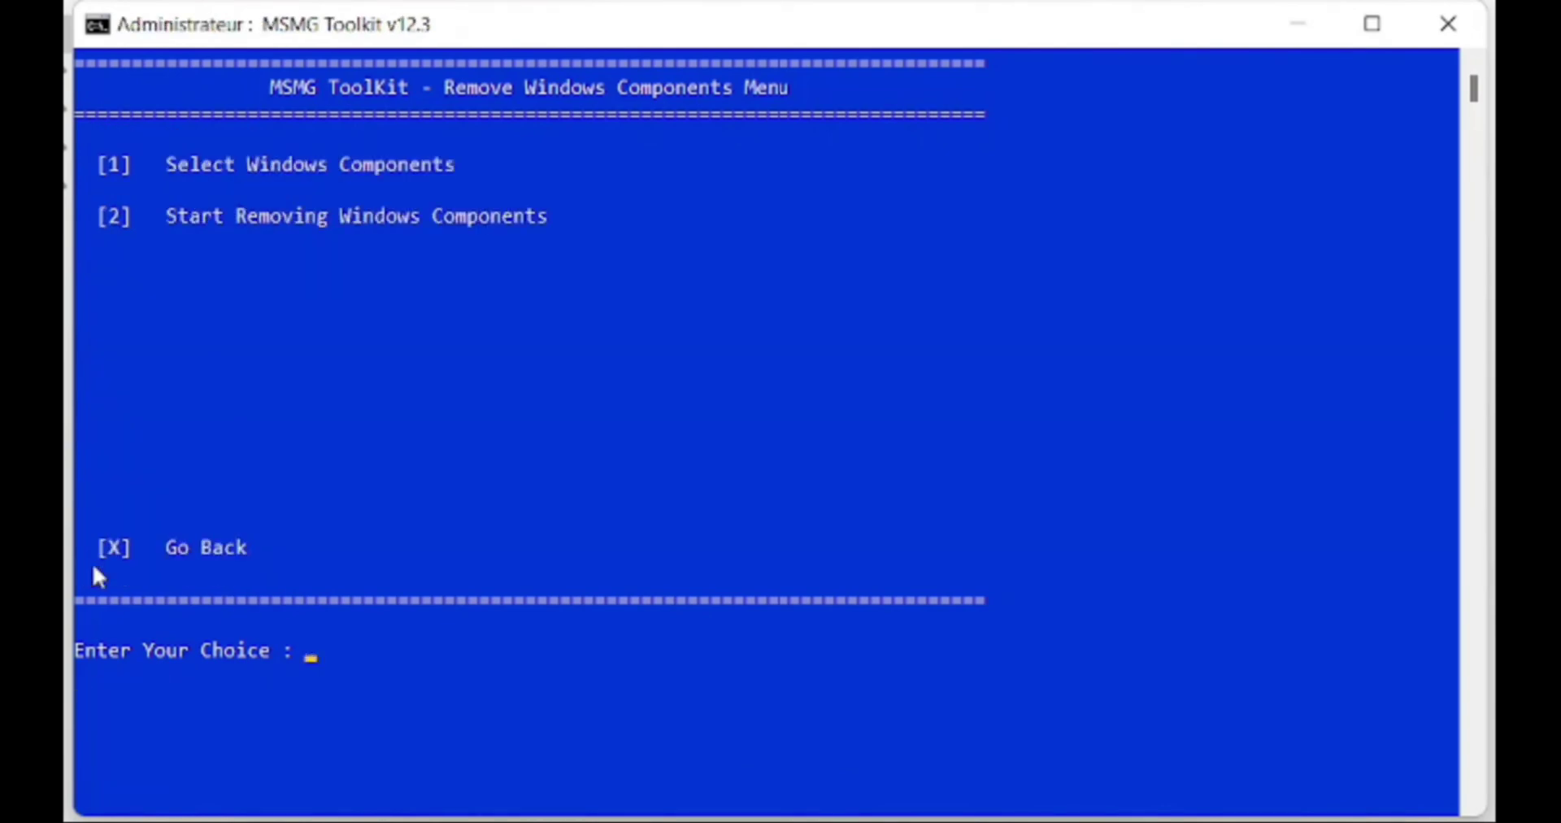
{"action": "type", "text": "2"}
{"action": "key", "text": "Return"}
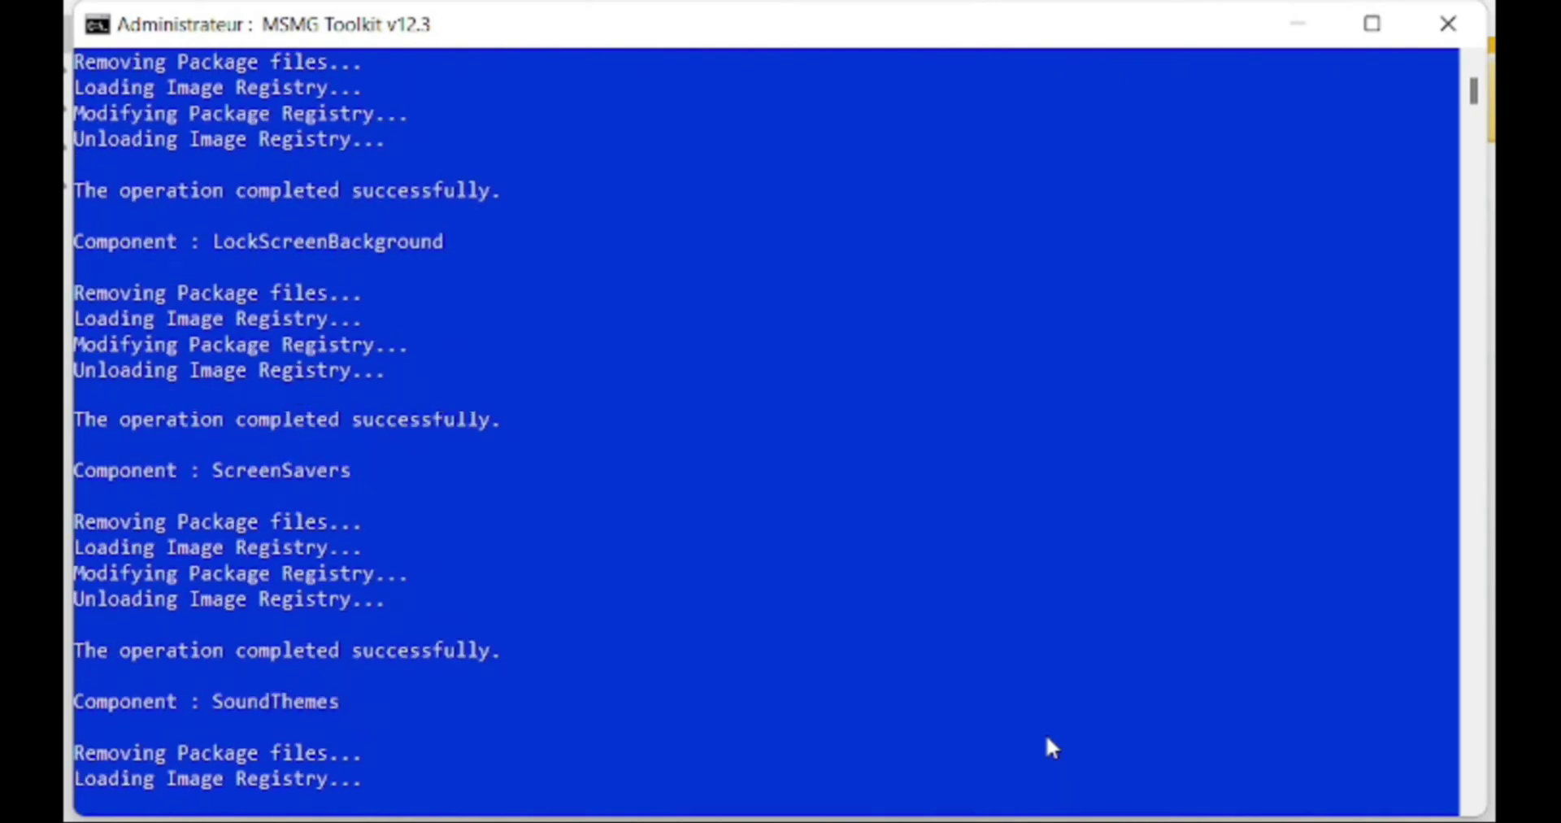
{"action": "key", "text": "Return"}
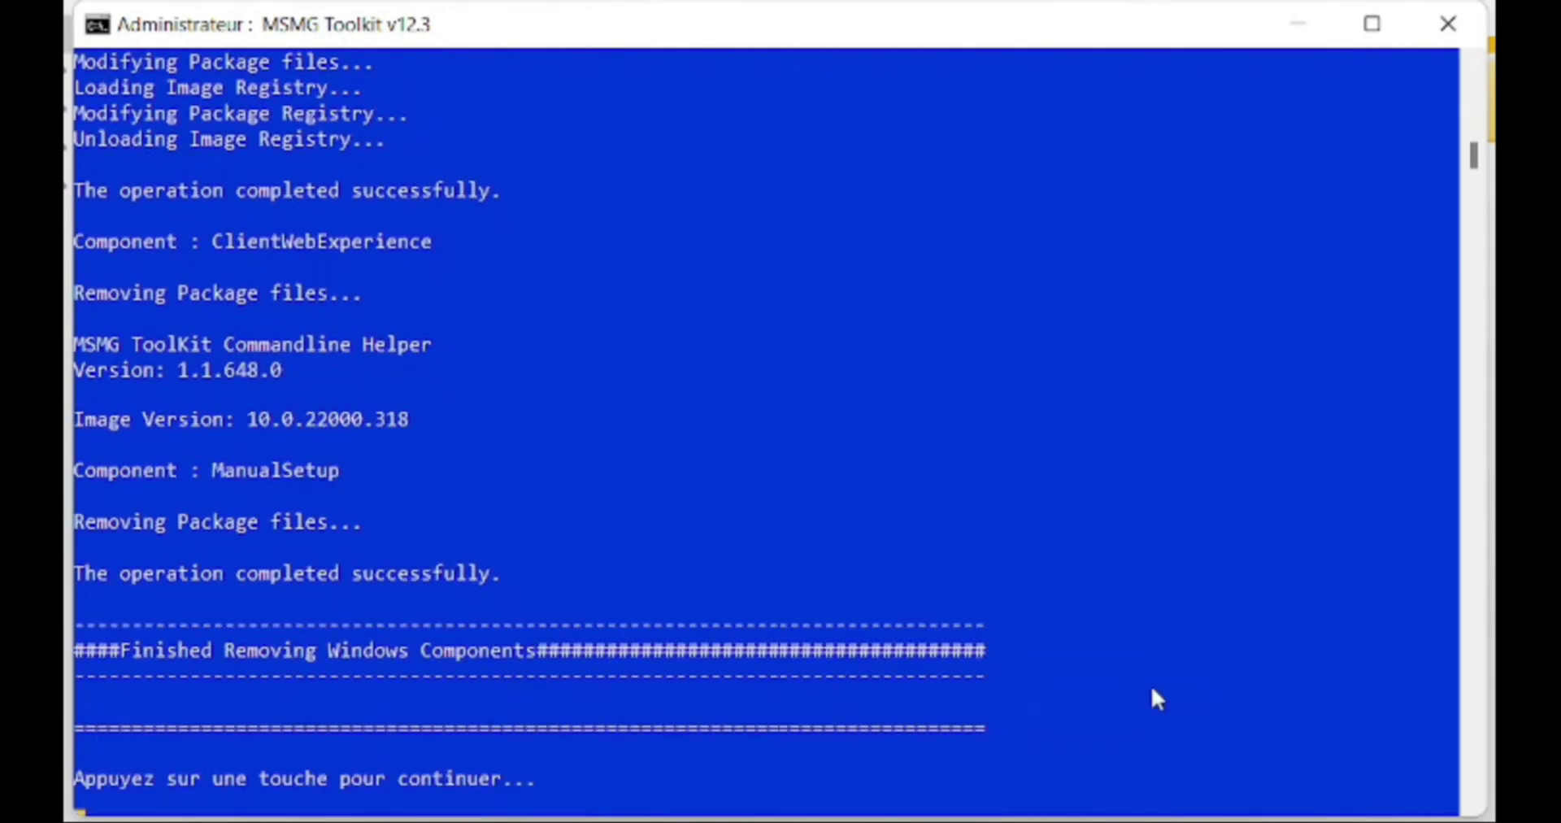
{"action": "type", "text": "x"}
{"action": "key", "text": "Return"}
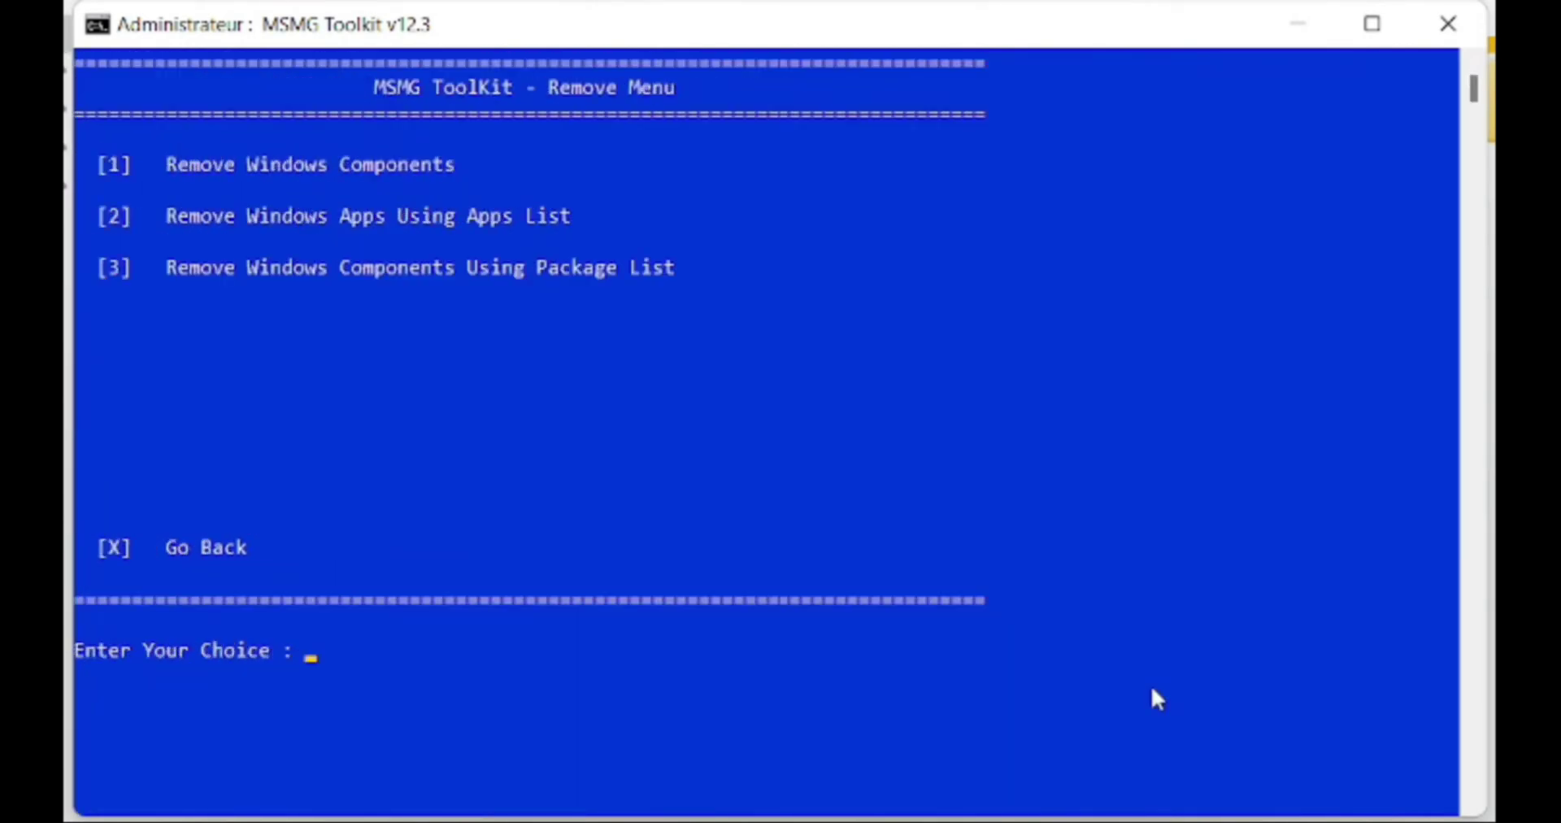
- Apply and save the changes to the source images, trimming unselected image editions and cleaning up the image folder
{"action": "type", "text": "x"}
{"action": "key", "text": "Return"}
{"action": "type", "text": "5"}
{"action": "key", "text": "Return"}
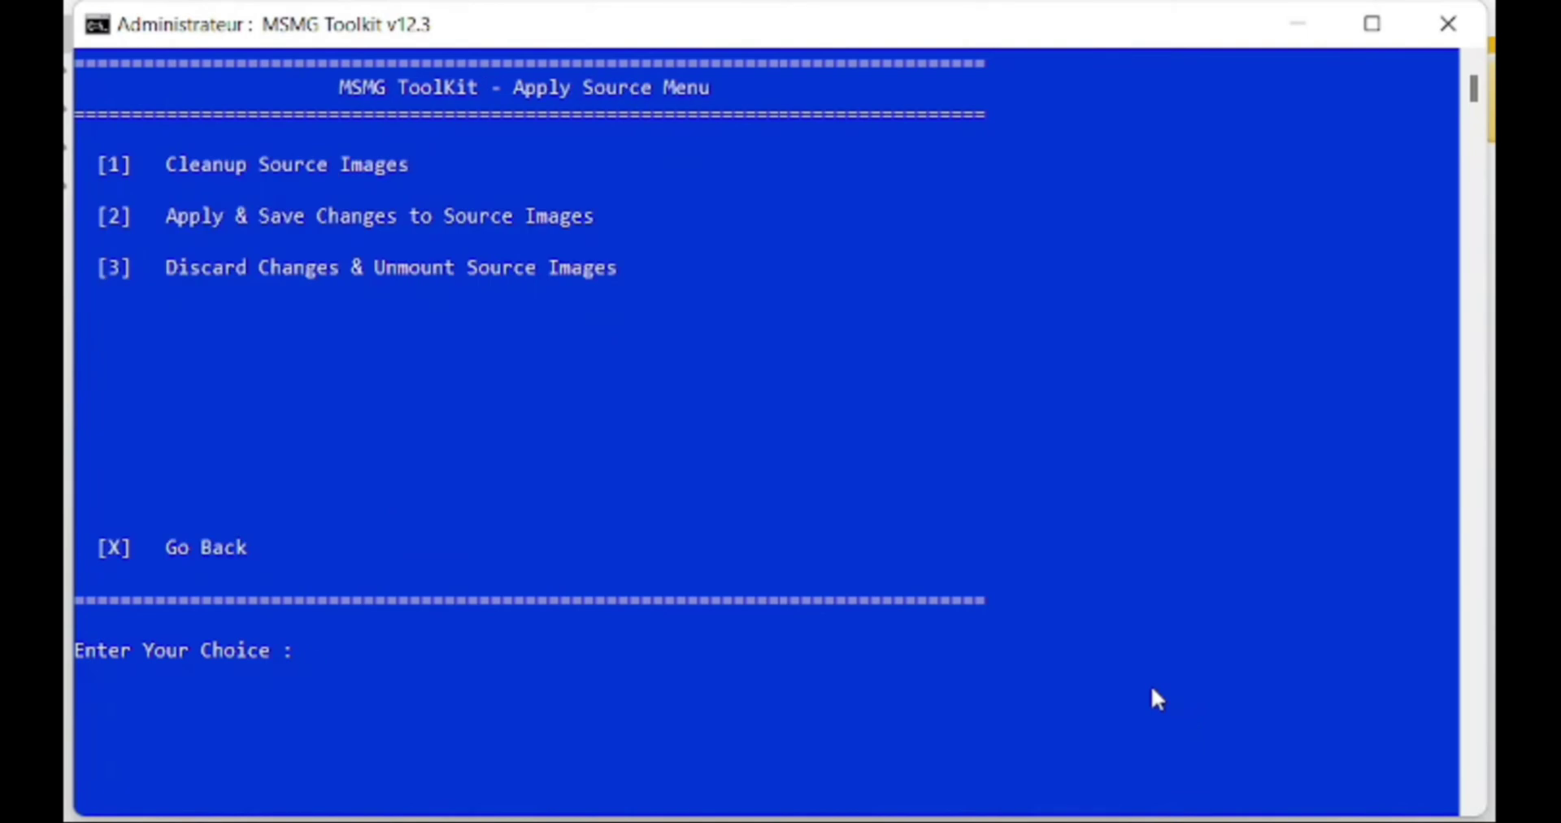
{"action": "type", "text": "2"}
{"action": "key", "text": "Return"}
{"action": "type", "text": "Y"}
{"action": "key", "text": "Return"}
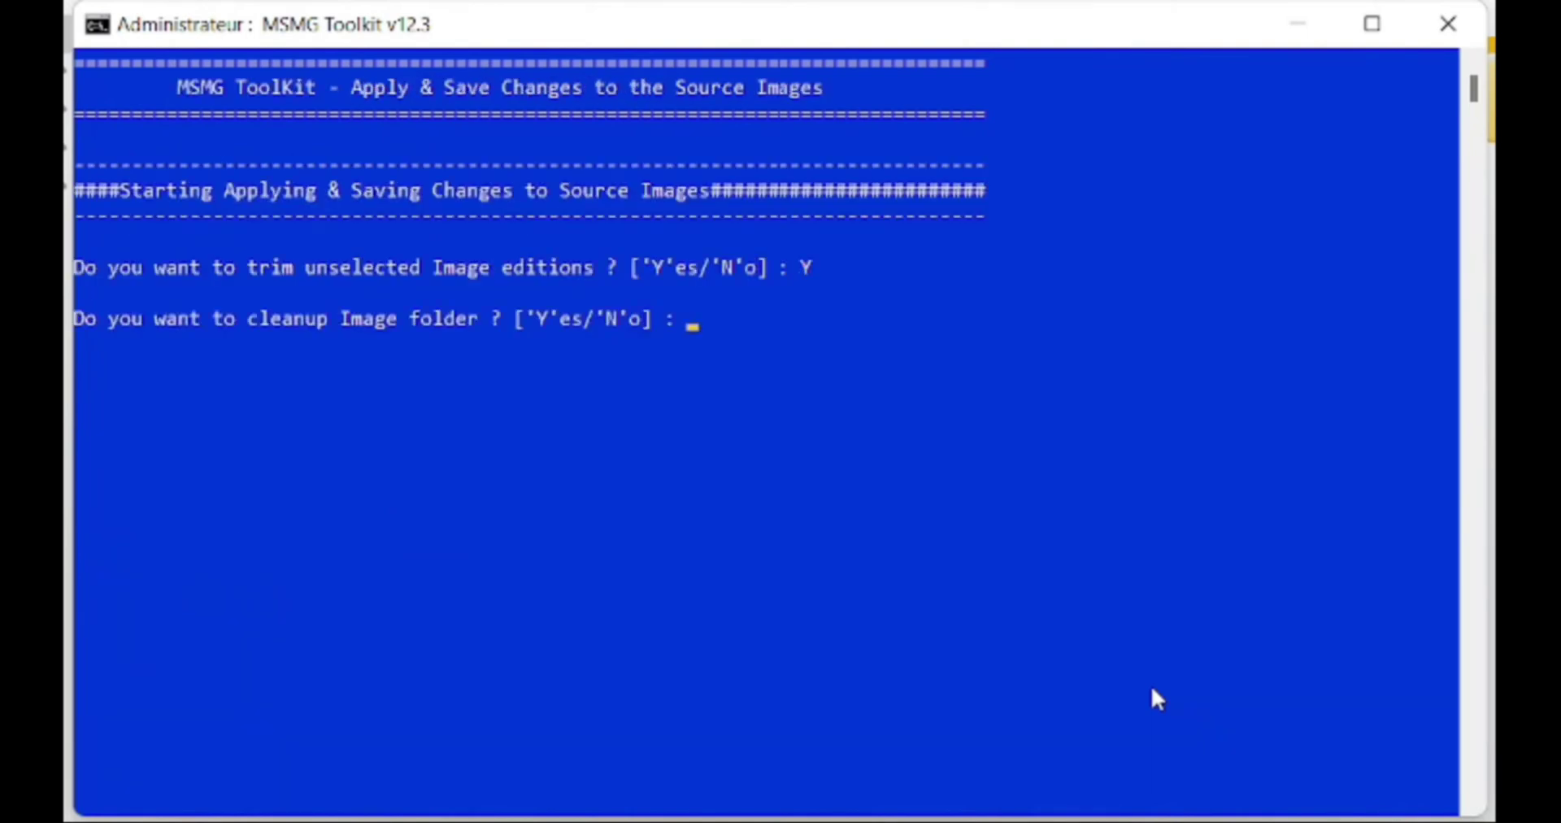
{"action": "type", "text": "Y"}
{"action": "key", "text": "Return"}
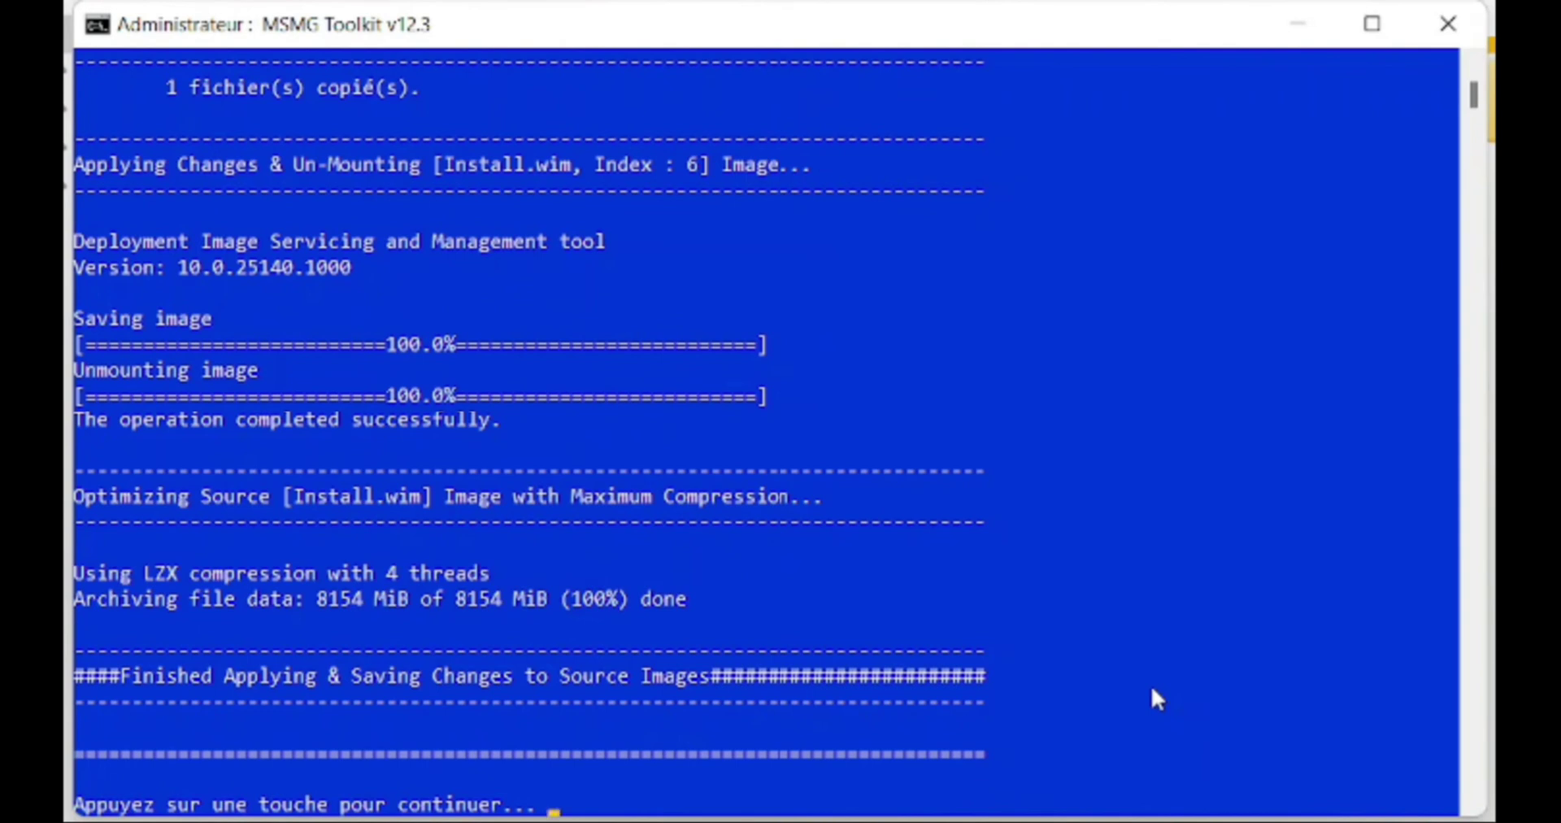
{"action": "key", "text": "Return"}
- Start making a DVD ISO image and set its volume label to TecIN_Win11
{"action": "key", "text": "6"}
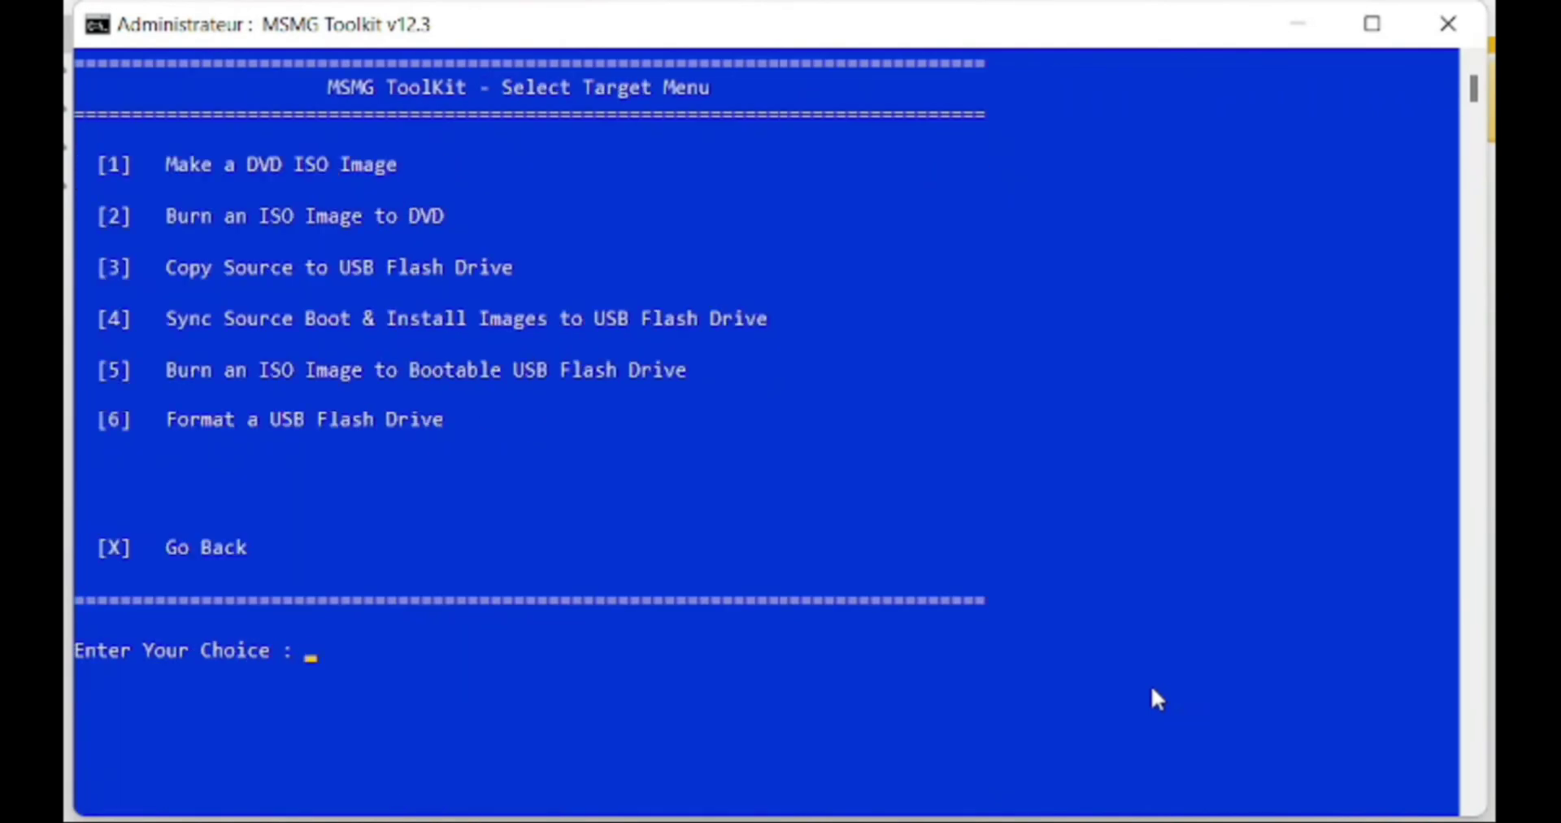
{"action": "type", "text": "1"}
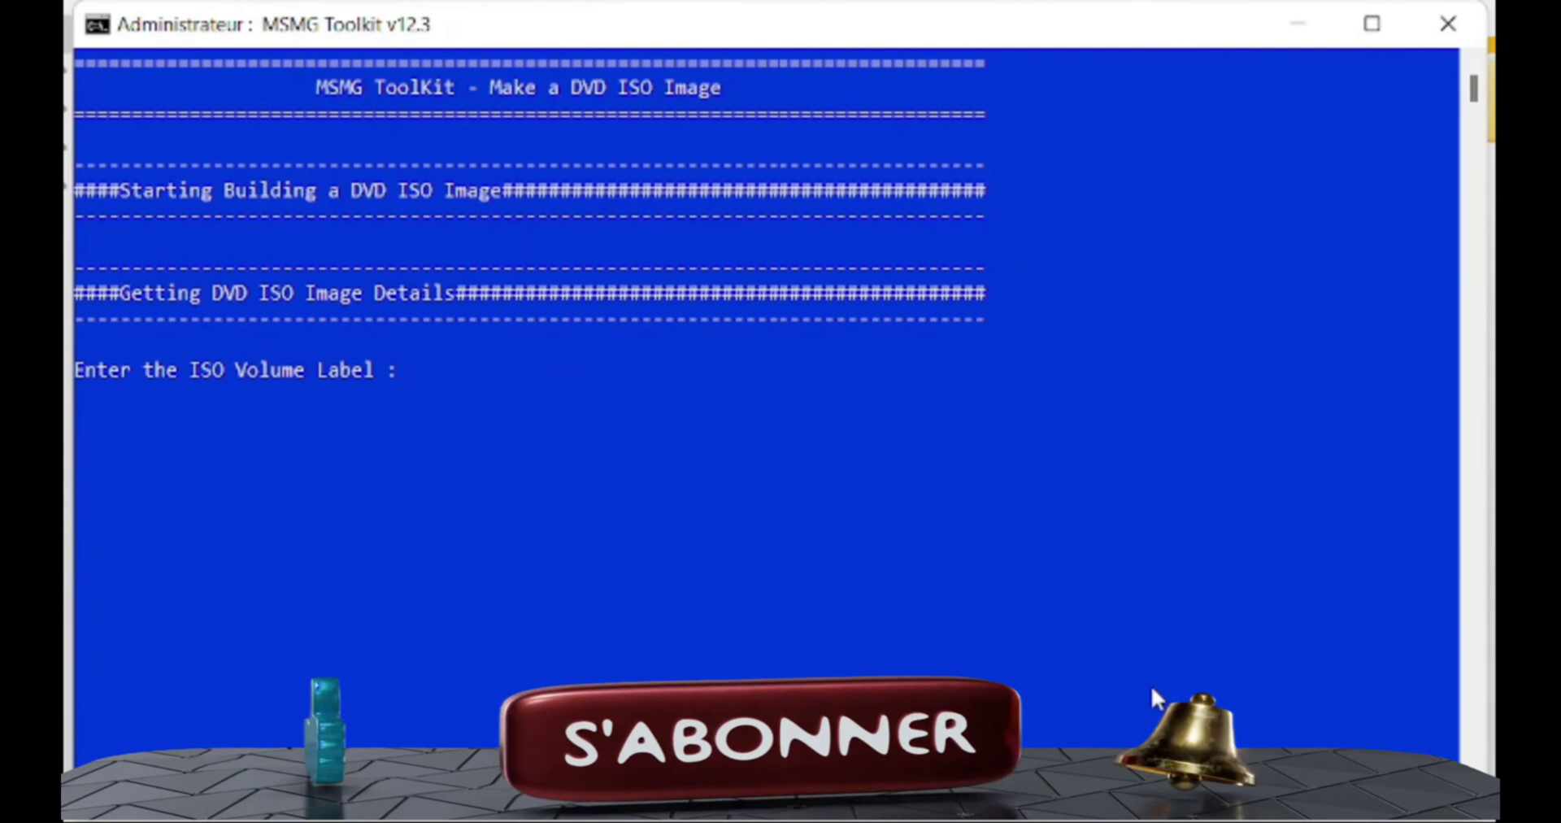
{"action": "type", "text": "tec"}
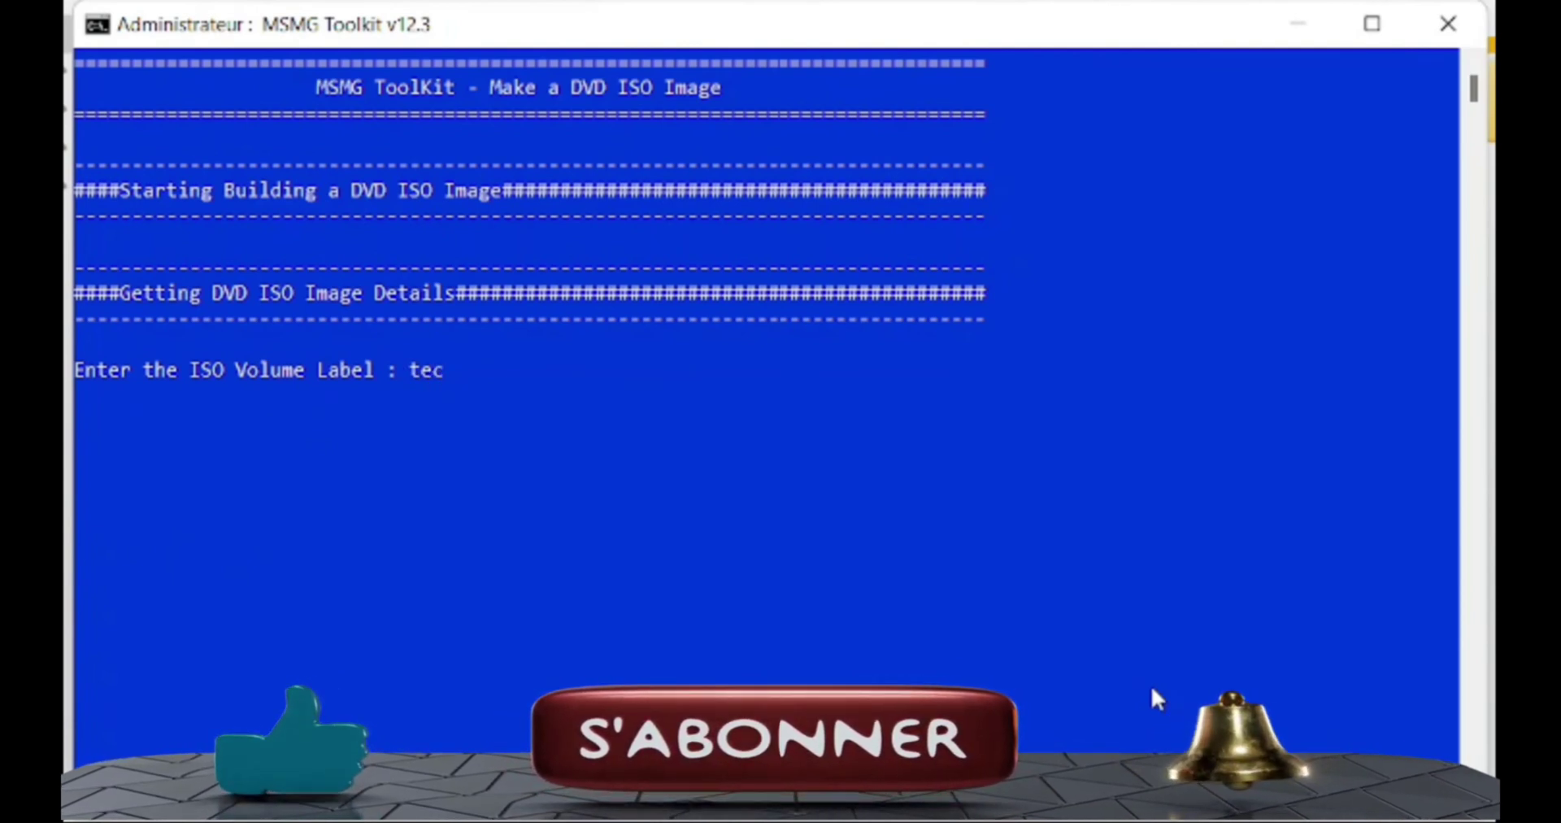
{"action": "key", "text": "BackSpace"}
{"action": "key", "text": "BackSpace"}
{"action": "key", "text": "BackSpace"}
{"action": "type", "text": "TecIn"}
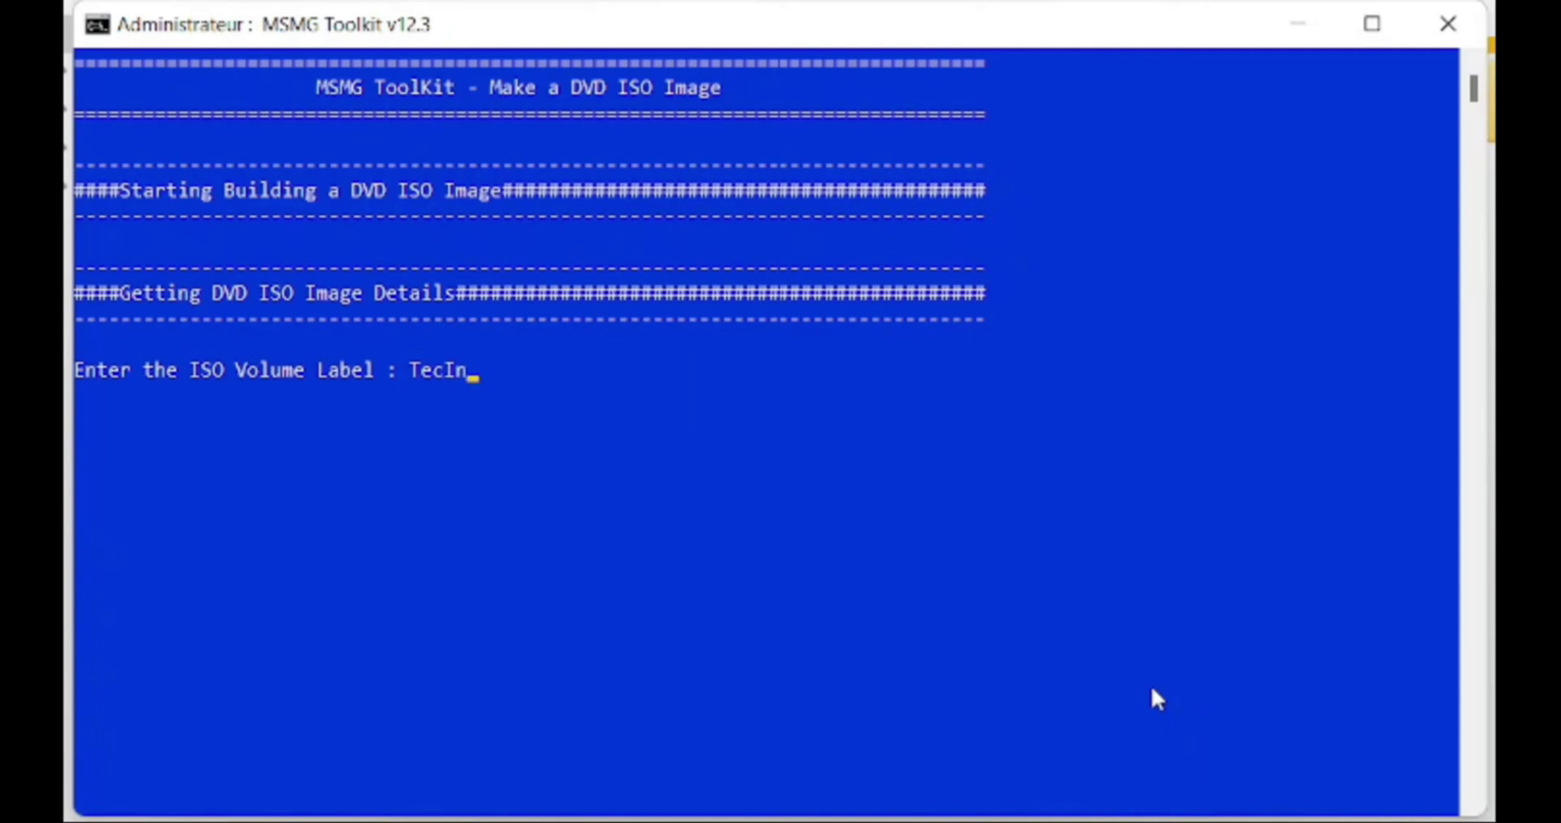
{"action": "key", "text": "BackSpace"}
{"action": "type", "text": "N_Win11"}
{"action": "key", "text": "Return"}
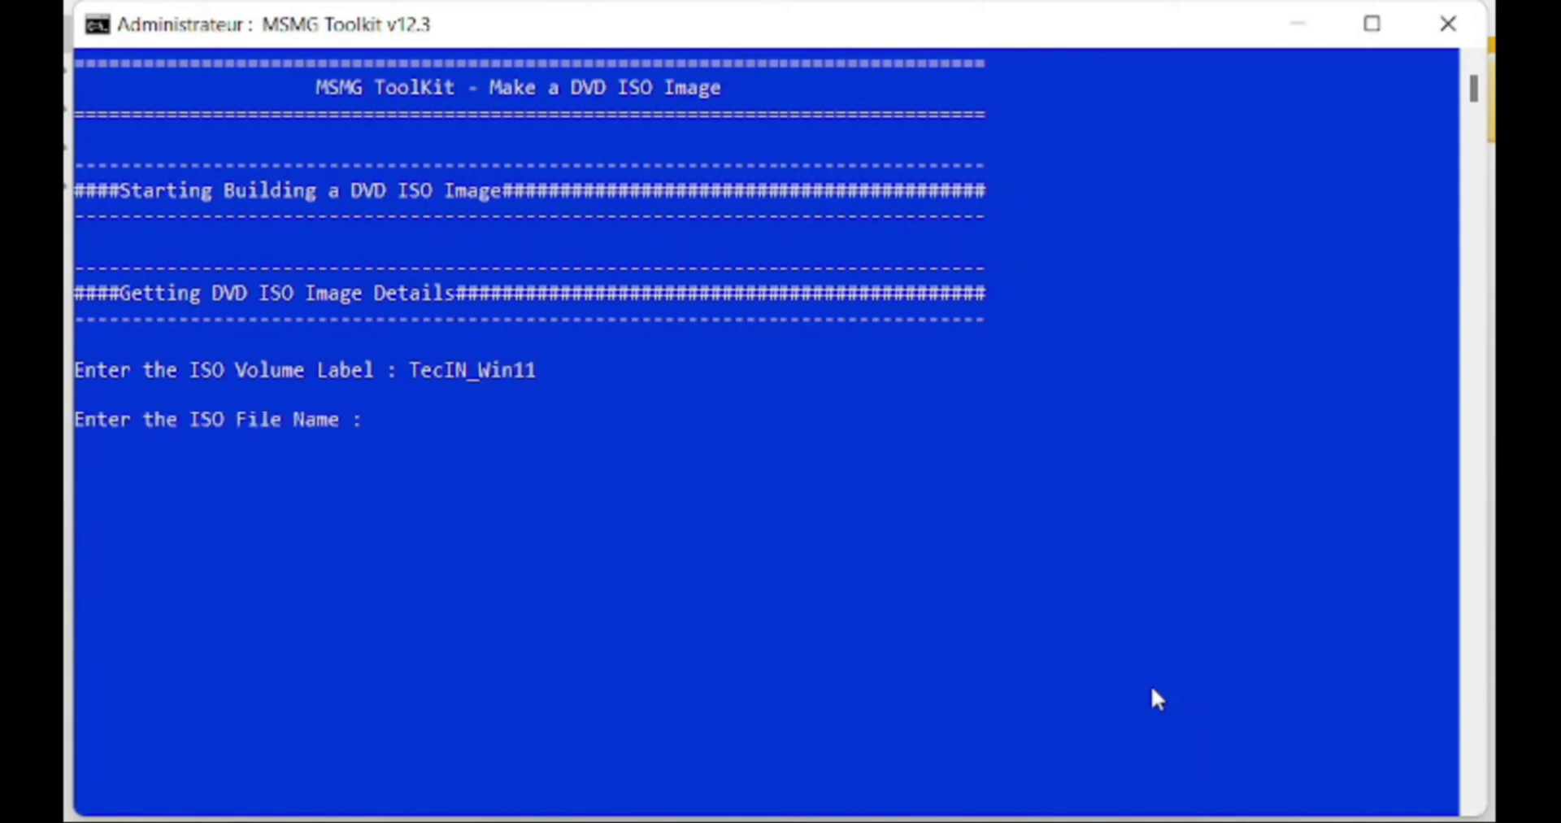
- Name the ISO file Win11 and build the DVD ISO image
{"action": "type", "text": "Win11"}
{"action": "key", "text": "Return"}
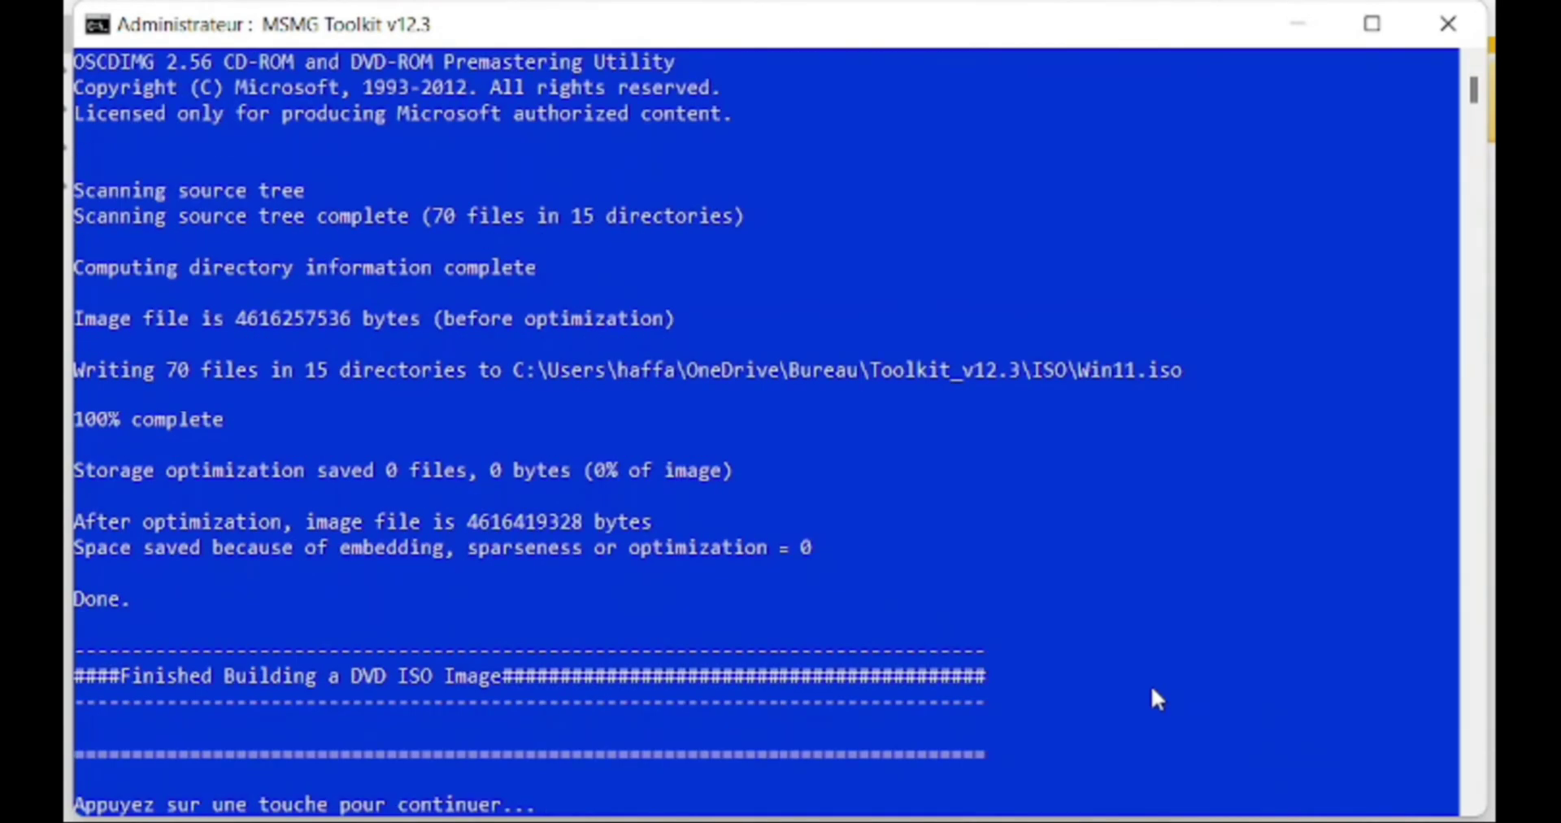
{"action": "key", "text": "Return"}
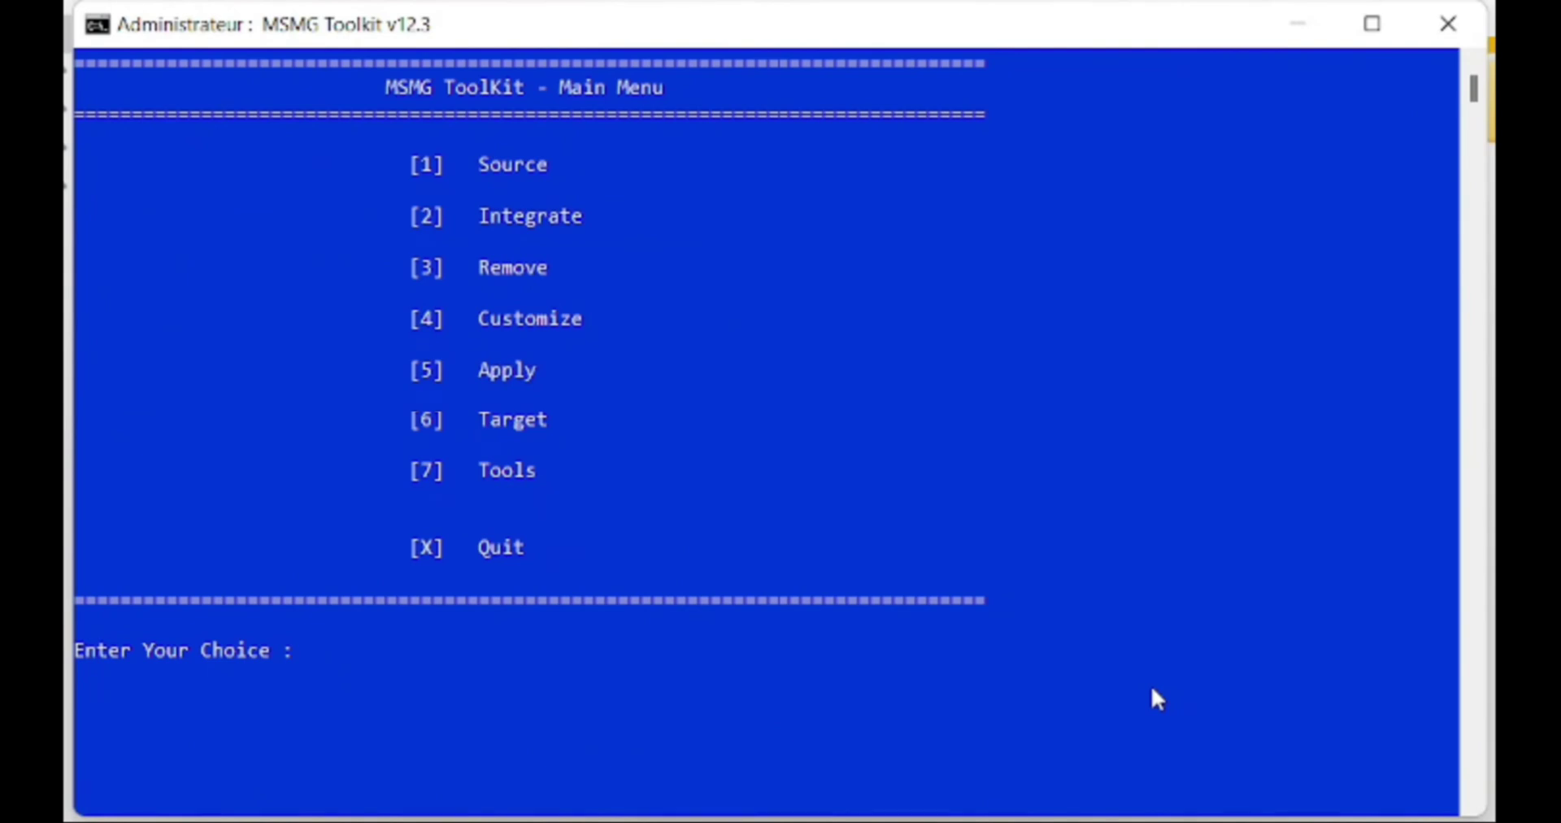
- Quit MSMG Toolkit and open the ISO folder inside Toolkit_v12.3
{"action": "type", "text": "x"}
{"action": "key", "text": "Return"}
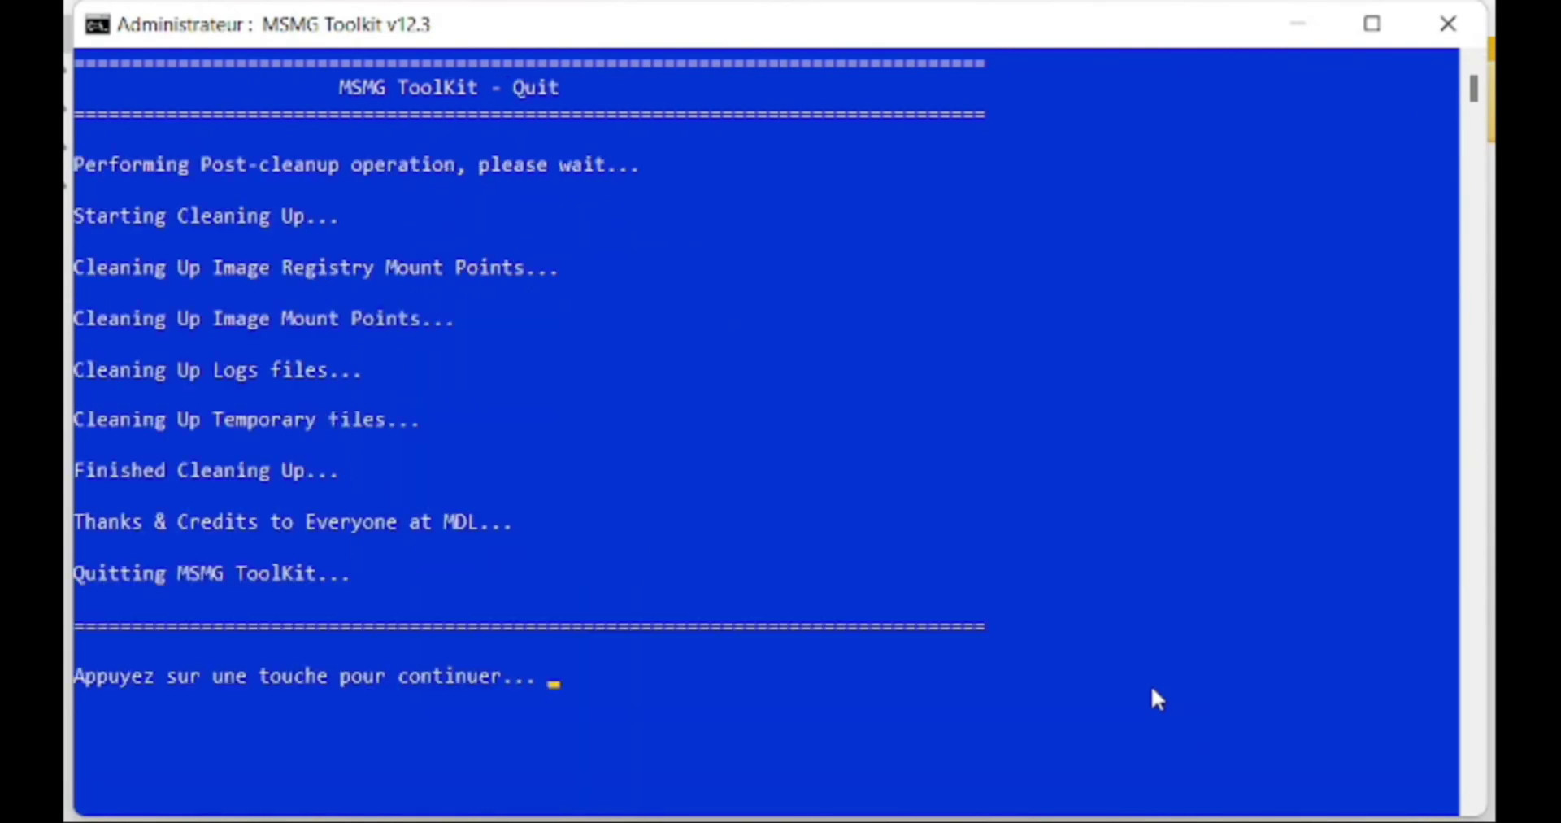
{"action": "key", "text": "Return"}
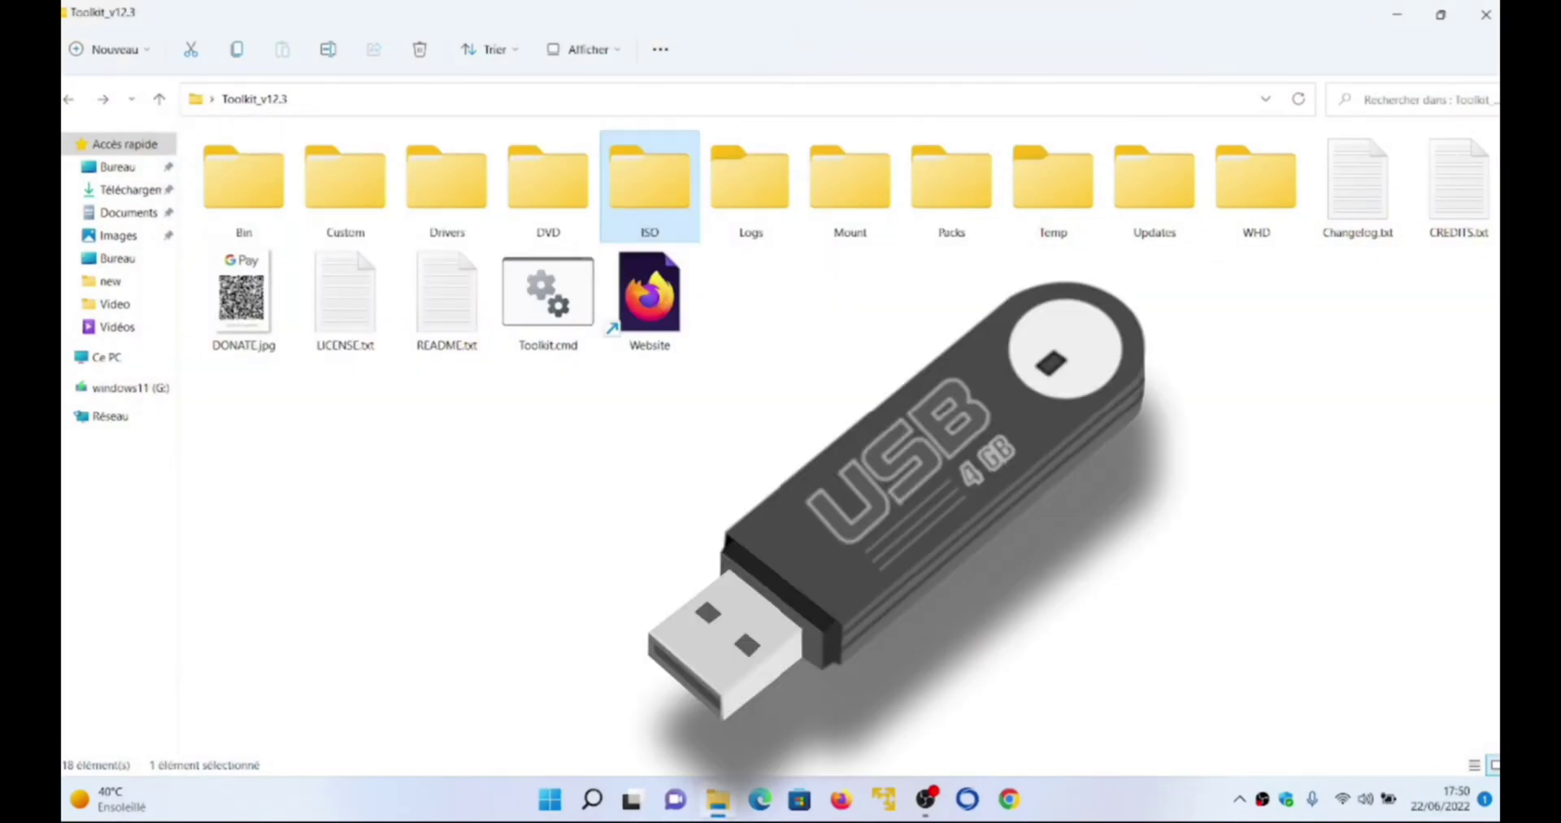
{"action": "double_click", "coordinate": [643, 194]}
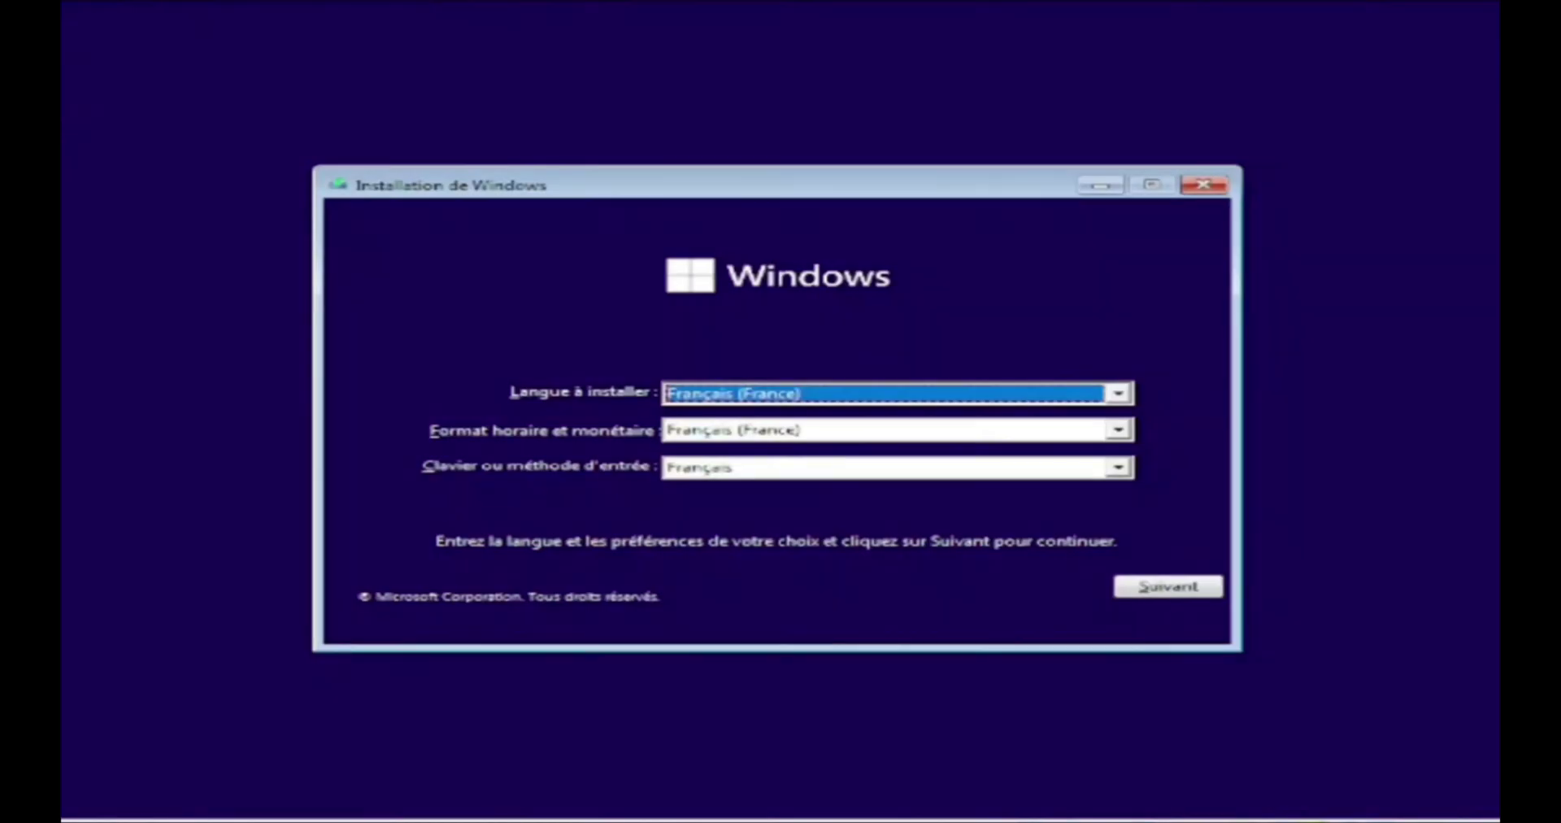
- Accept the French settings in Windows Setup and create a registry key LabConfig under HKEY_LOCAL_MACHINE\SYSTEM\Setup
{"action": "left_click", "coordinate": [1168, 585]}
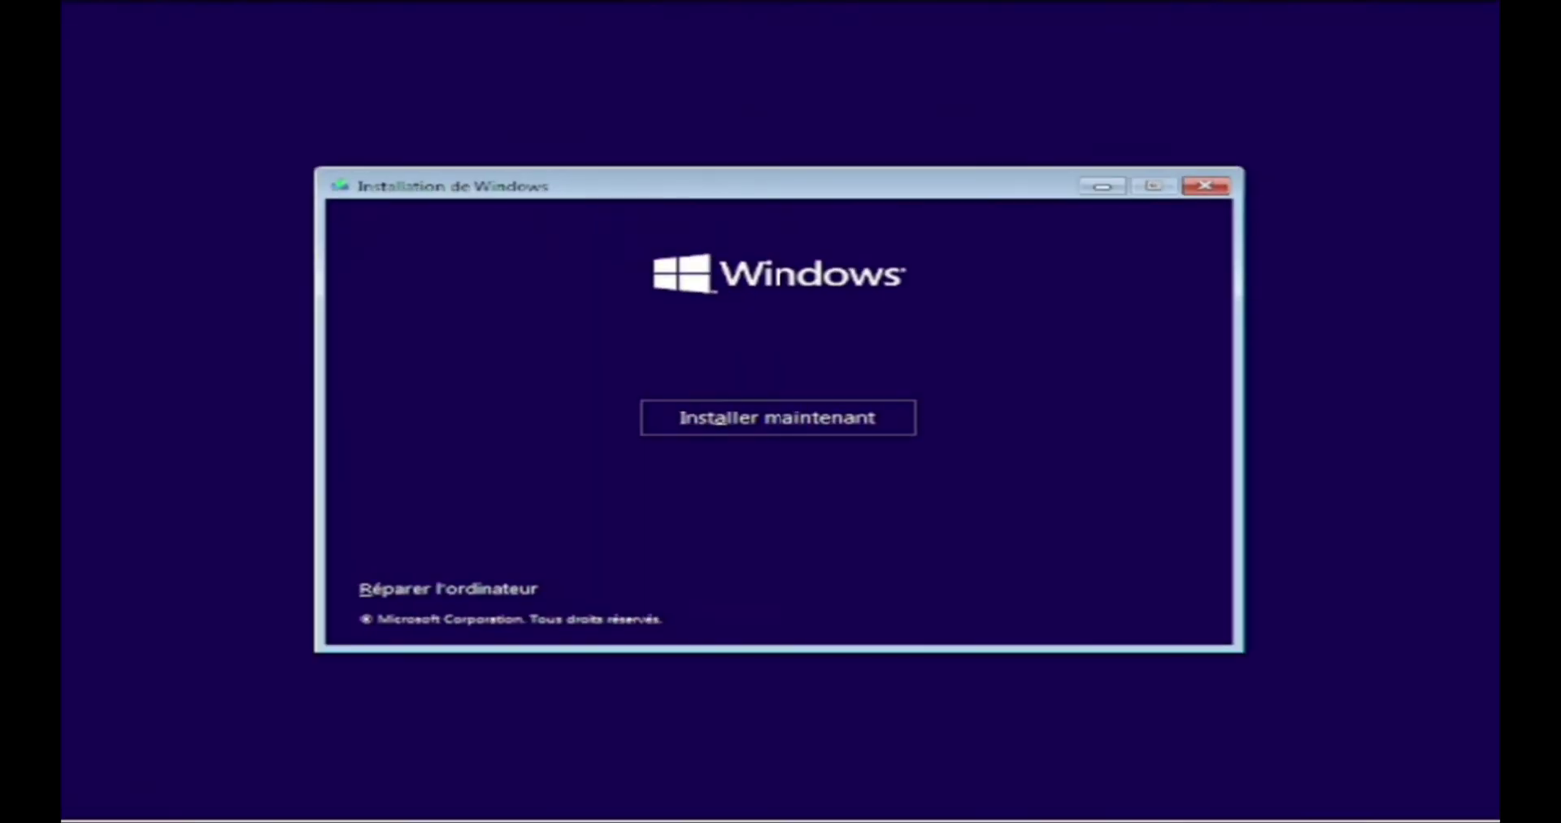
{"action": "key", "text": "Return"}
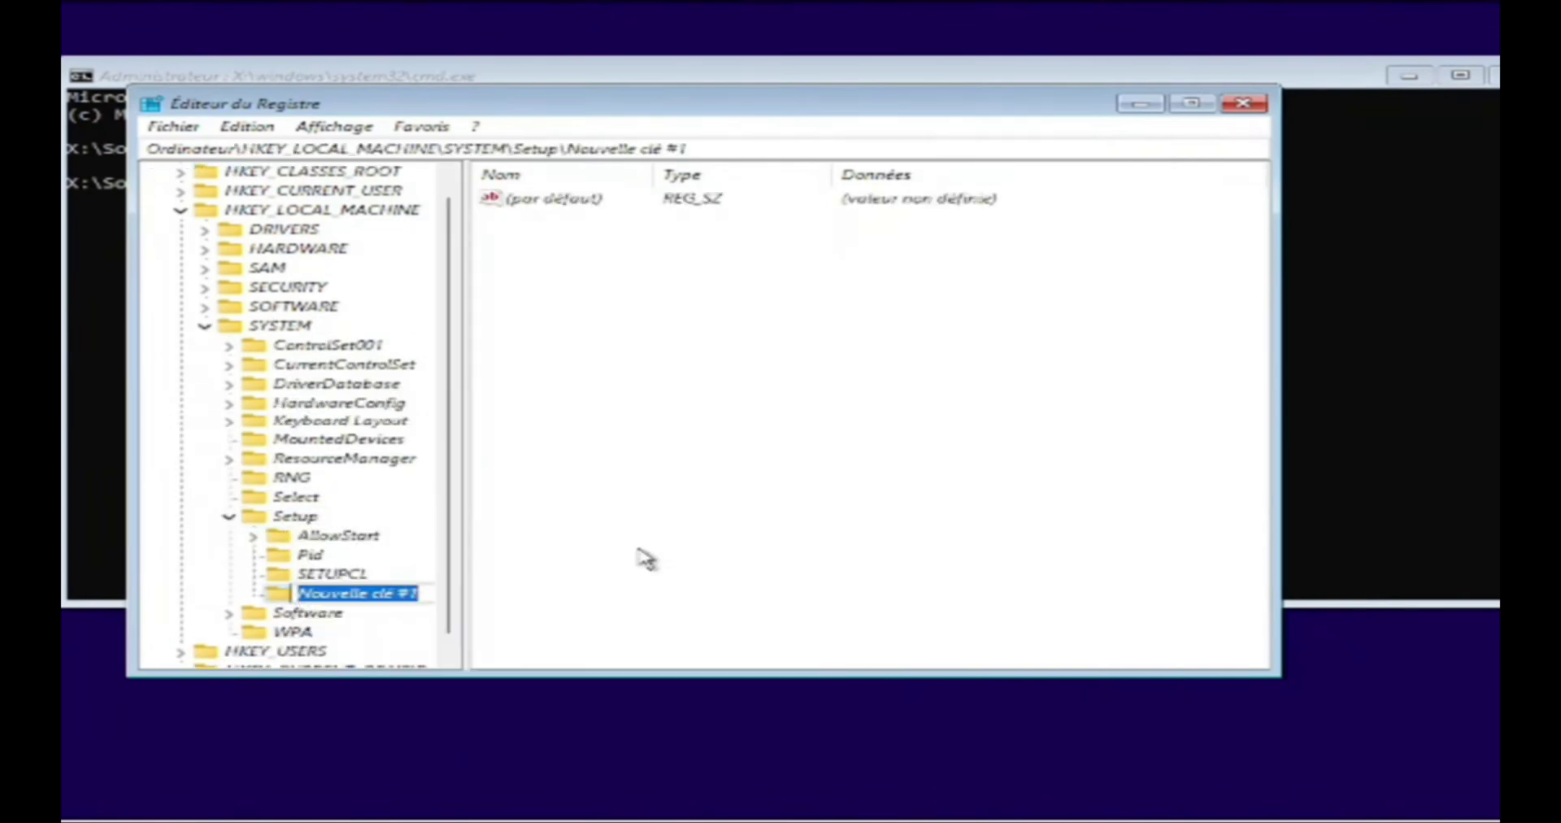
{"action": "type", "text": "LabConfig"}
{"action": "key", "text": "Return"}
- Add a 32-bit DWORD value BypassTPMCheck to the LabConfig key and set its data to 1
{"action": "right_click", "coordinate": [725, 426]}
{"action": "left_click", "coordinate": [1045, 517]}
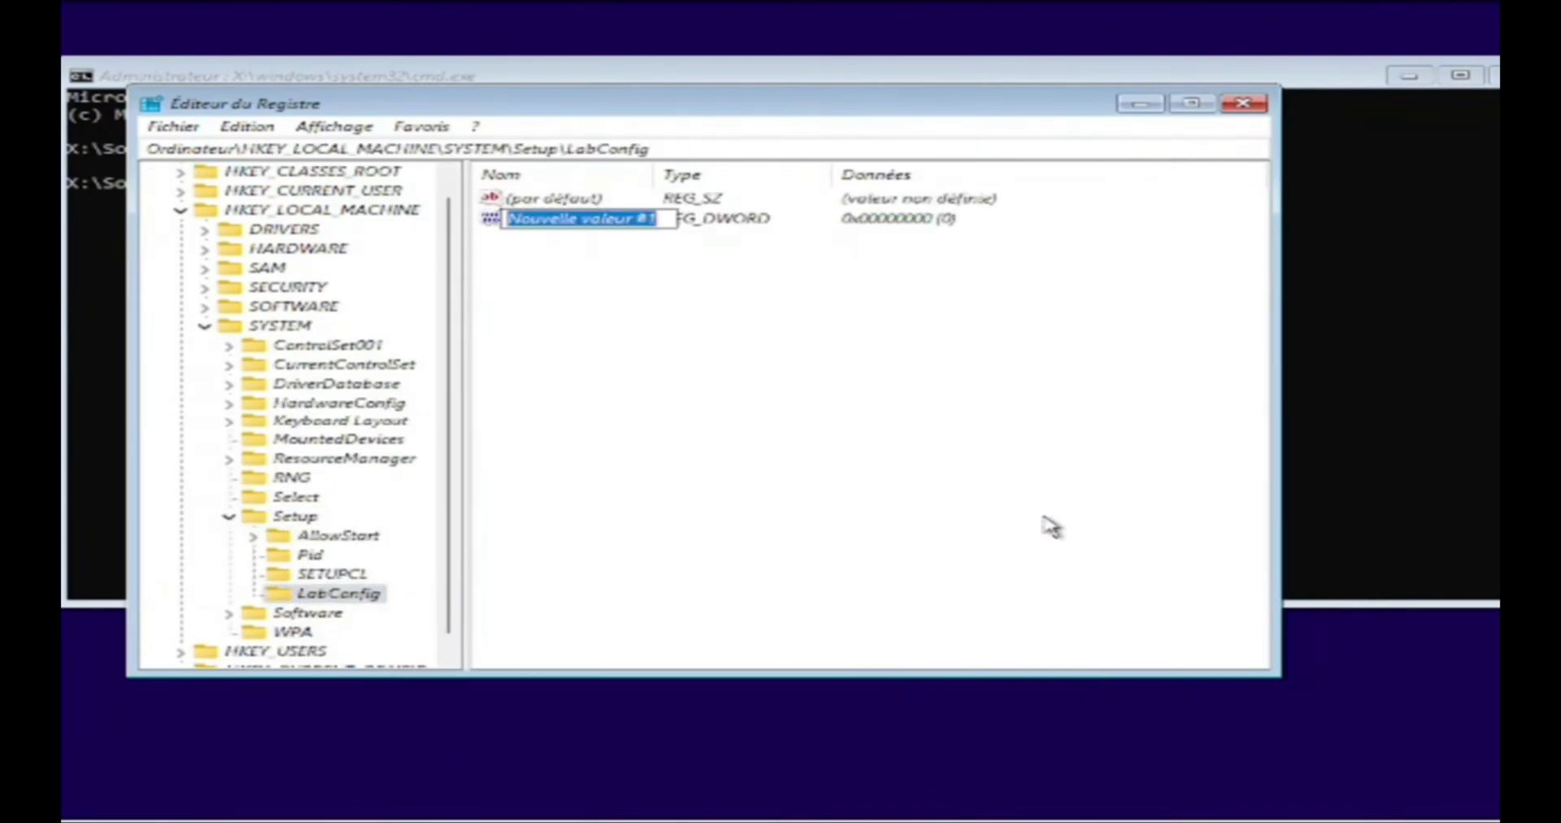
{"action": "type", "text": "BypassTPMCheck"}
{"action": "key", "text": "Return"}
{"action": "double_click", "coordinate": [569, 218]}
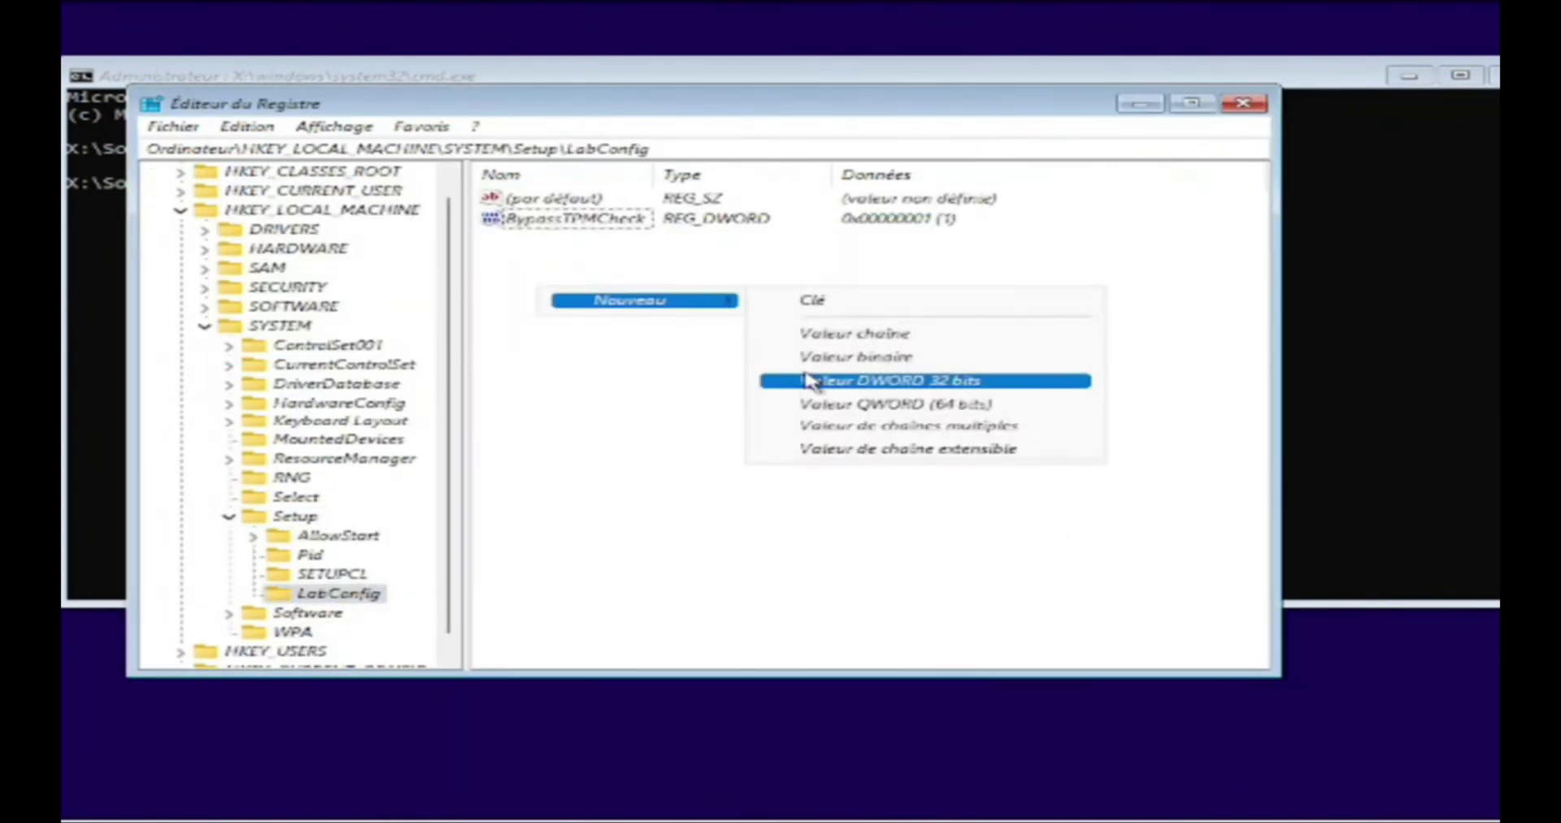
- Add a 32-bit DWORD value BypassSecureBootCheck to the LabConfig key and set its data to 1
{"action": "left_click", "coordinate": [787, 382]}
{"action": "type", "text": "BypassSecureBootCheck"}
{"action": "key", "text": "Return"}
{"action": "key", "text": "Return"}
{"action": "type", "text": "1"}
{"action": "key", "text": "Return"}
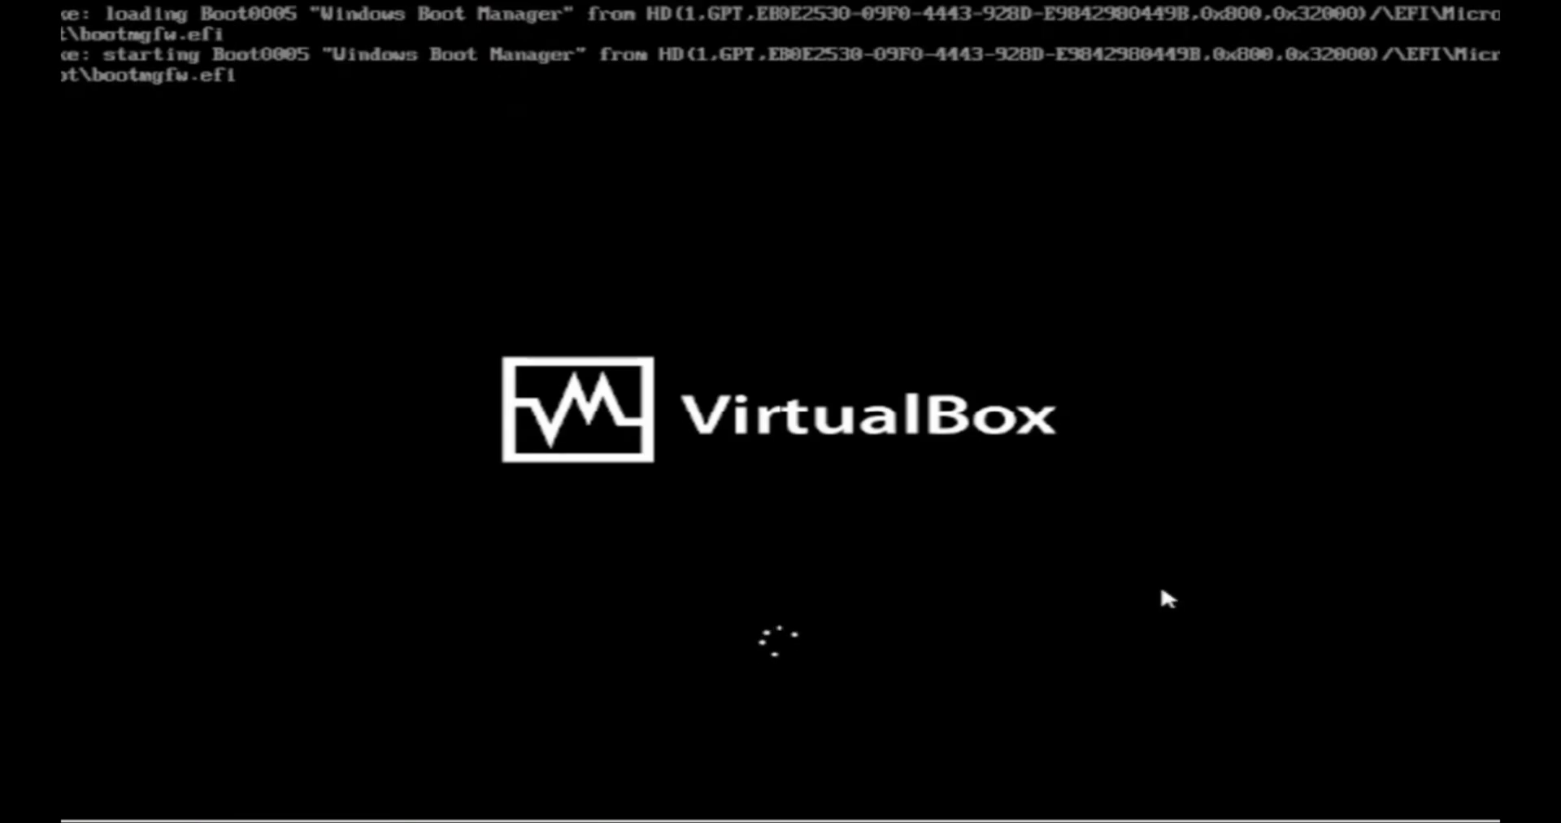
- Continue the Windows first-run setup to the security questions and open the choices for the first question
{"action": "left_click", "coordinate": [1317, 665]}
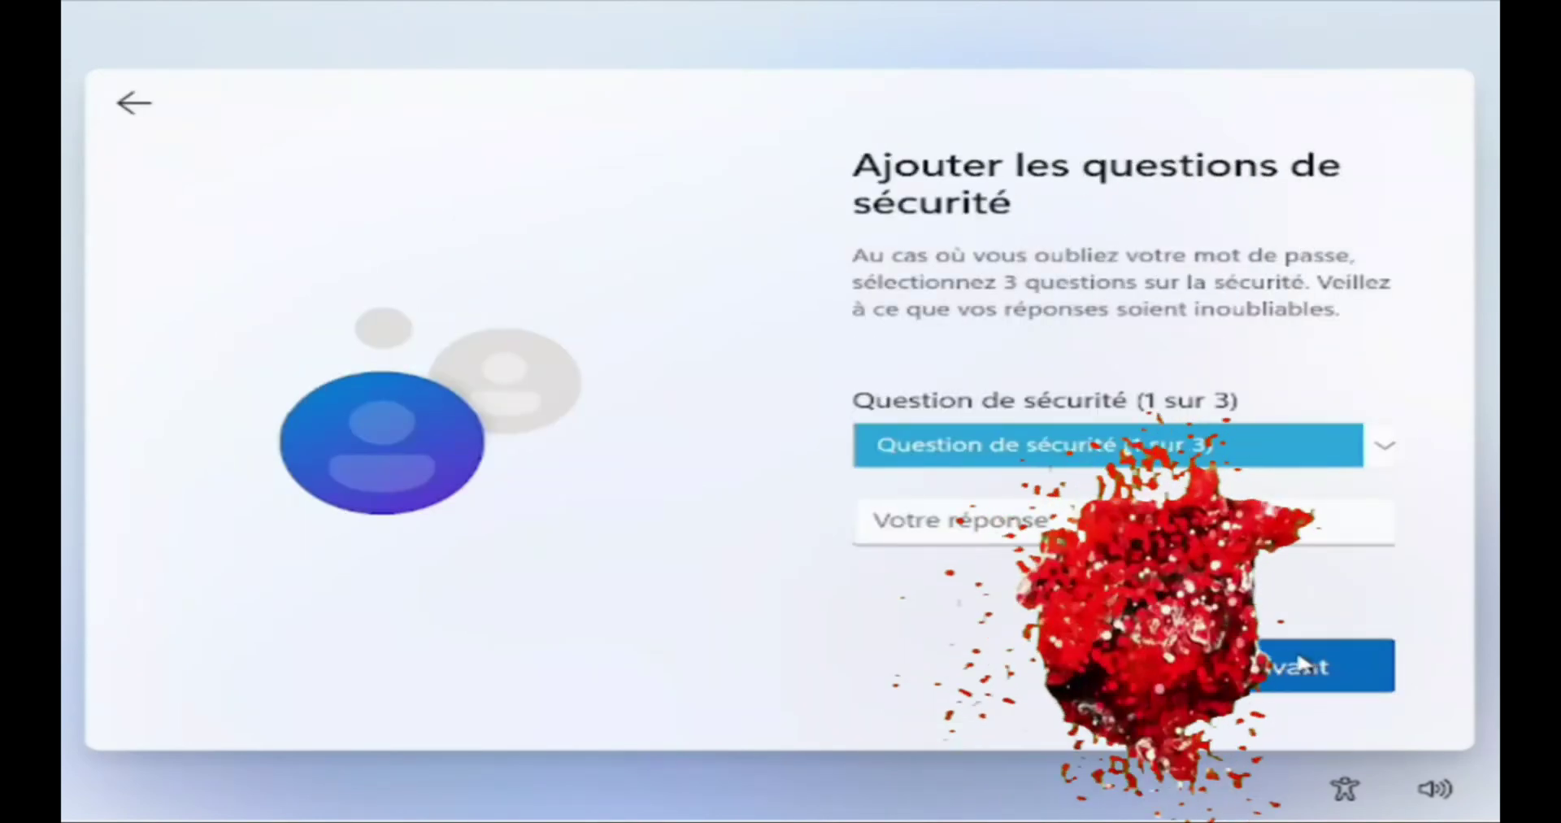
{"action": "left_click", "coordinate": [1108, 444]}
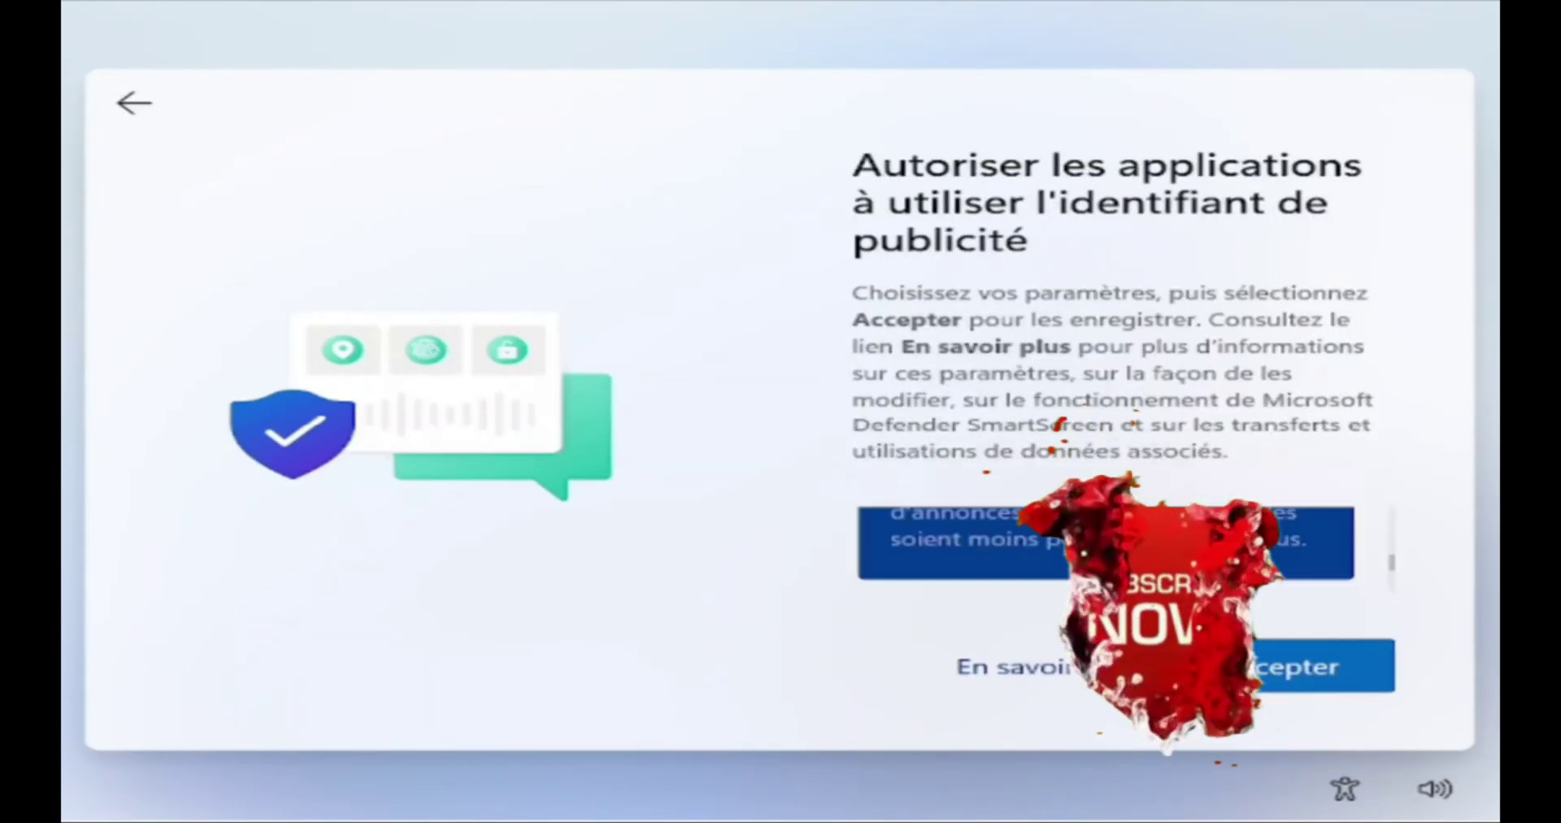